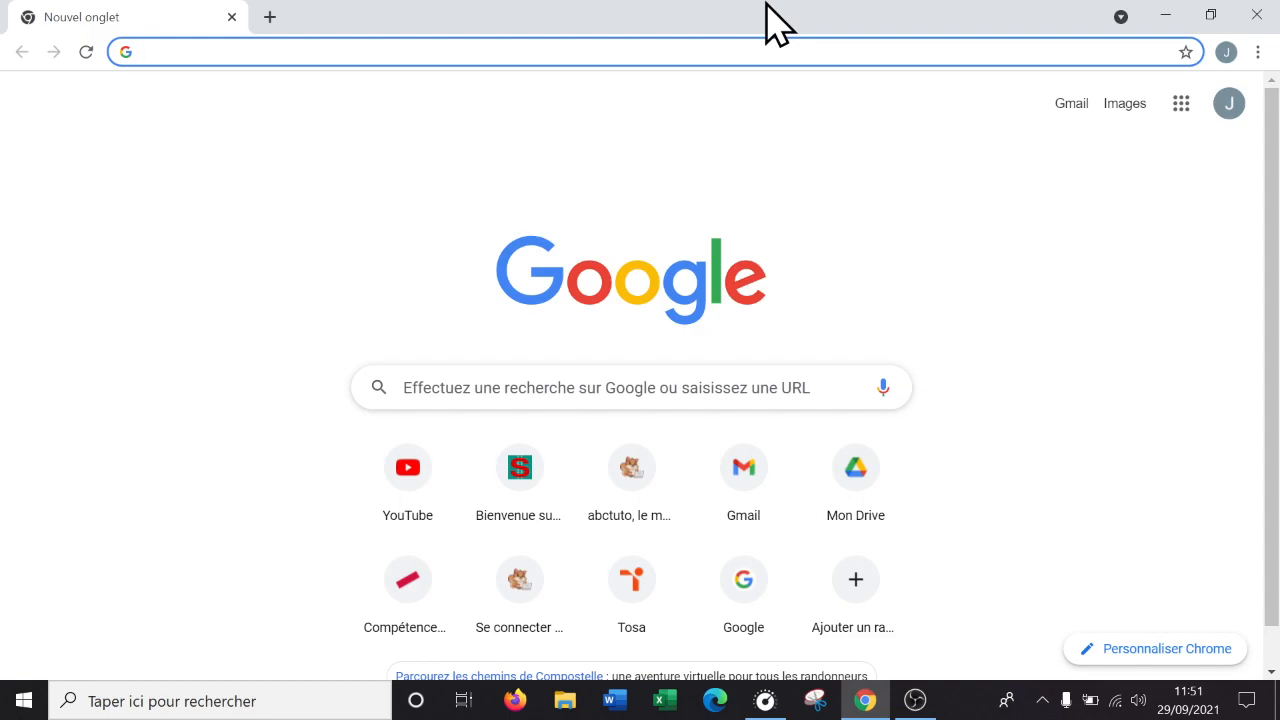
Search the web for "excel pratique" and view the course list on the Excel-Pratique.com home page.
key(BackSpace)
key(BackSpace)
text(excel pratiq)
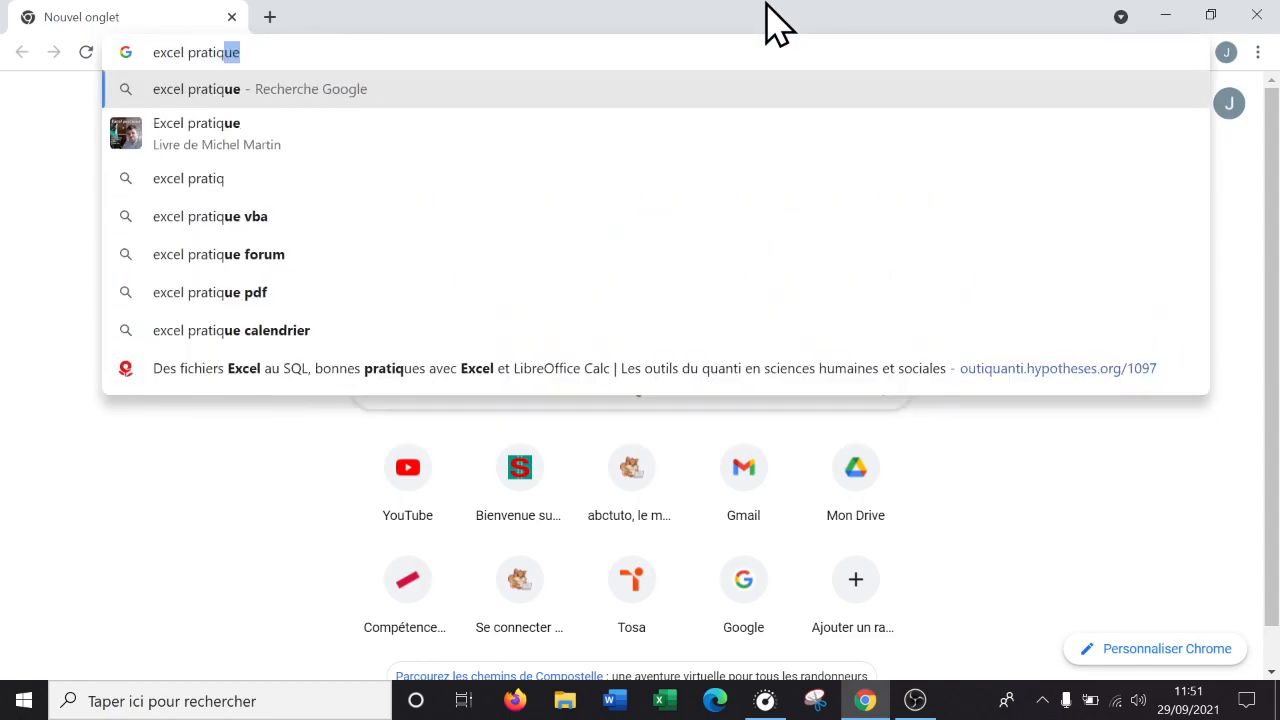
key(Return)
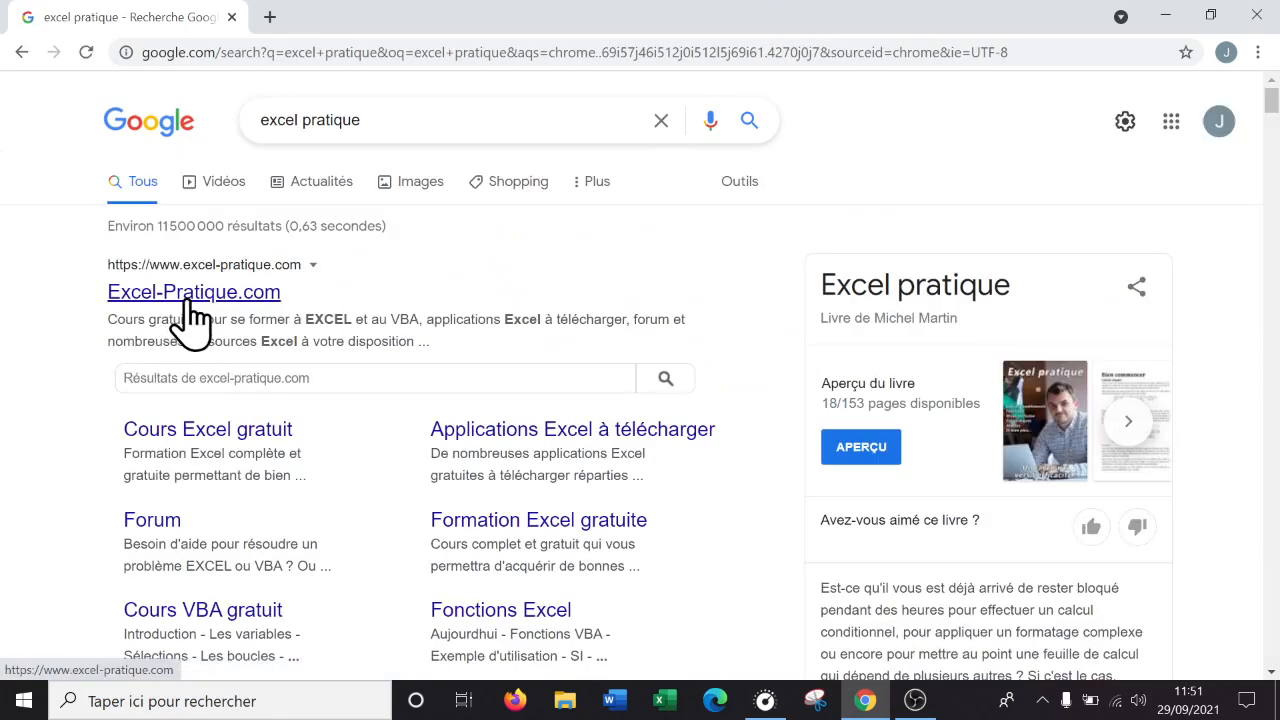
click(190, 292)
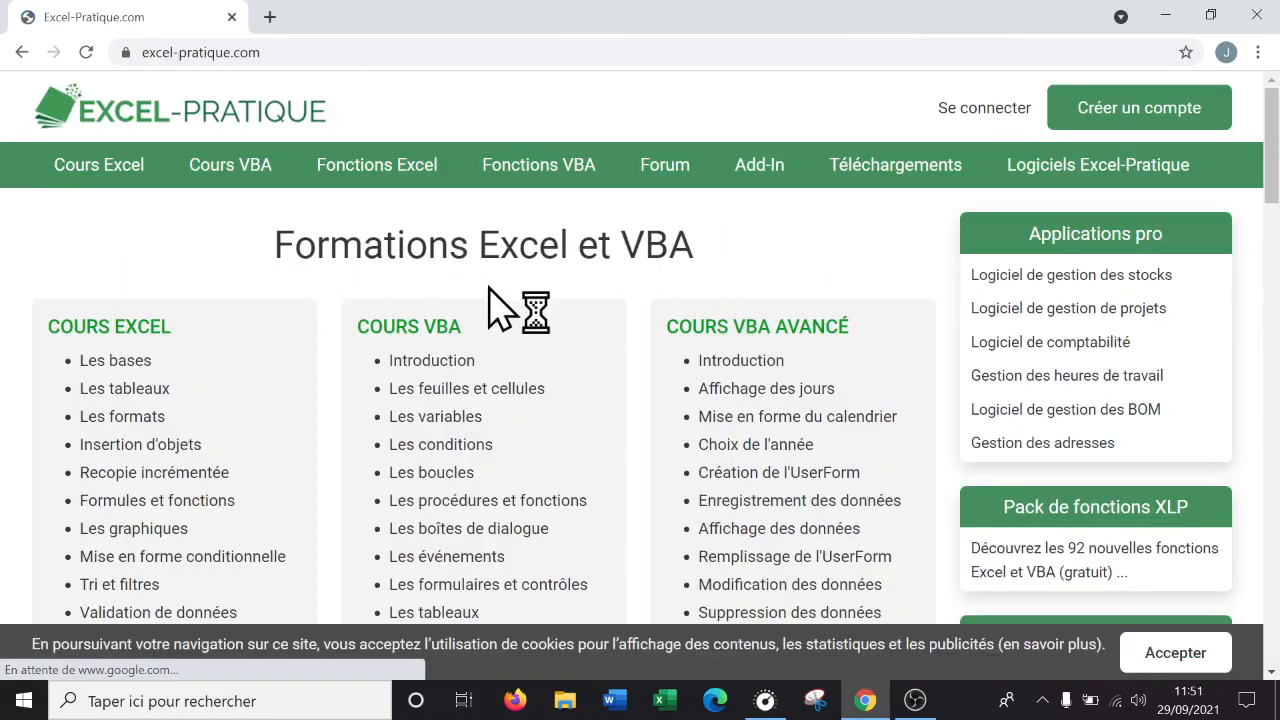
scroll(106, 306, down, 2)
scroll(106, 306, up, 2)
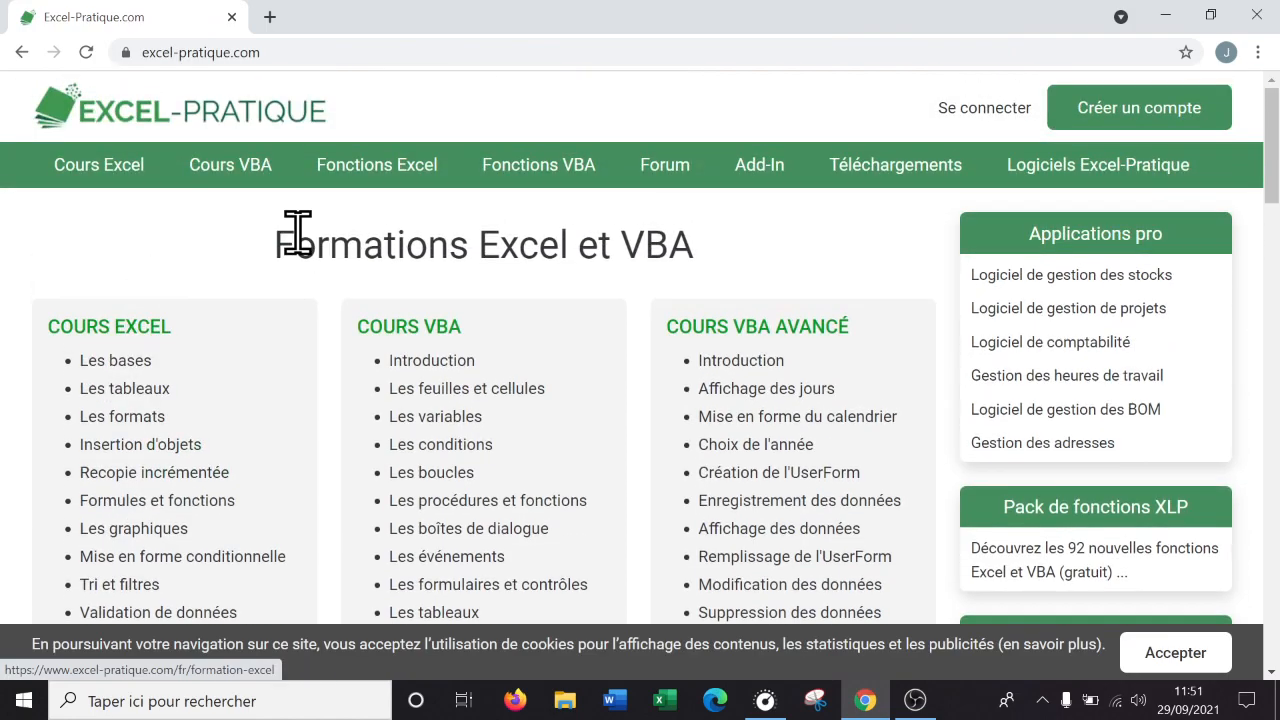
scroll(160, 277, down, 1)
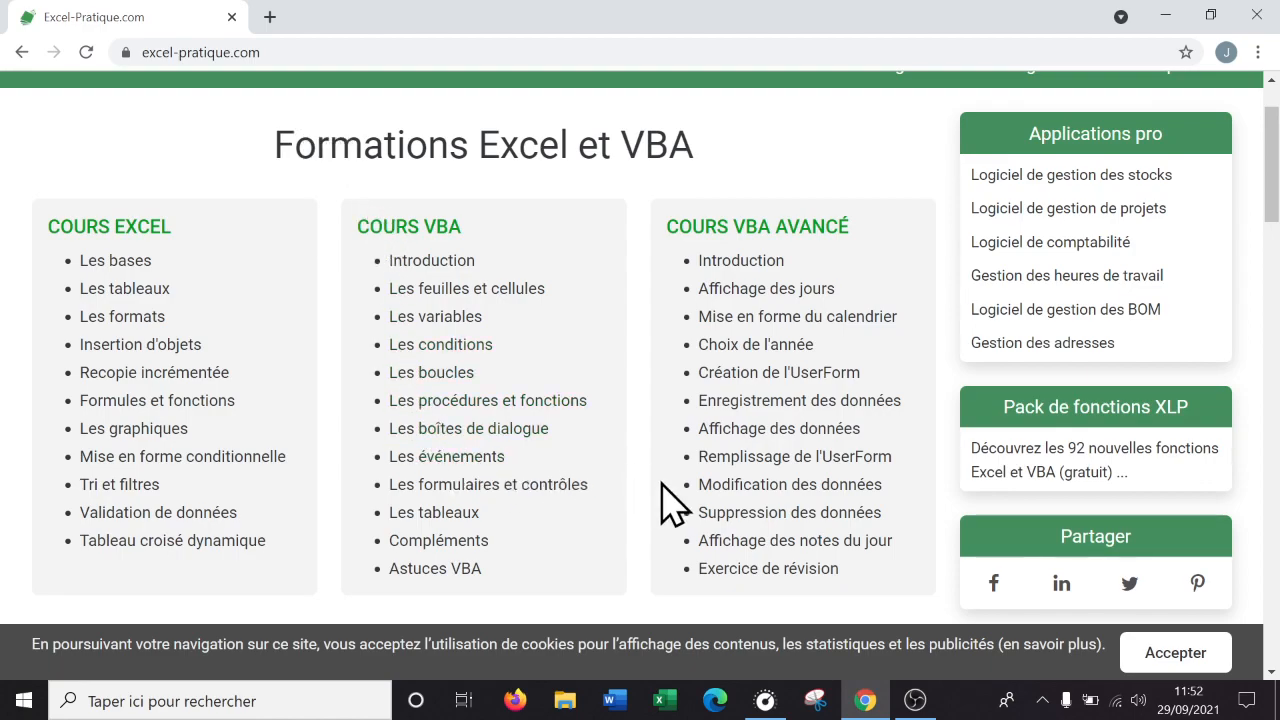
click(867, 706)
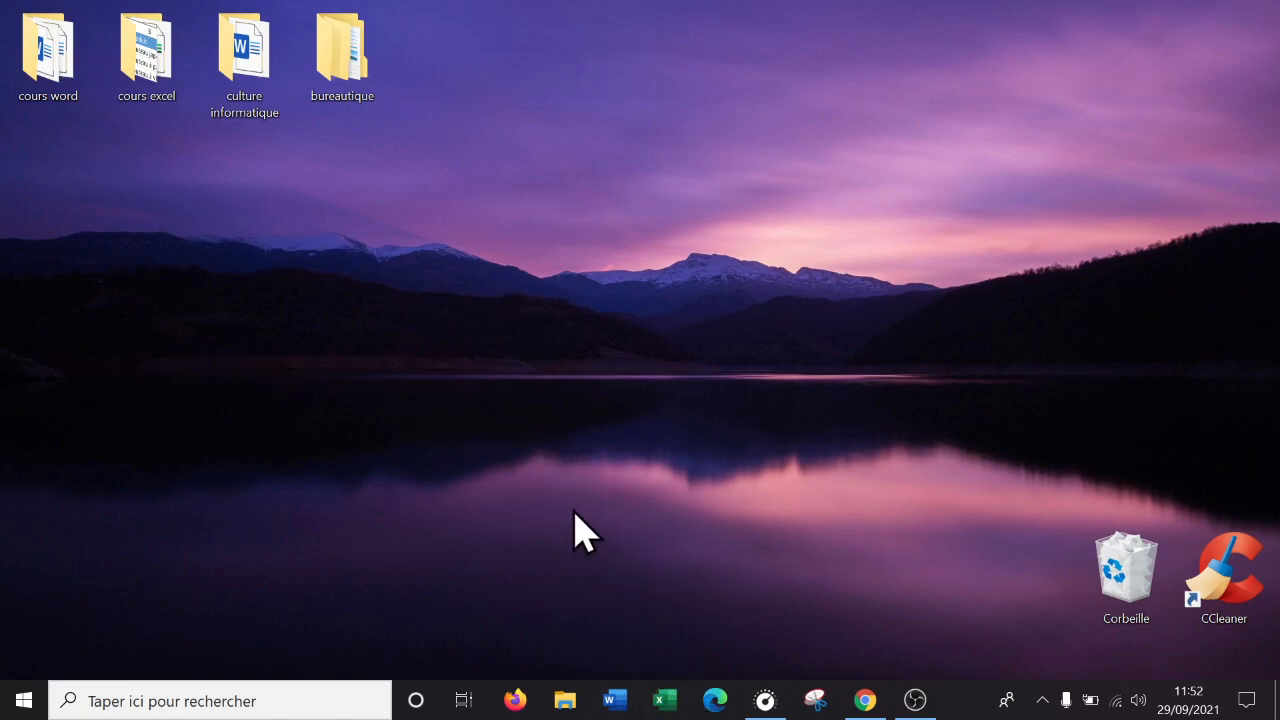
right_click(514, 262)
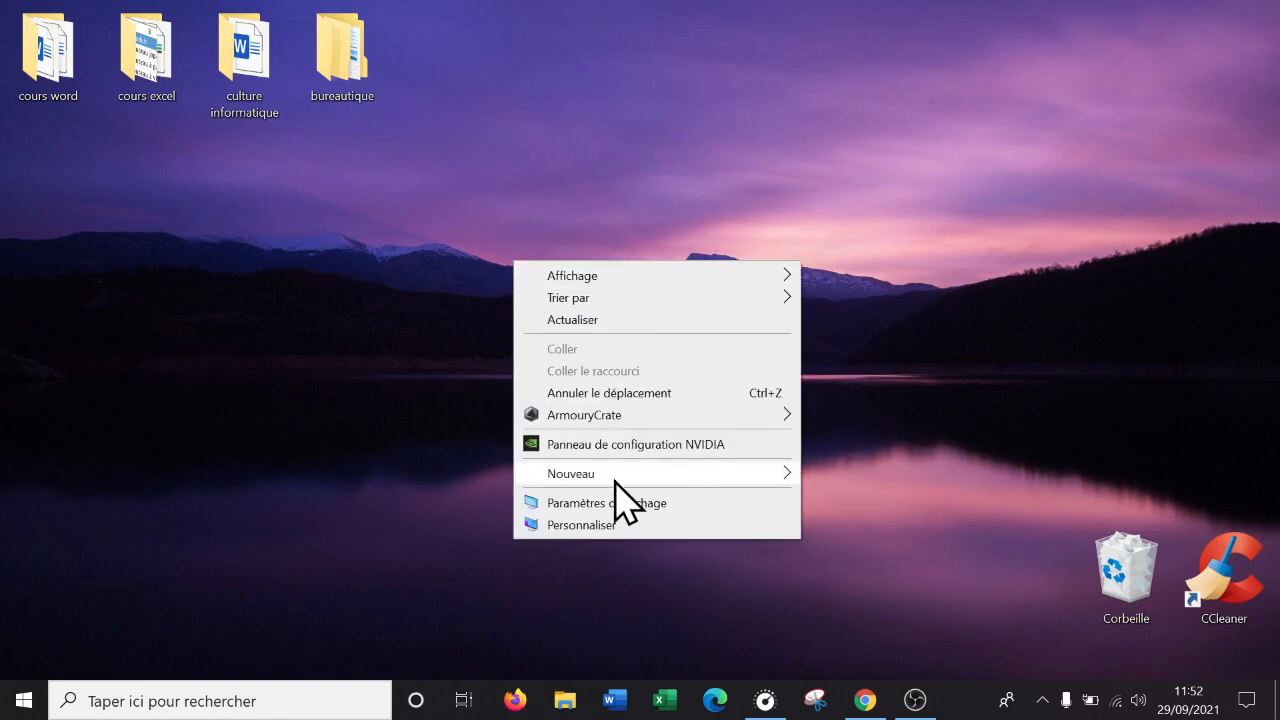
mouse_move(630, 476)
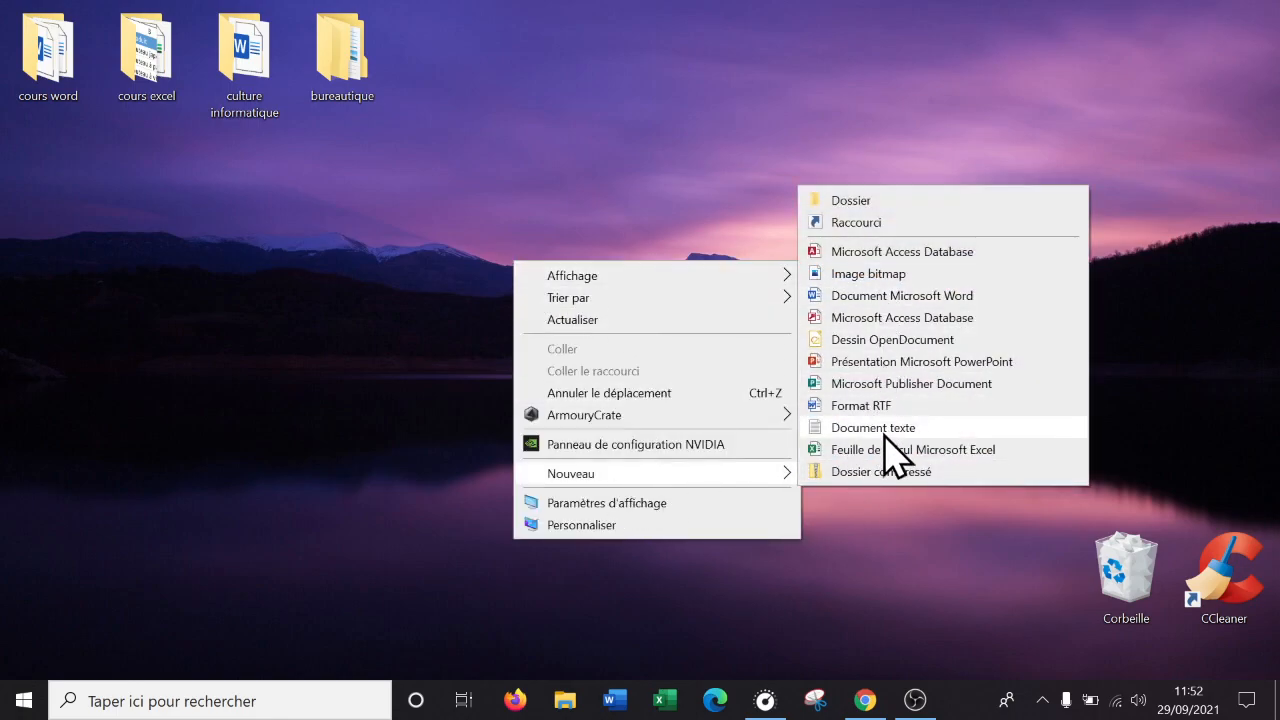
click(665, 629)
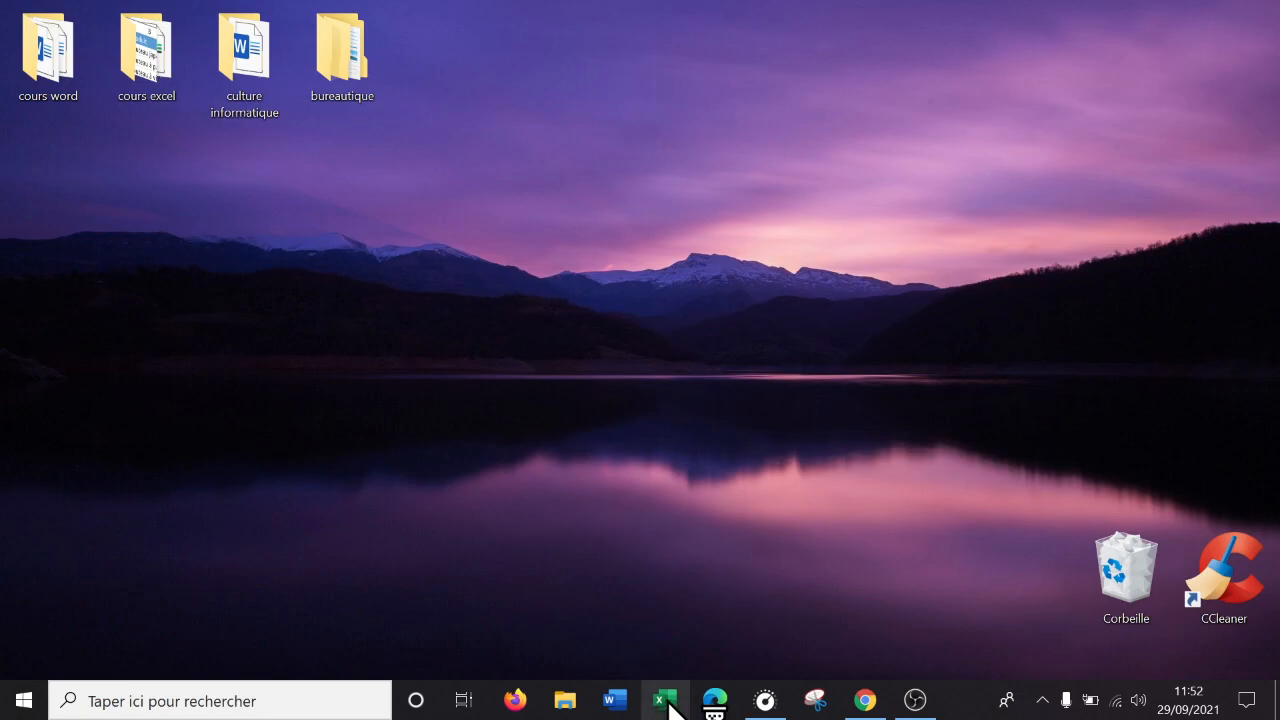
Switch to Excel and create a new blank workbook.
click(666, 702)
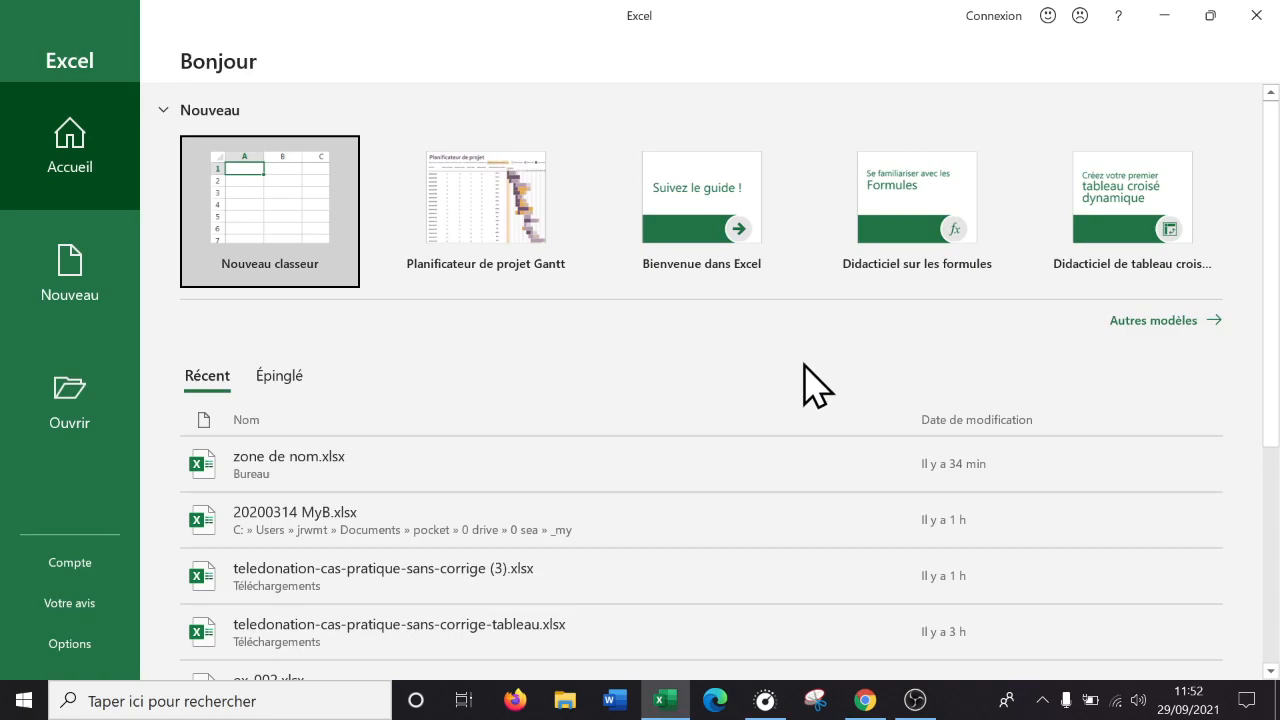
click(272, 228)
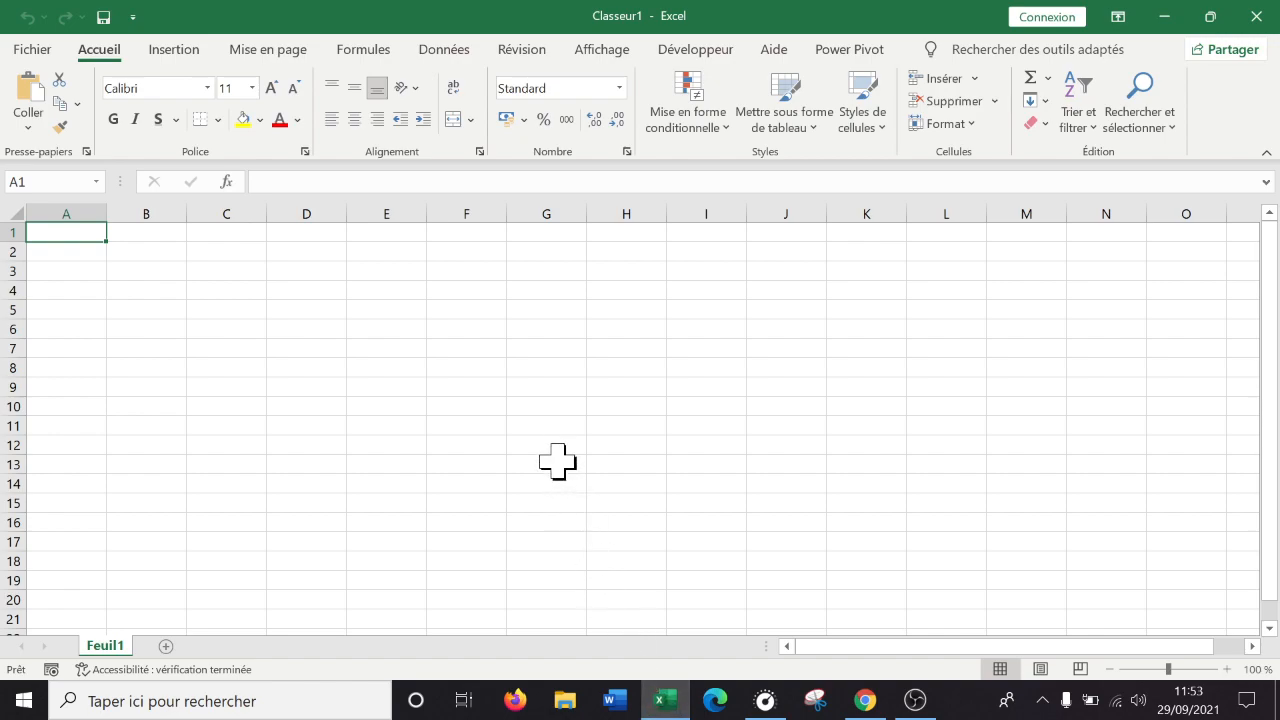
Save the workbook in the Bureau folder as "initiation macro" in the macro-enabled Excel format (*.xlsm).
click(44, 53)
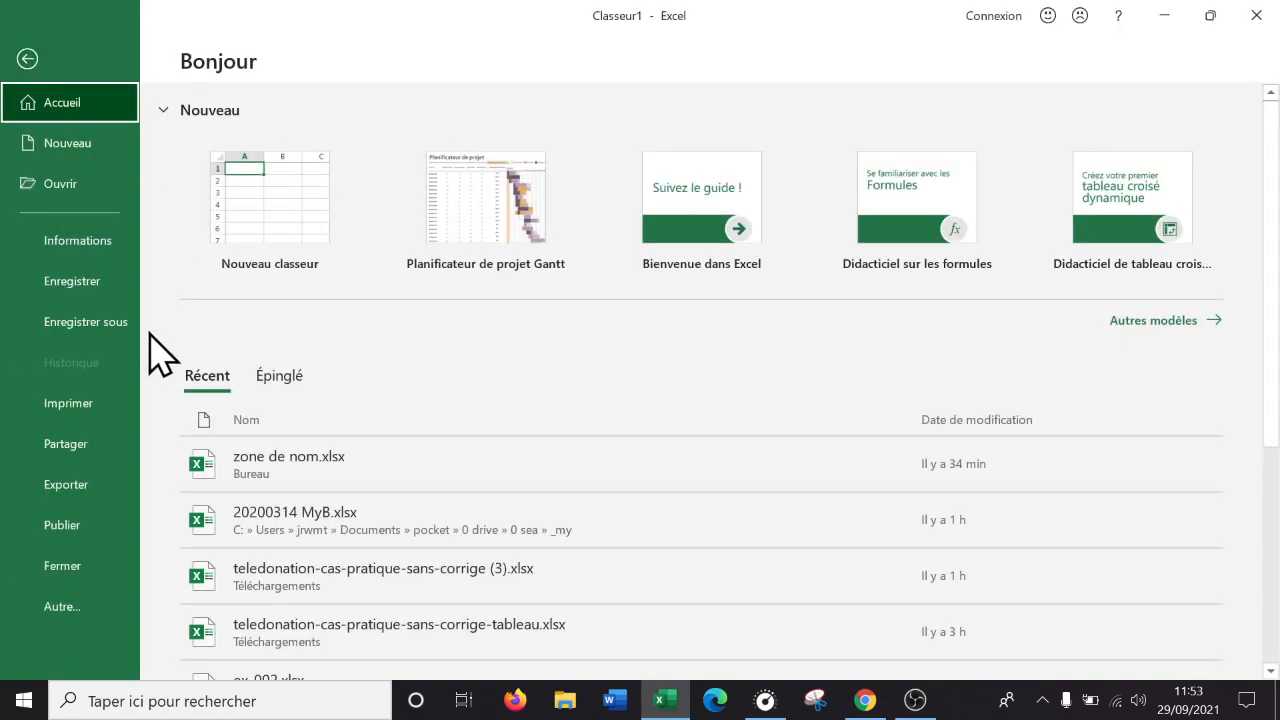
click(106, 336)
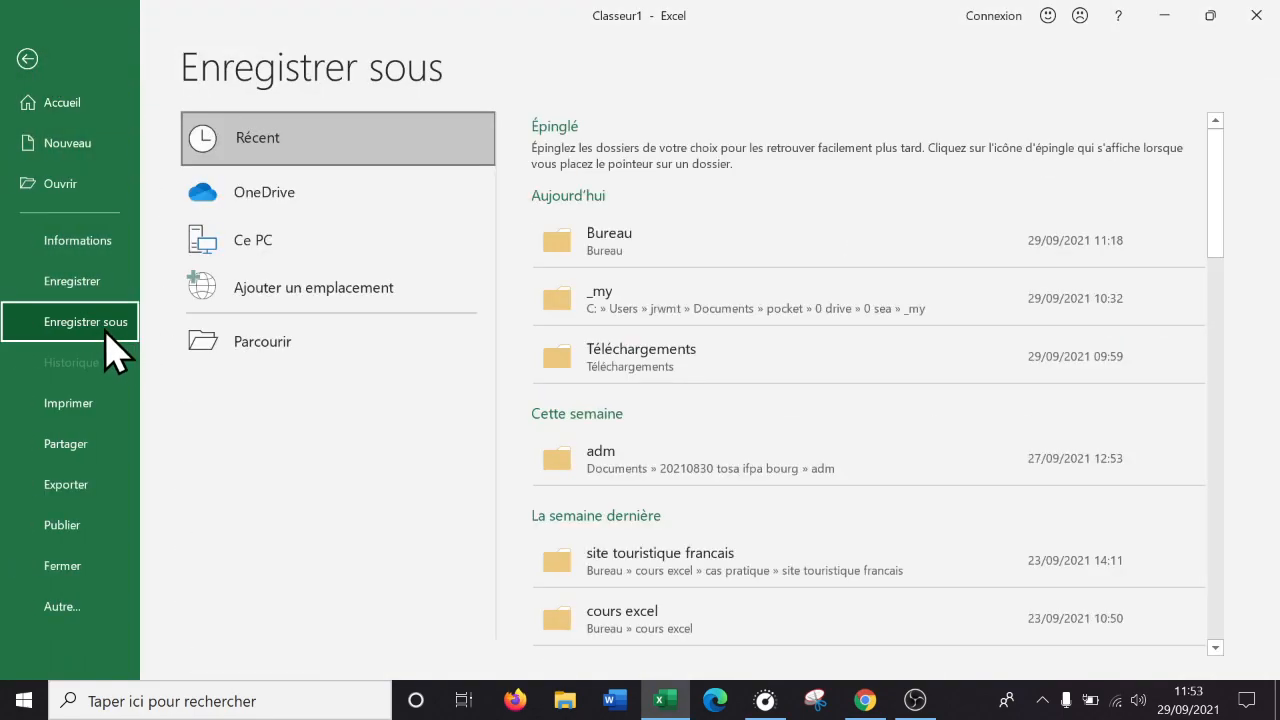
click(697, 243)
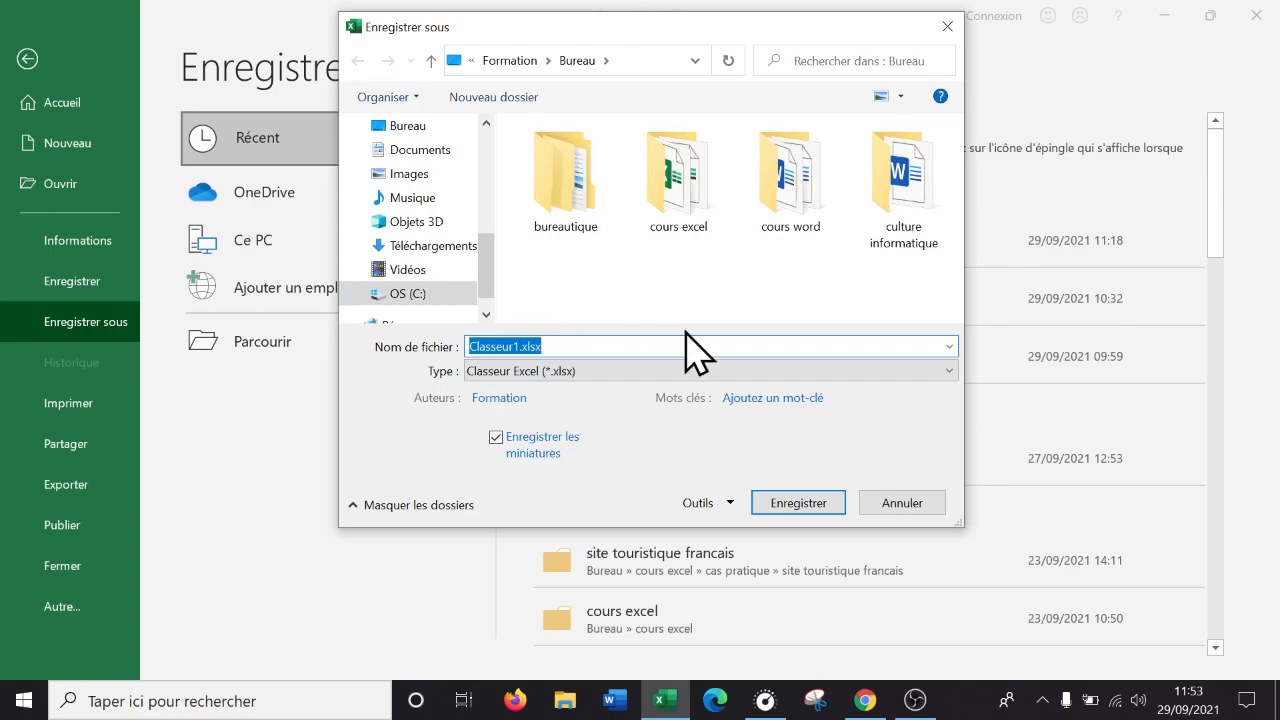
text(initiations macro)
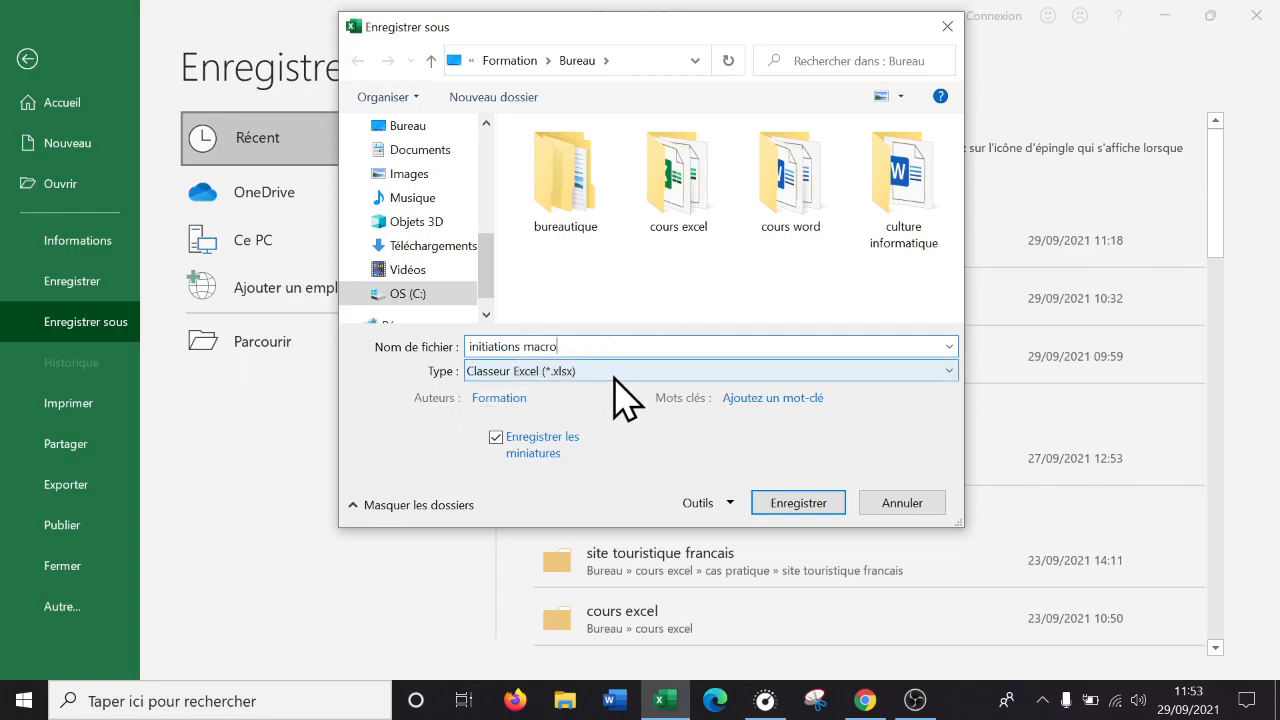
click(520, 346)
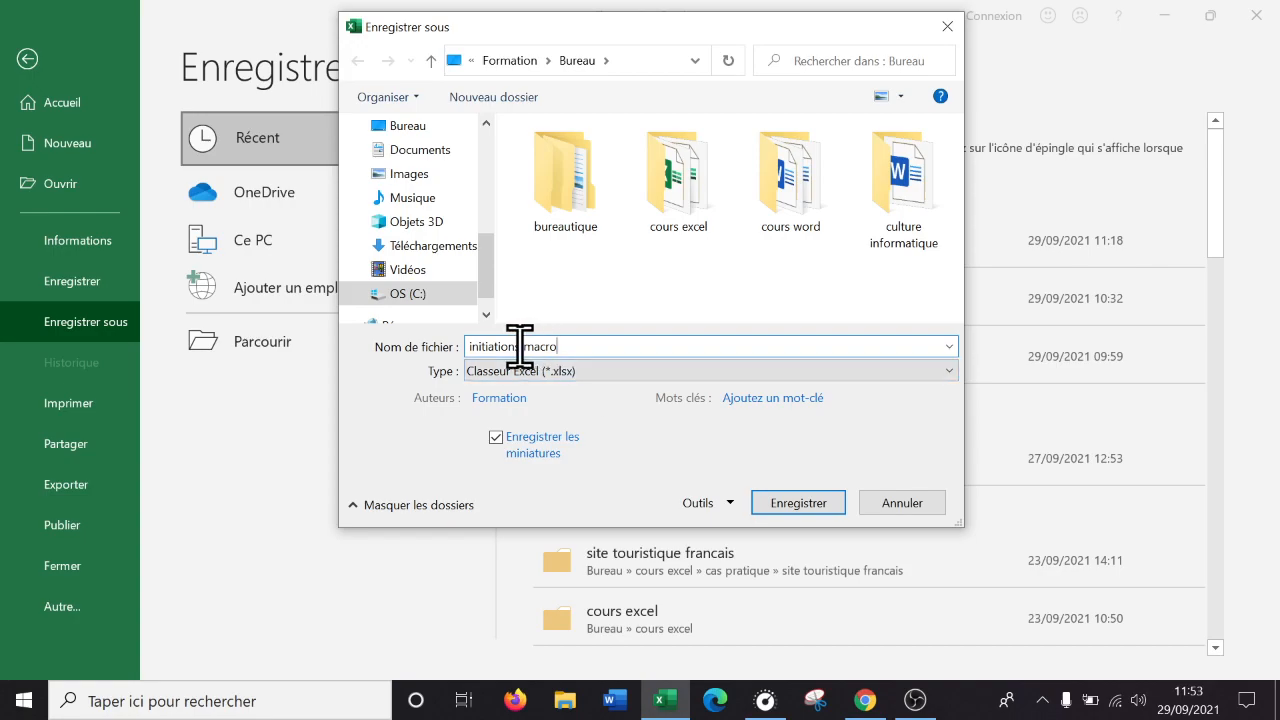
click(591, 372)
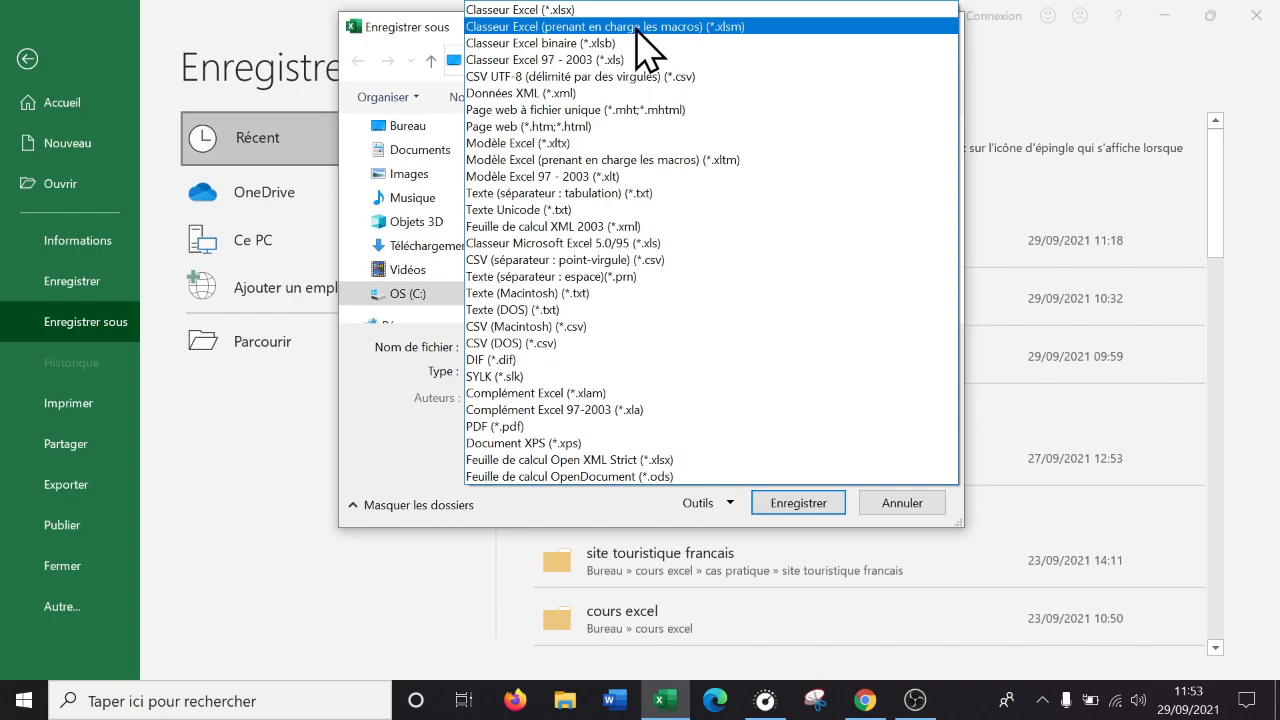
click(505, 30)
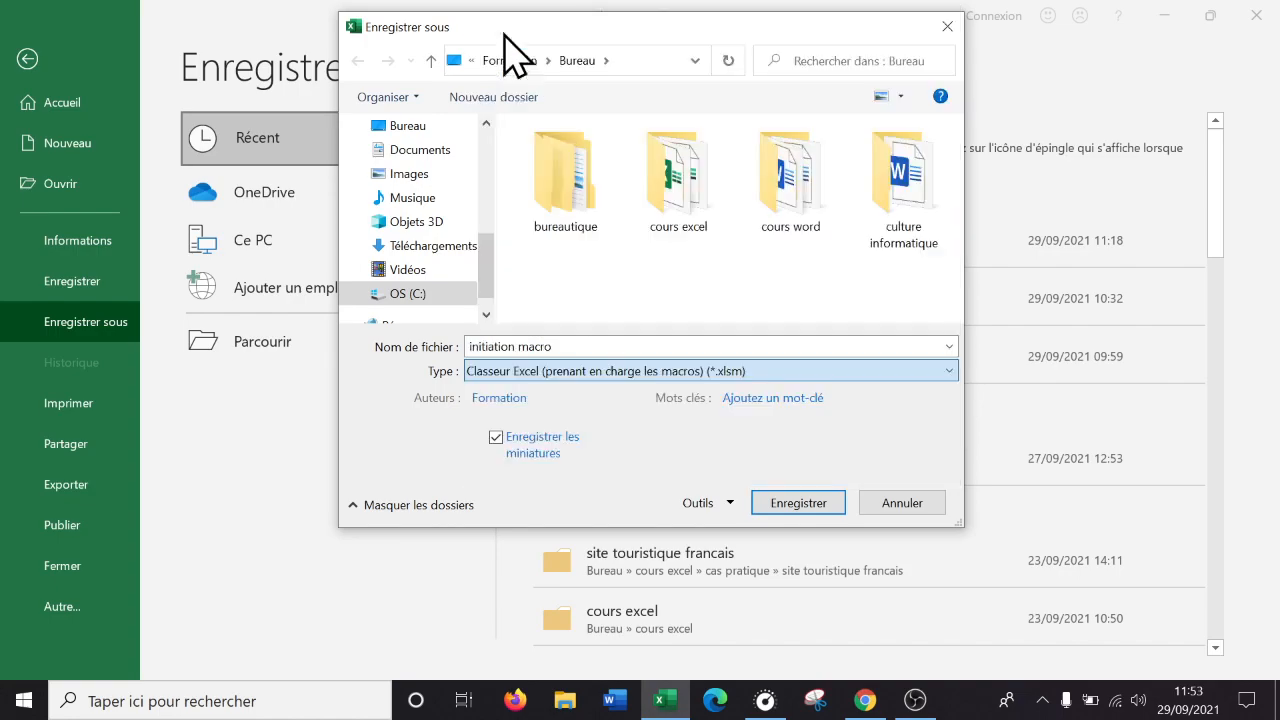
click(803, 505)
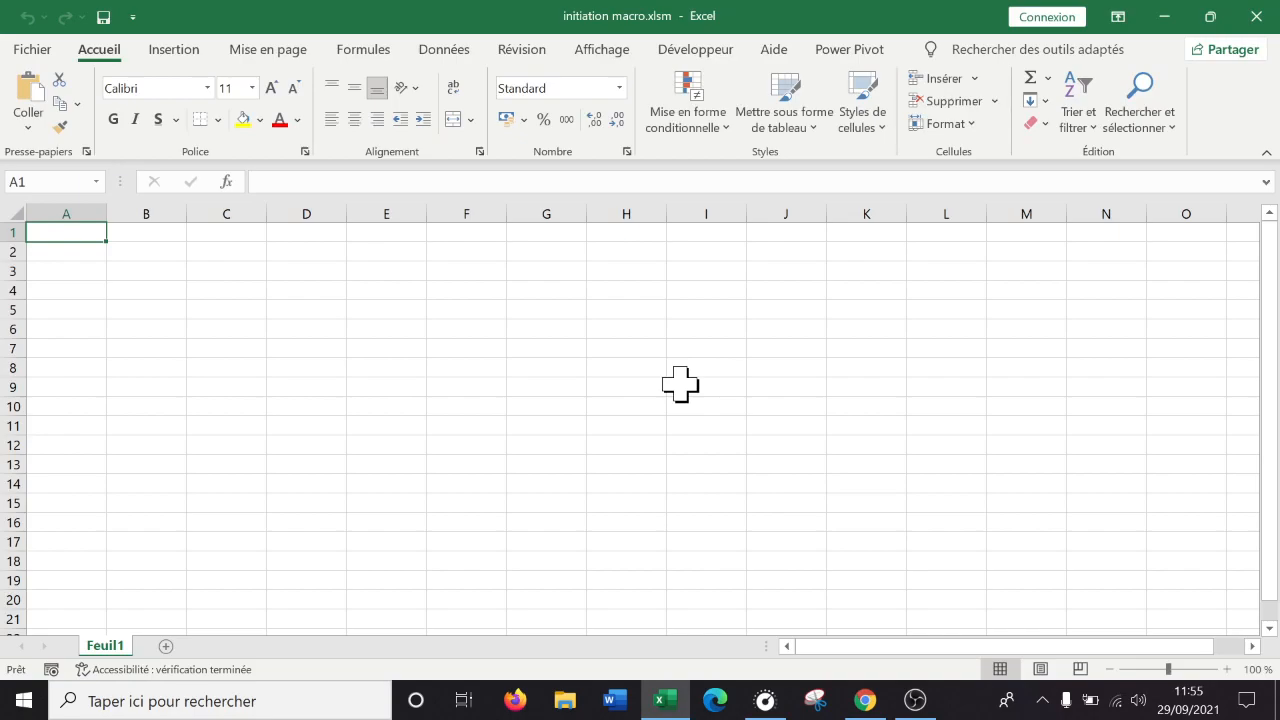
Set the worksheet zoom to 180 %.
click(1226, 669)
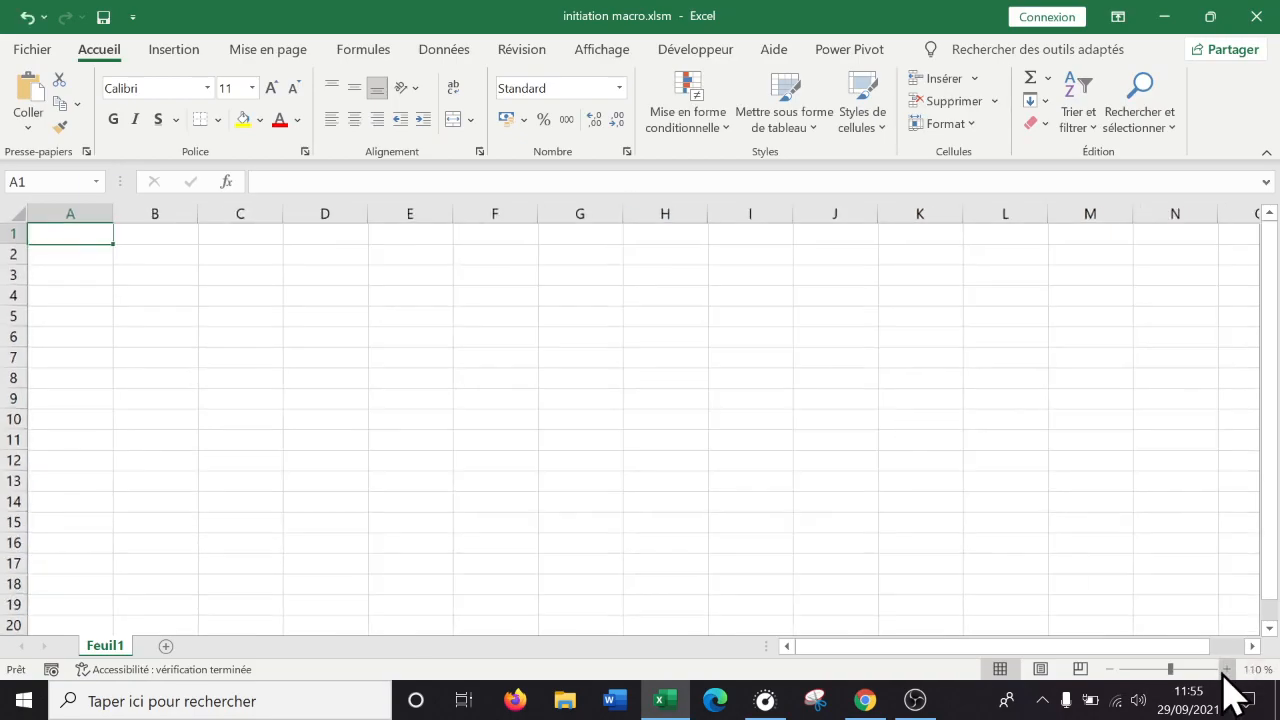
click(1226, 669)
click(1226, 669)
click(1226, 669)
click(1226, 669)
click(1226, 669)
click(1226, 669)
click(1226, 669)
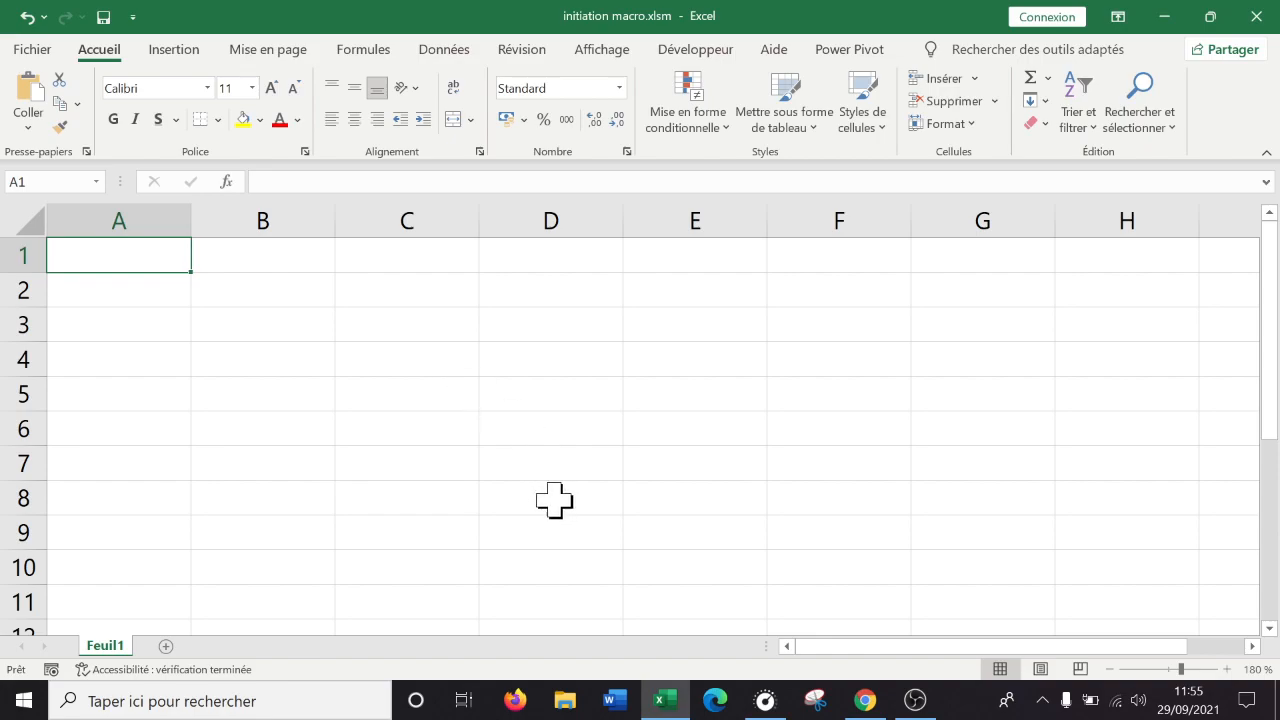
Widen column A slightly and enter the headers "commerciaux" in A1 and "ca" in B1.
drag(191, 221, 227, 221)
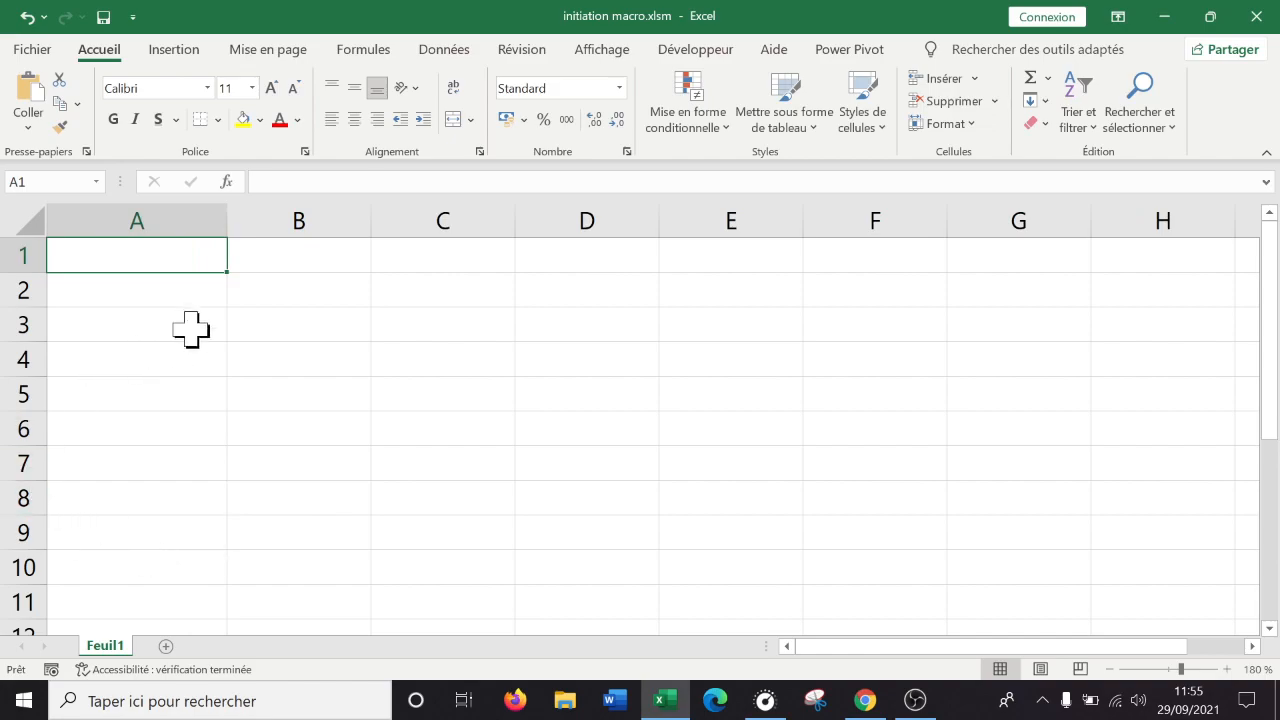
click(174, 296)
click(180, 322)
click(169, 254)
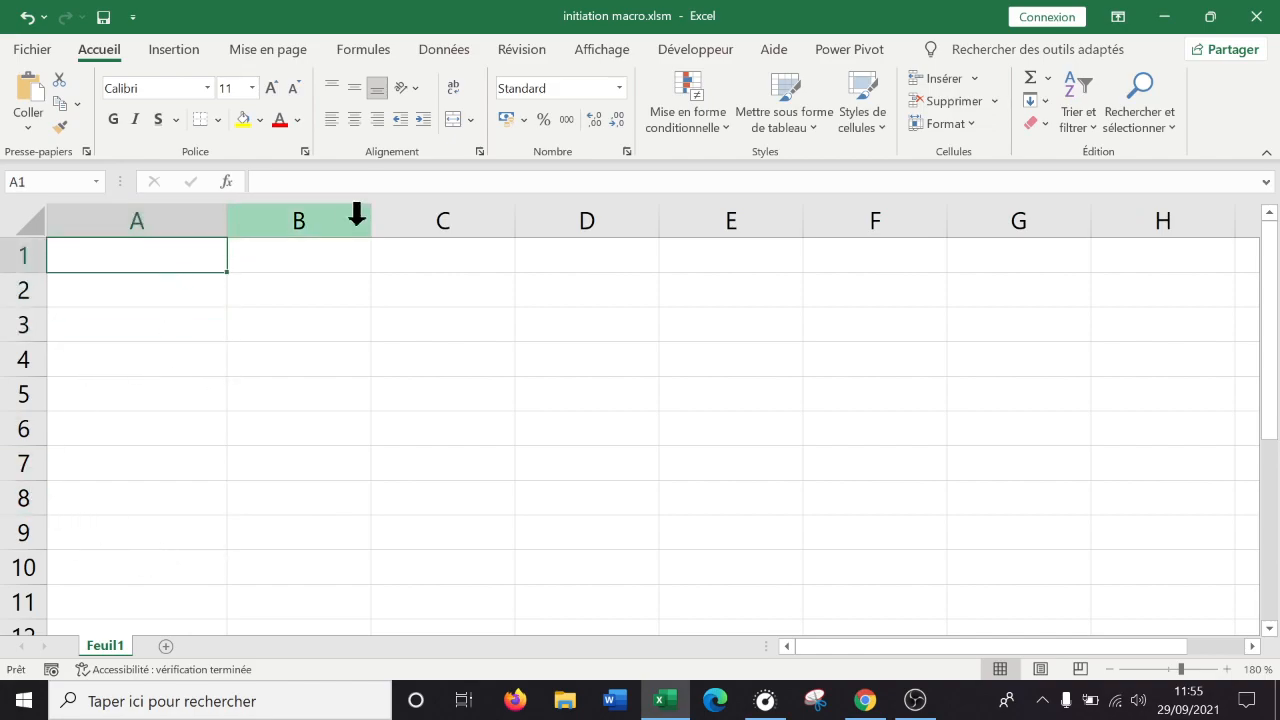
text(commerciaux)
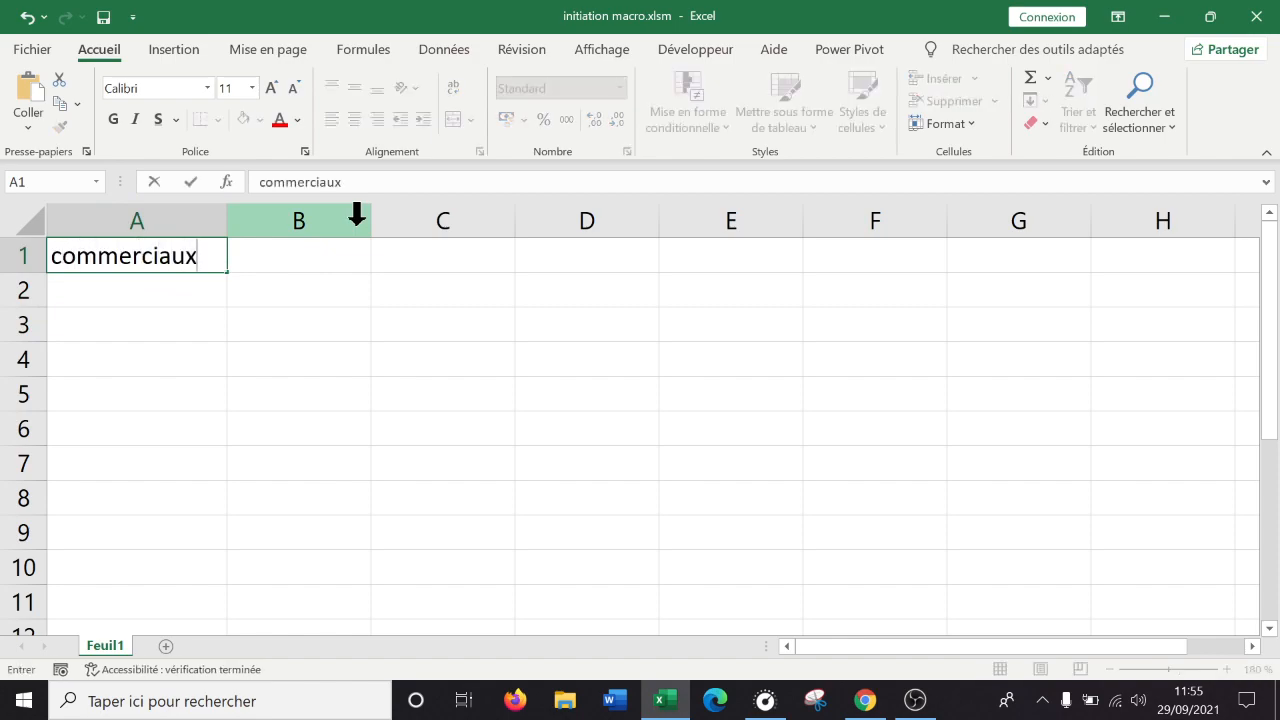
key(Tab)
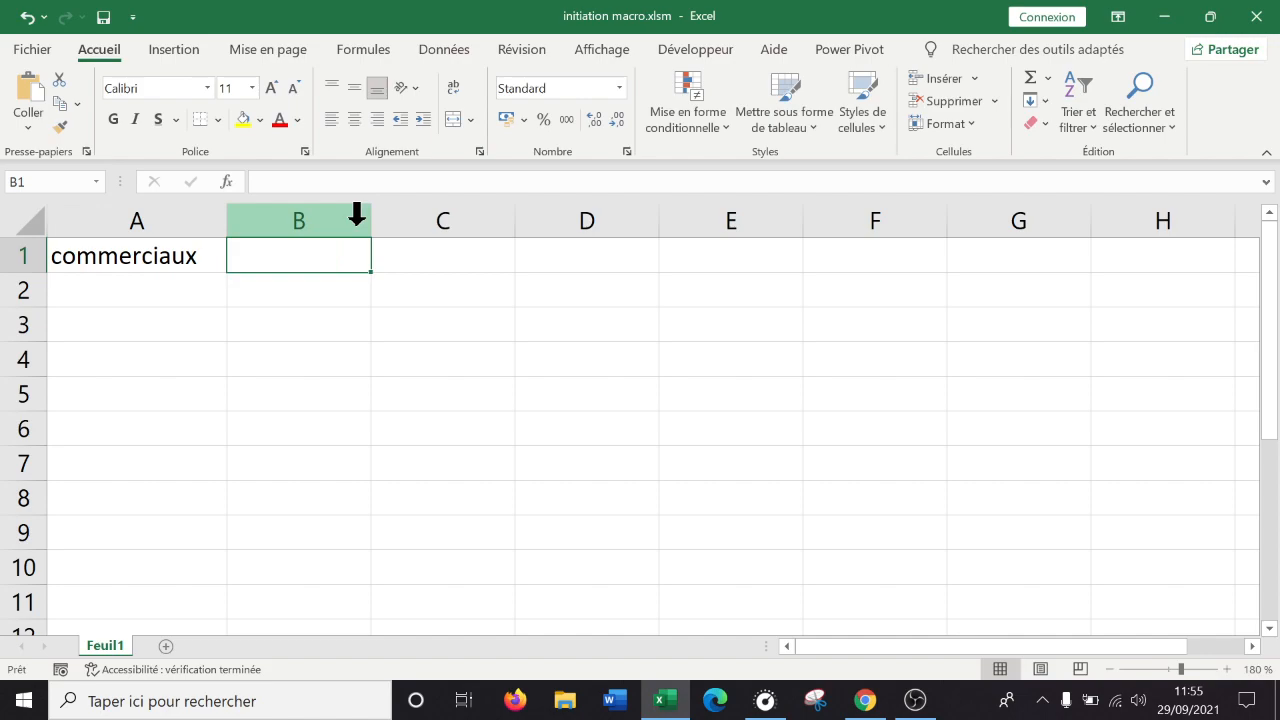
text(ca)
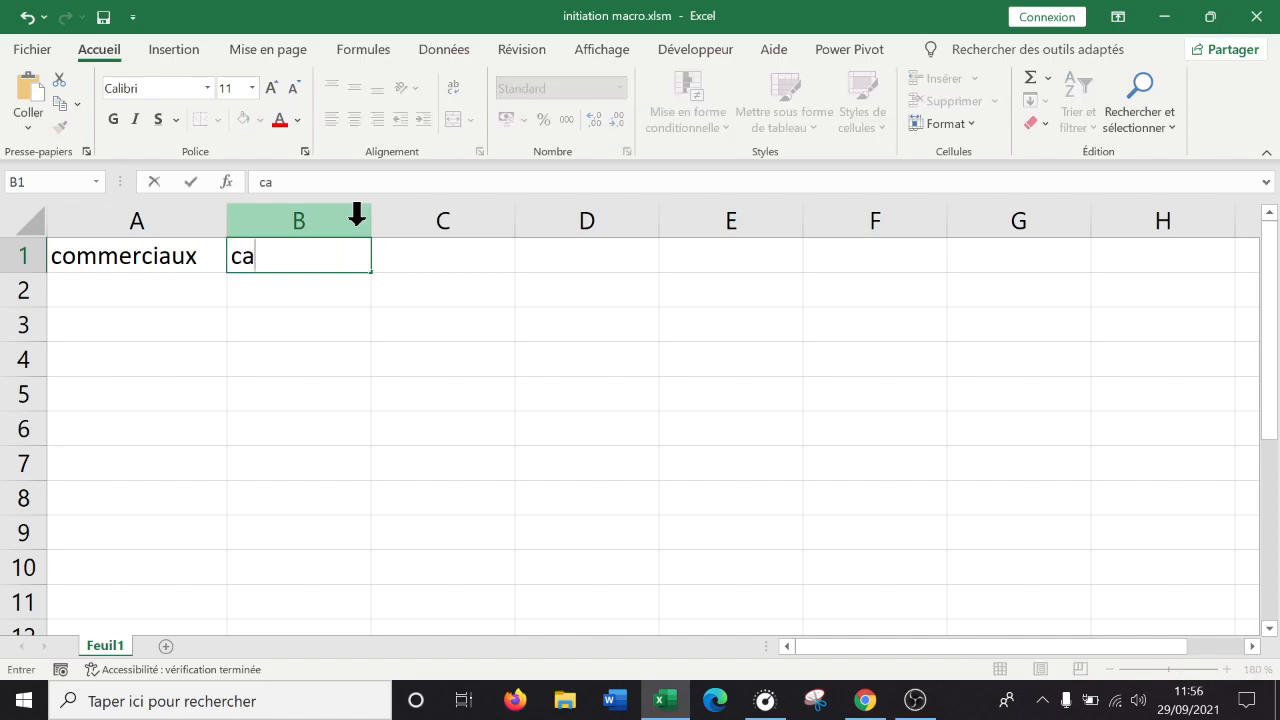
key(Tab)
List the salespeople toto, tutu, titi, tata and totor in A2:A6 and another salesperson's first name in A7.
key(Home)
key(Down)
key(Down)
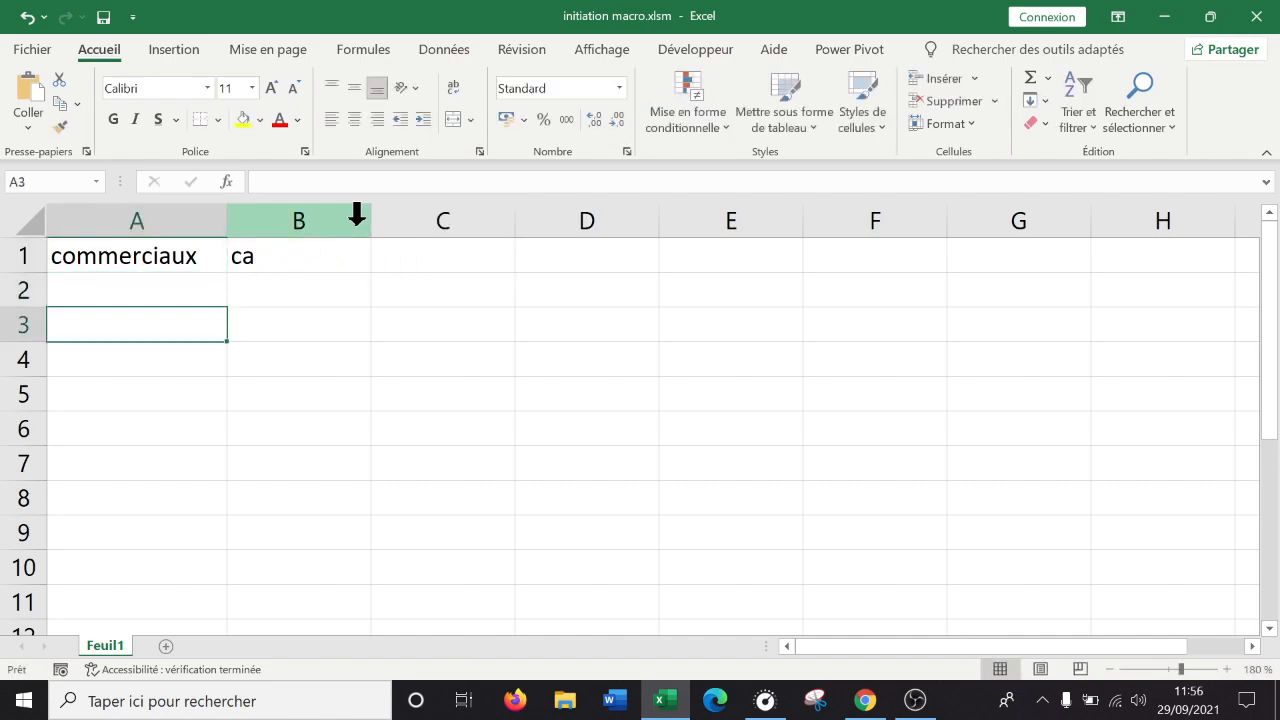
click(145, 291)
text(toto)
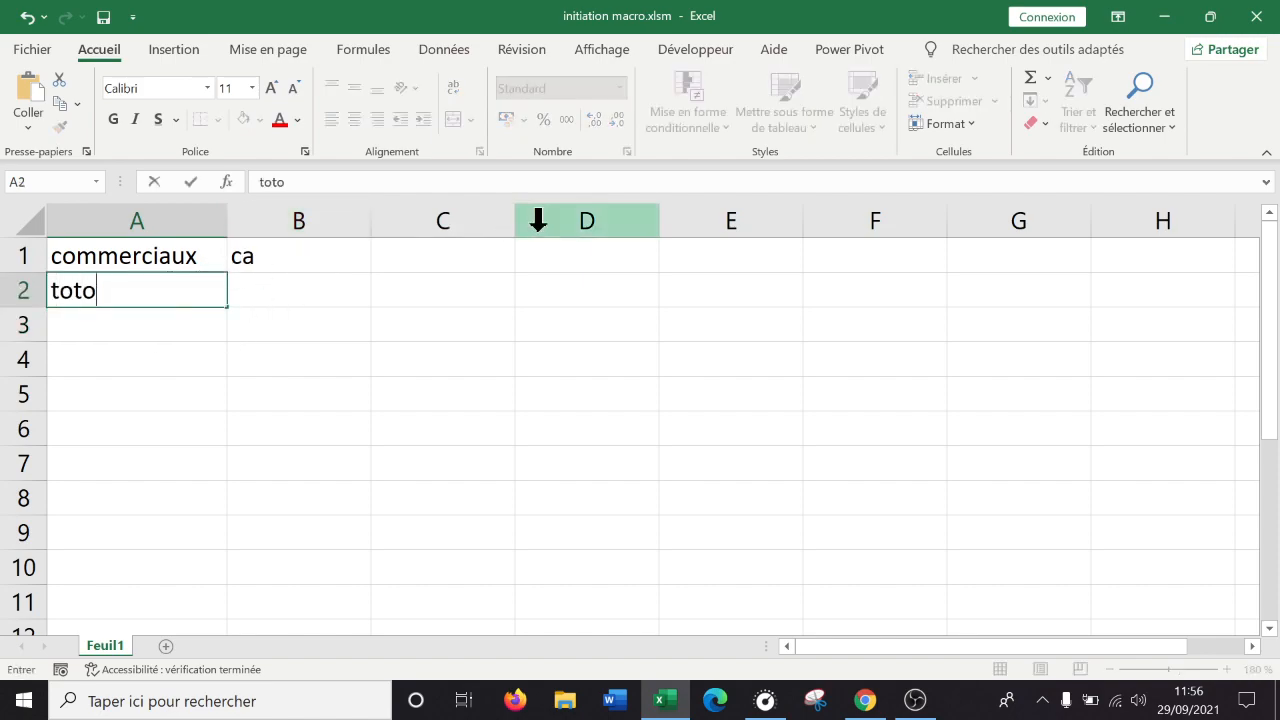
key(Return)
text(tutu)
key(Return)
text(titi)
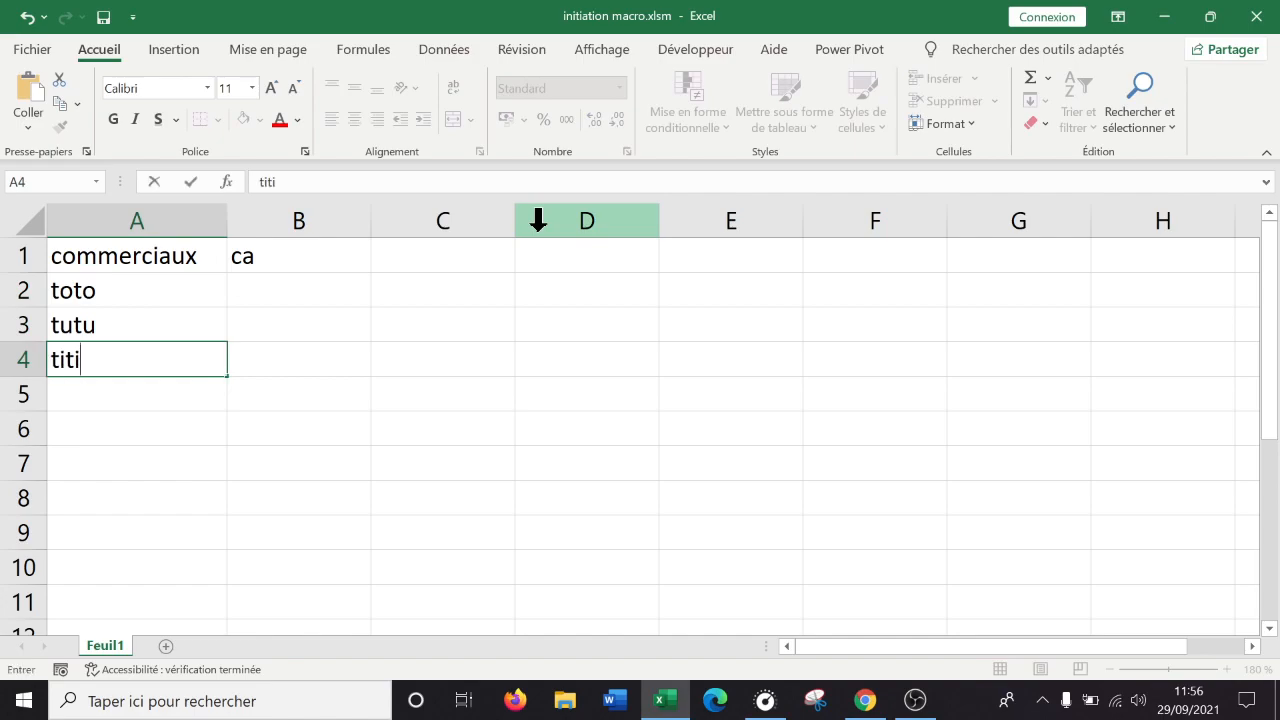
key(Return)
text(tata)
key(Return)
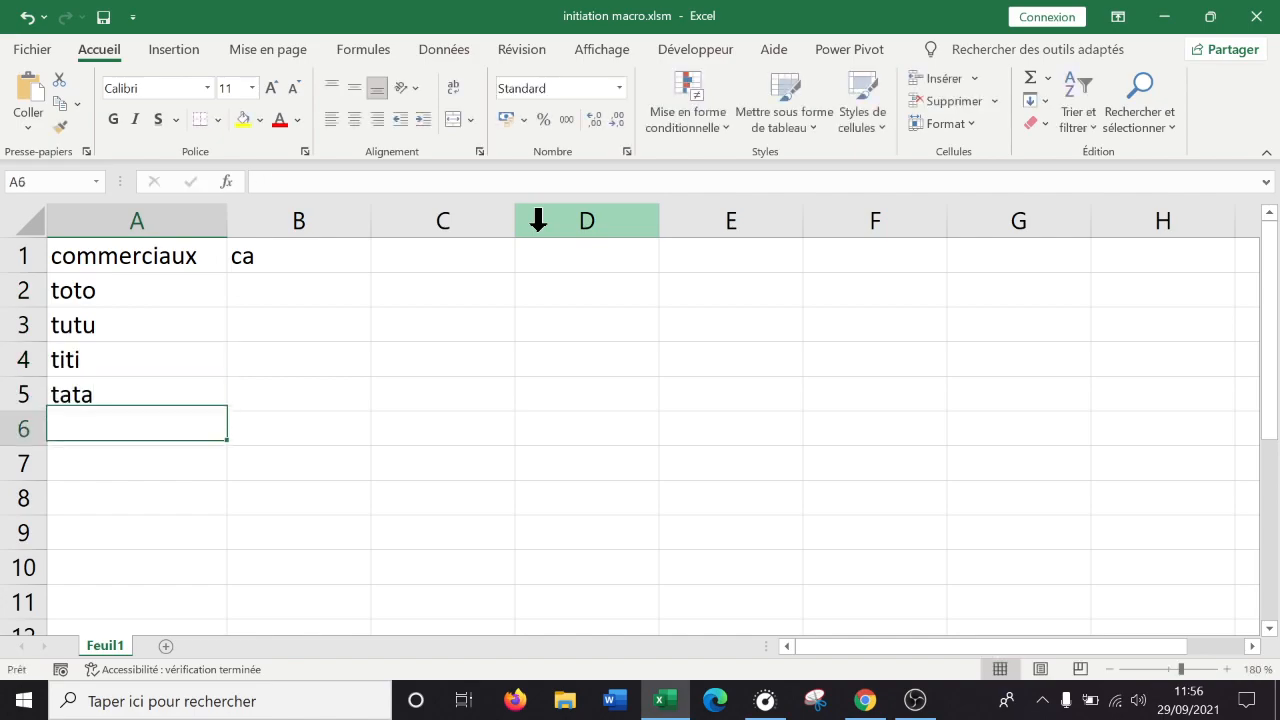
text(totor)
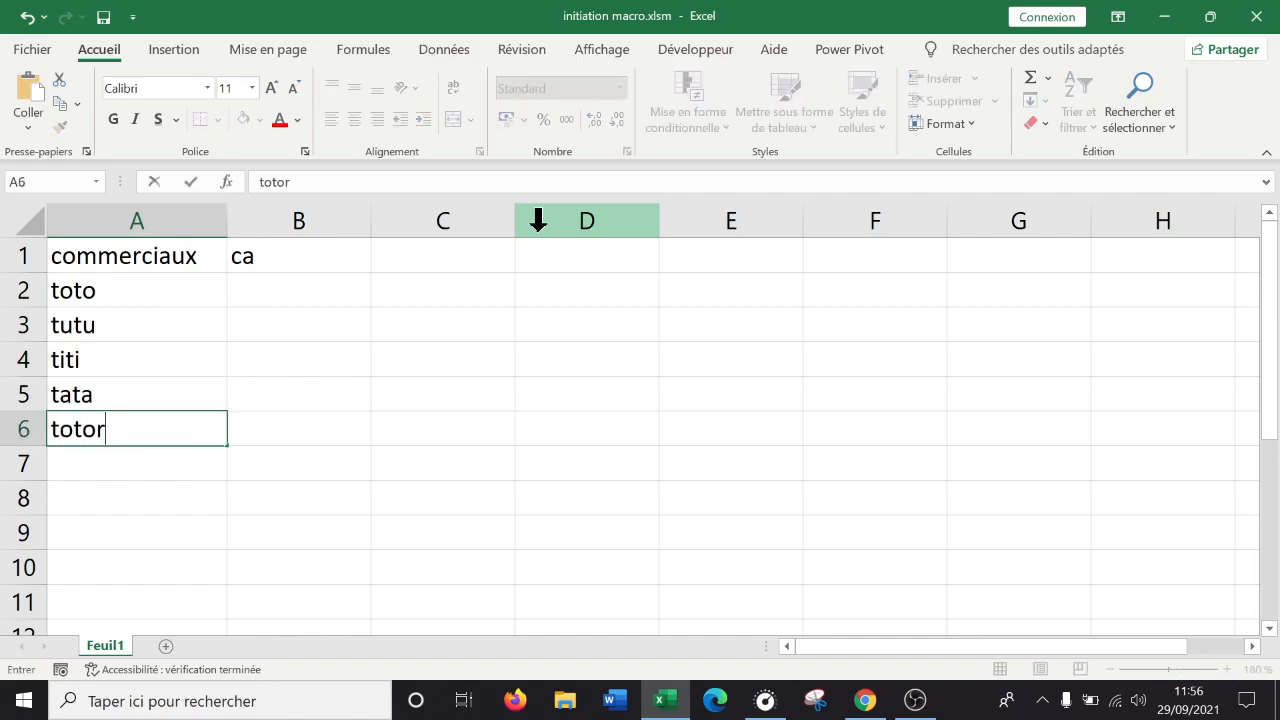
key(Return)
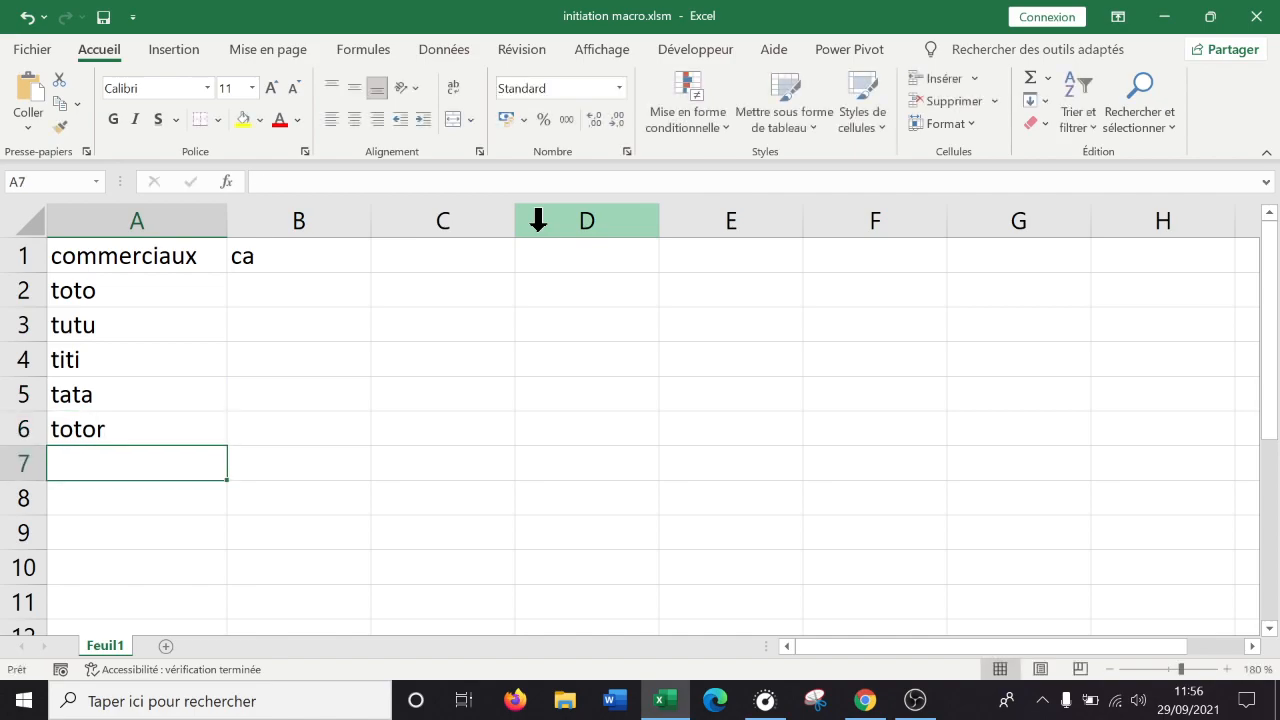
text(albertina)
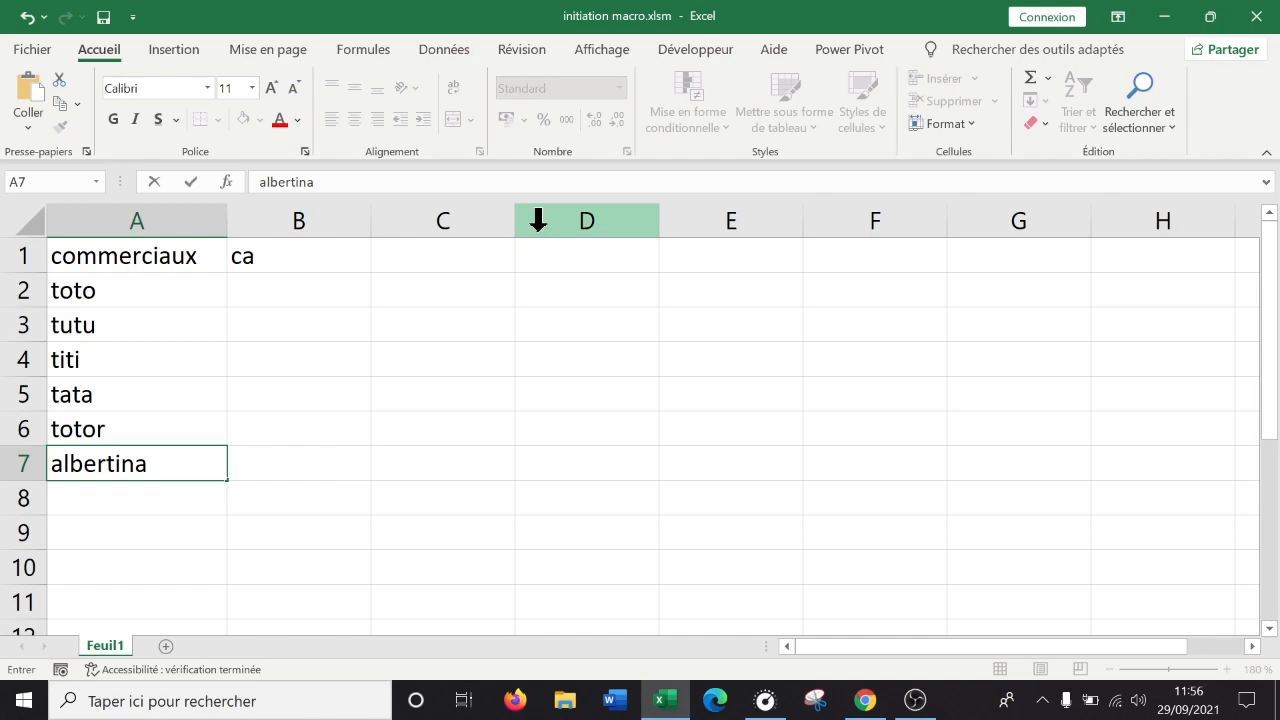
key(Return)
Apply the Accent1 cell style to the headers in A1:B1 and widen columns A and B slightly.
key(Up)
key(Up)
key(Up)
key(Up)
key(Up)
key(Up)
key(Up)
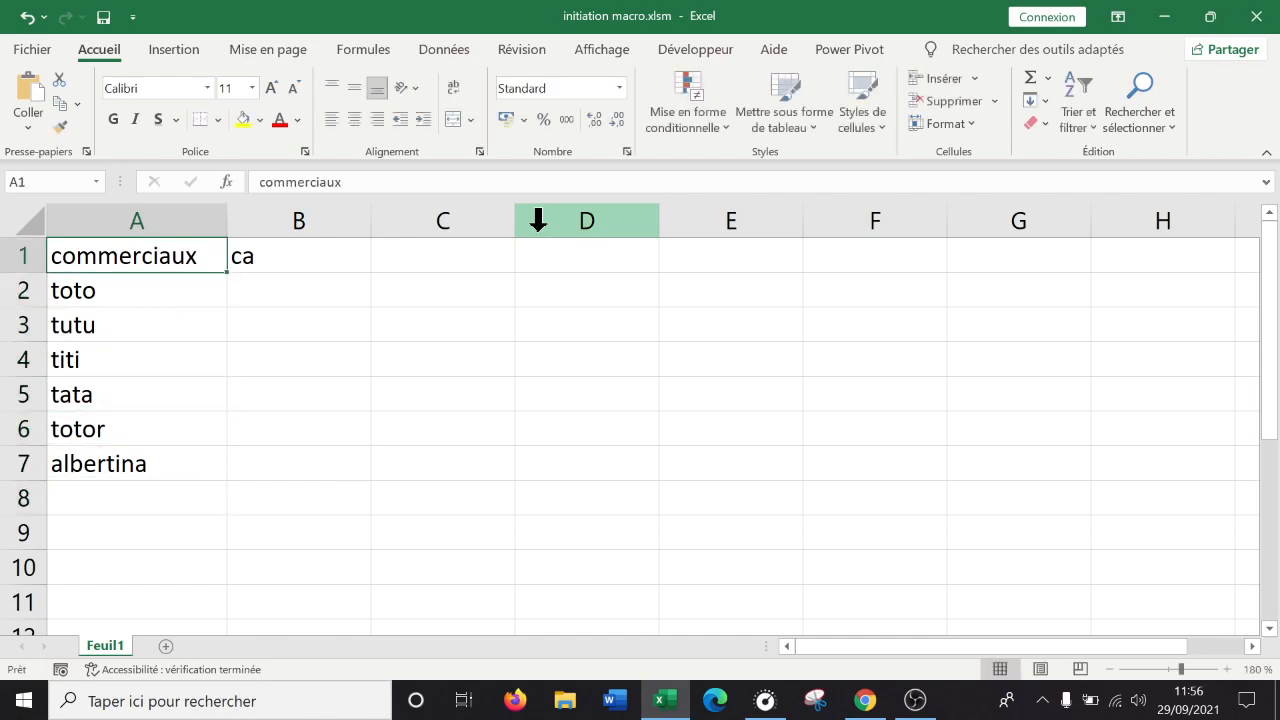
drag(272, 260, 180, 262)
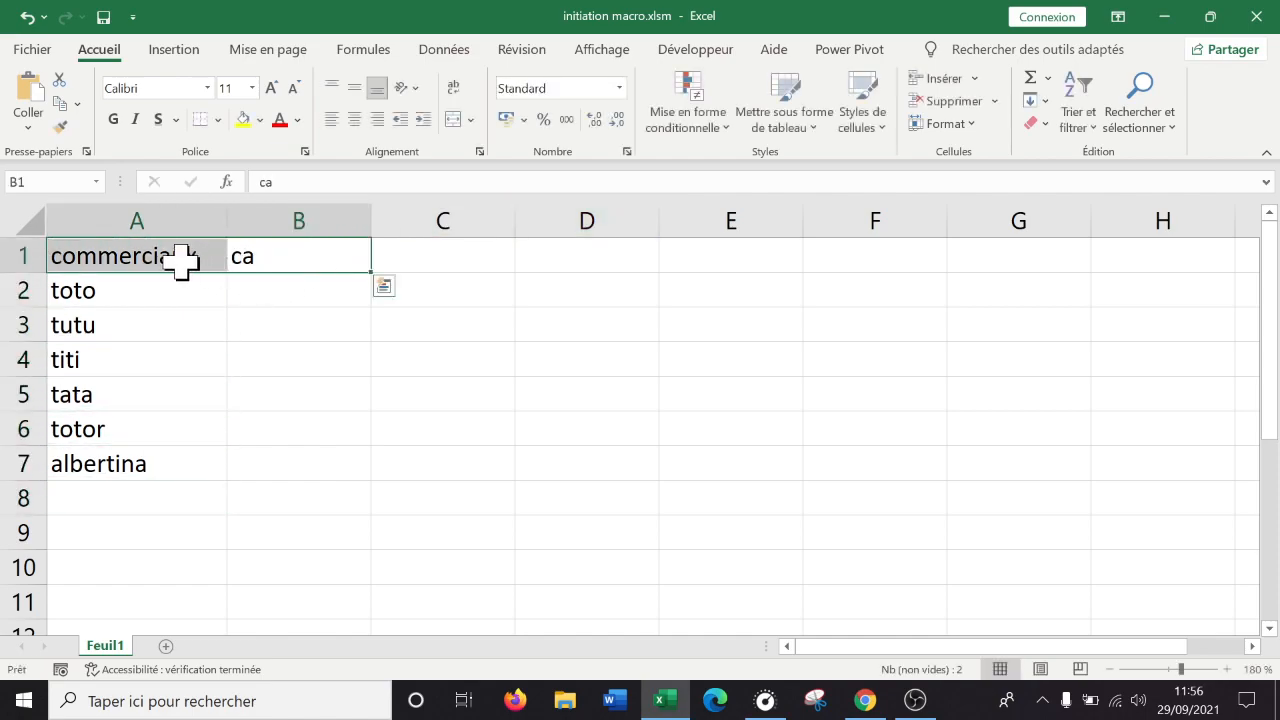
click(860, 125)
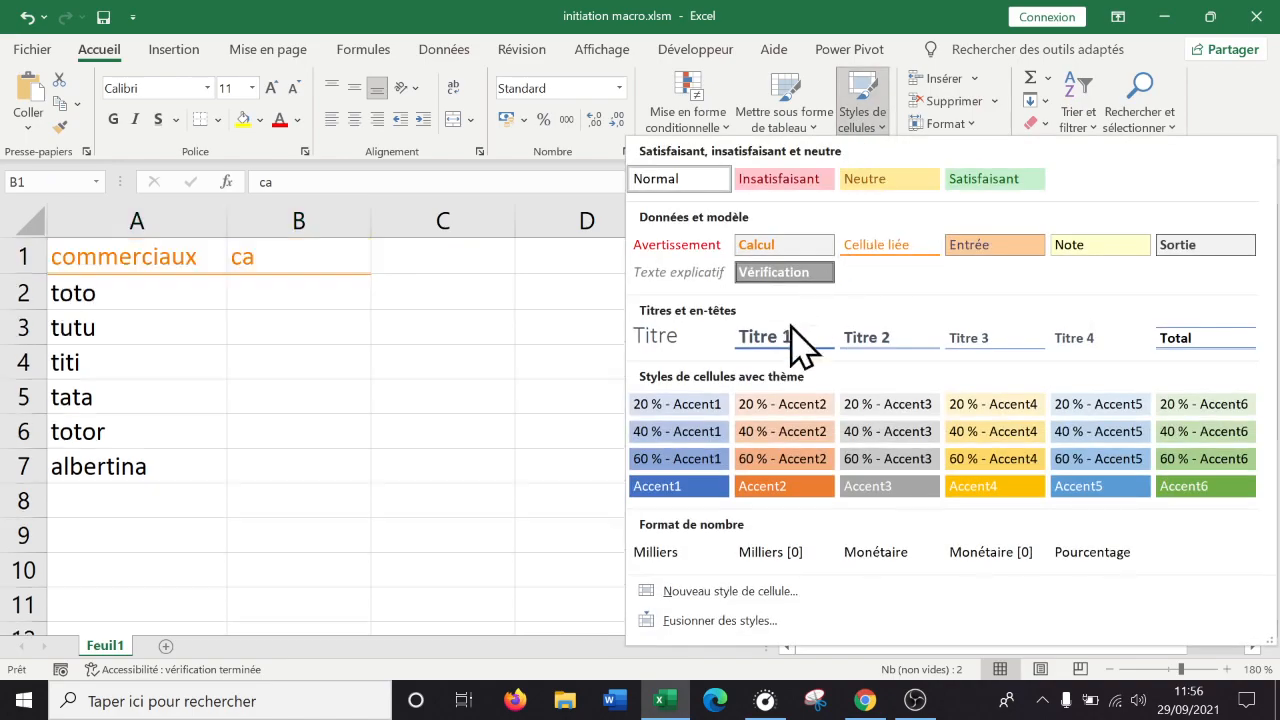
click(675, 490)
click(526, 403)
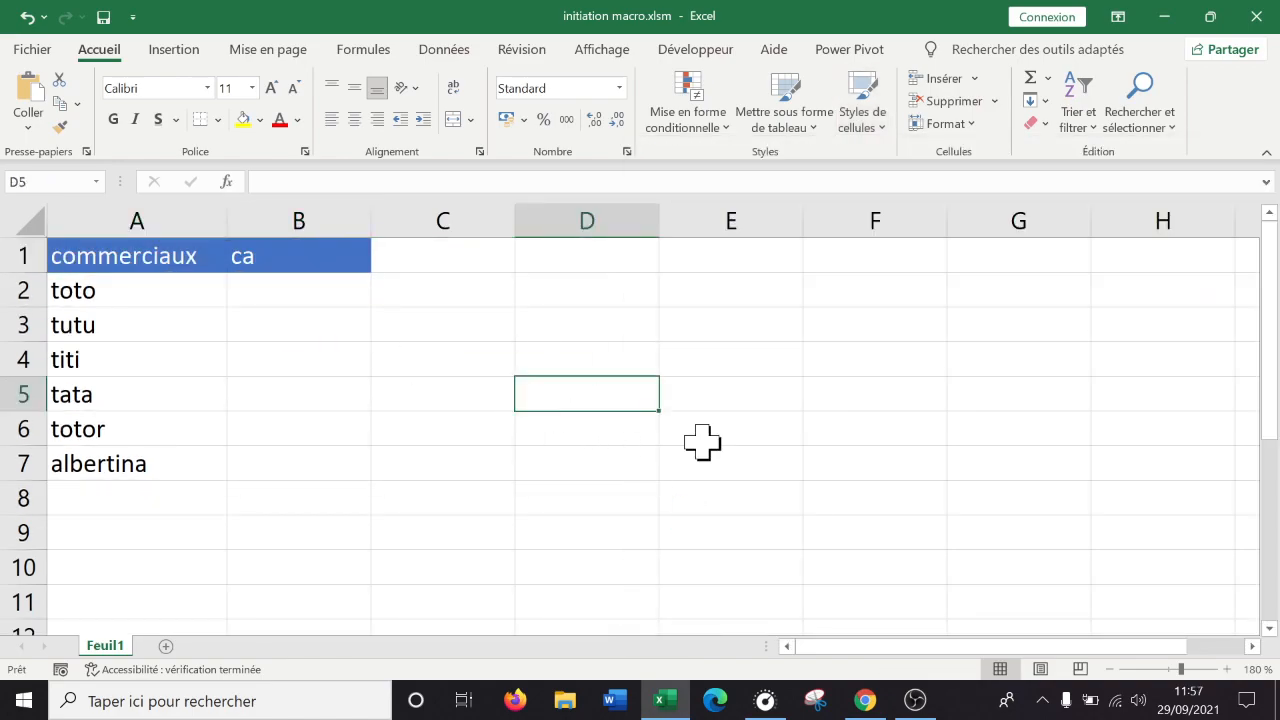
drag(369, 220, 395, 220)
drag(228, 219, 240, 218)
Enter =ALEA.ENTRE.BORNES(1000;10000) in B2 to generate a random revenue figure for toto.
click(317, 286)
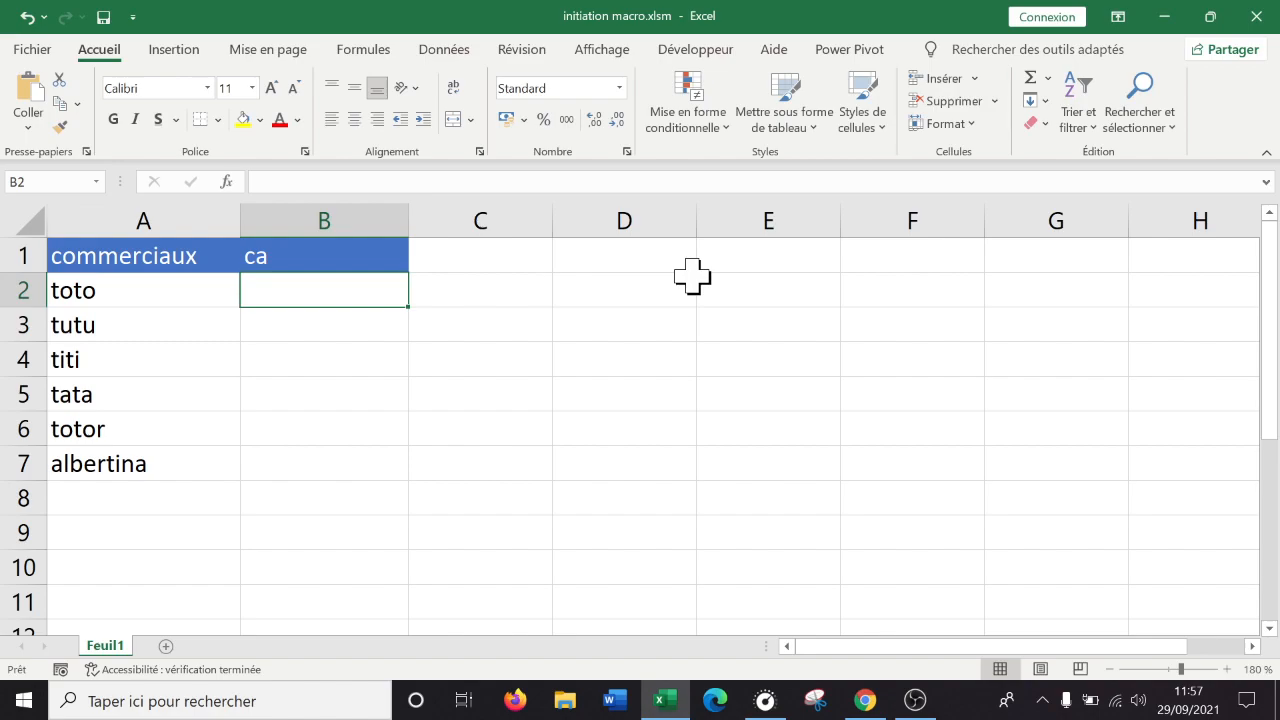
text(=al)
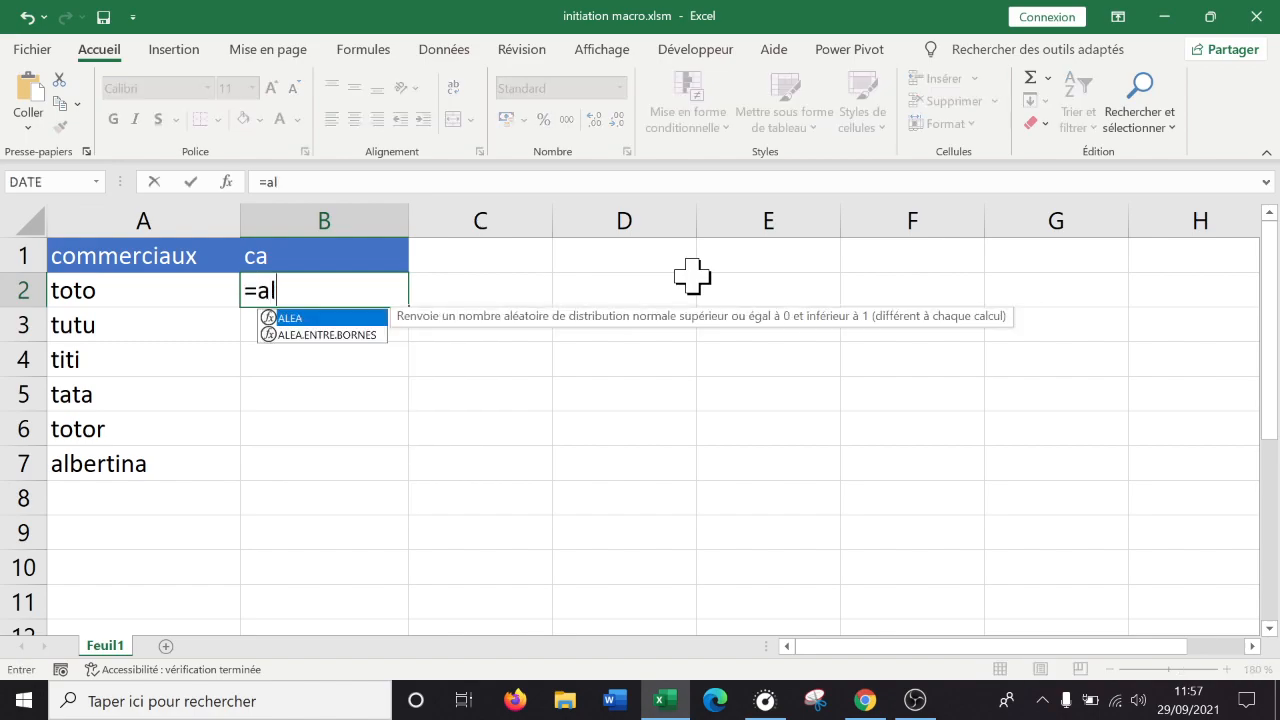
key(Down)
key(Tab)
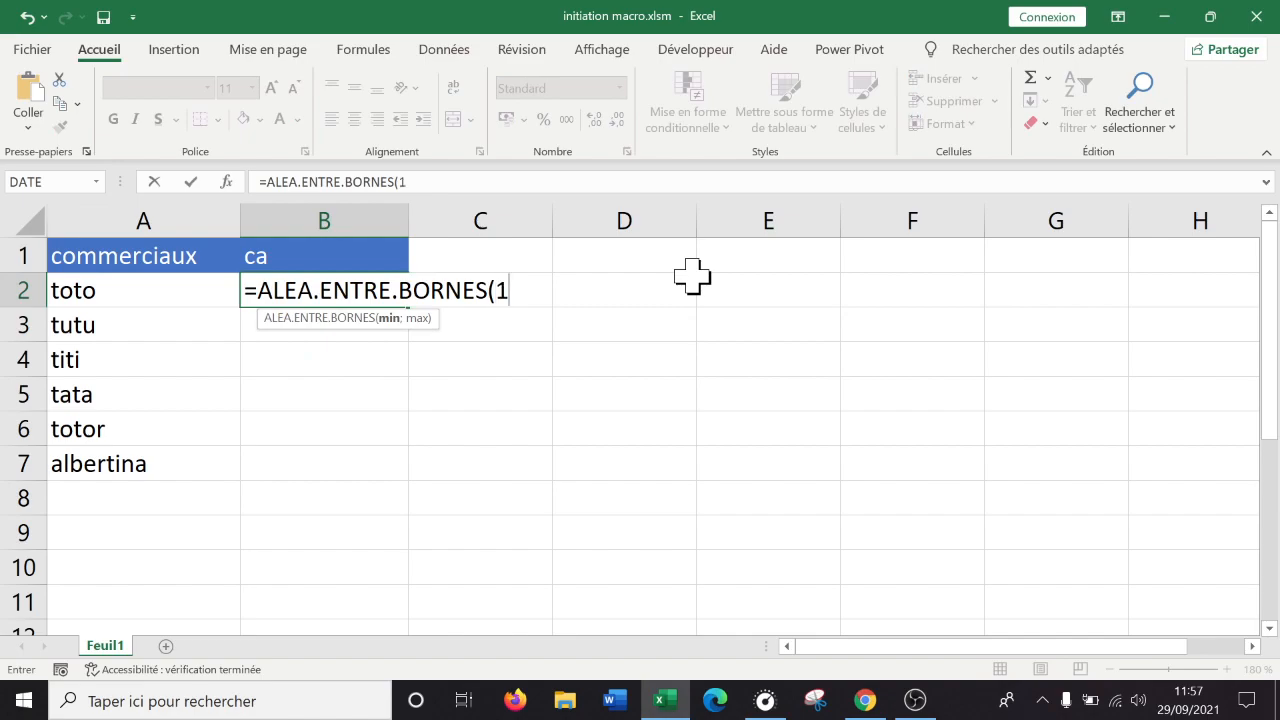
text(1000)
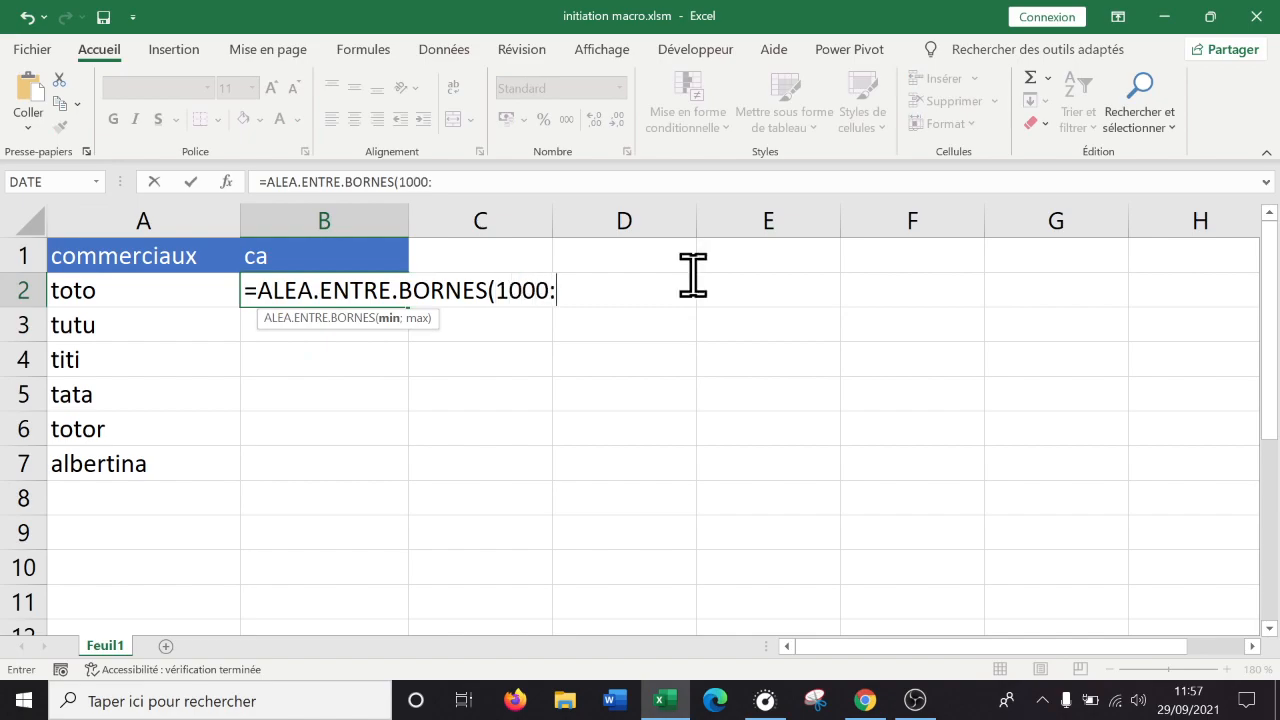
text(;10000))
key(Up)
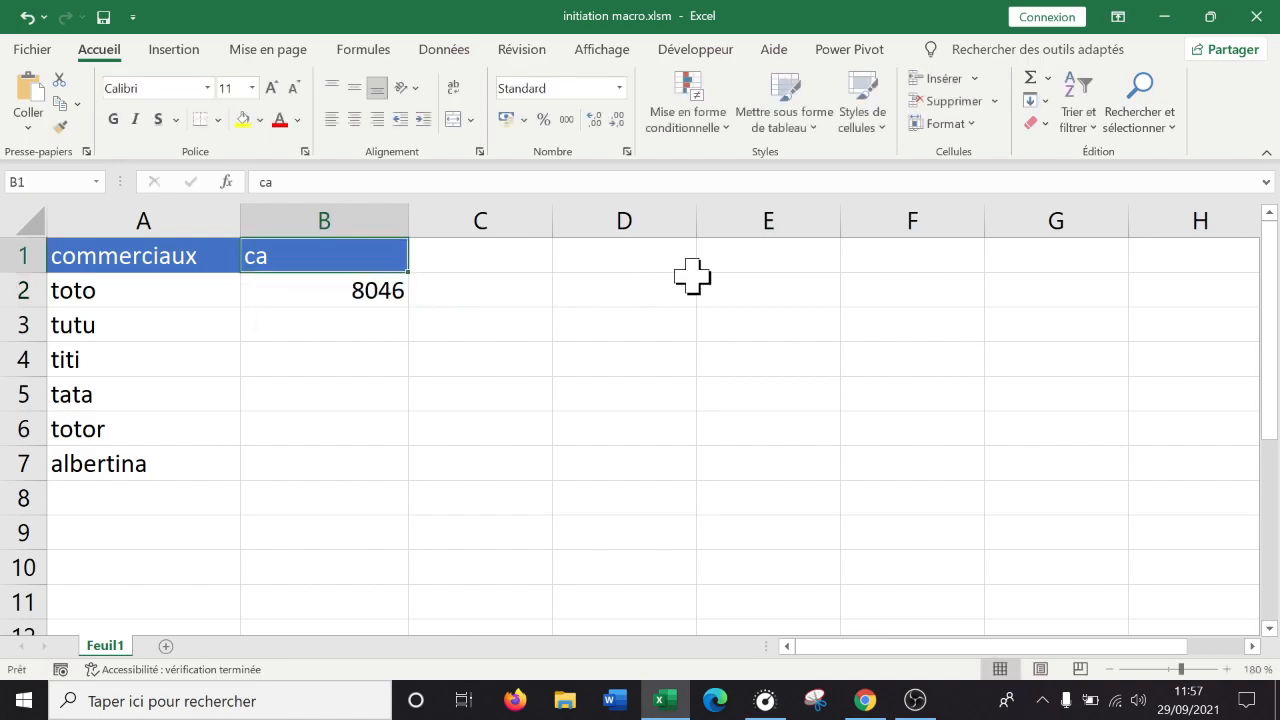
Wrap the B2 formula in ARRONDI.AU.MULTIPLE with a multiple of 50.
click(330, 291)
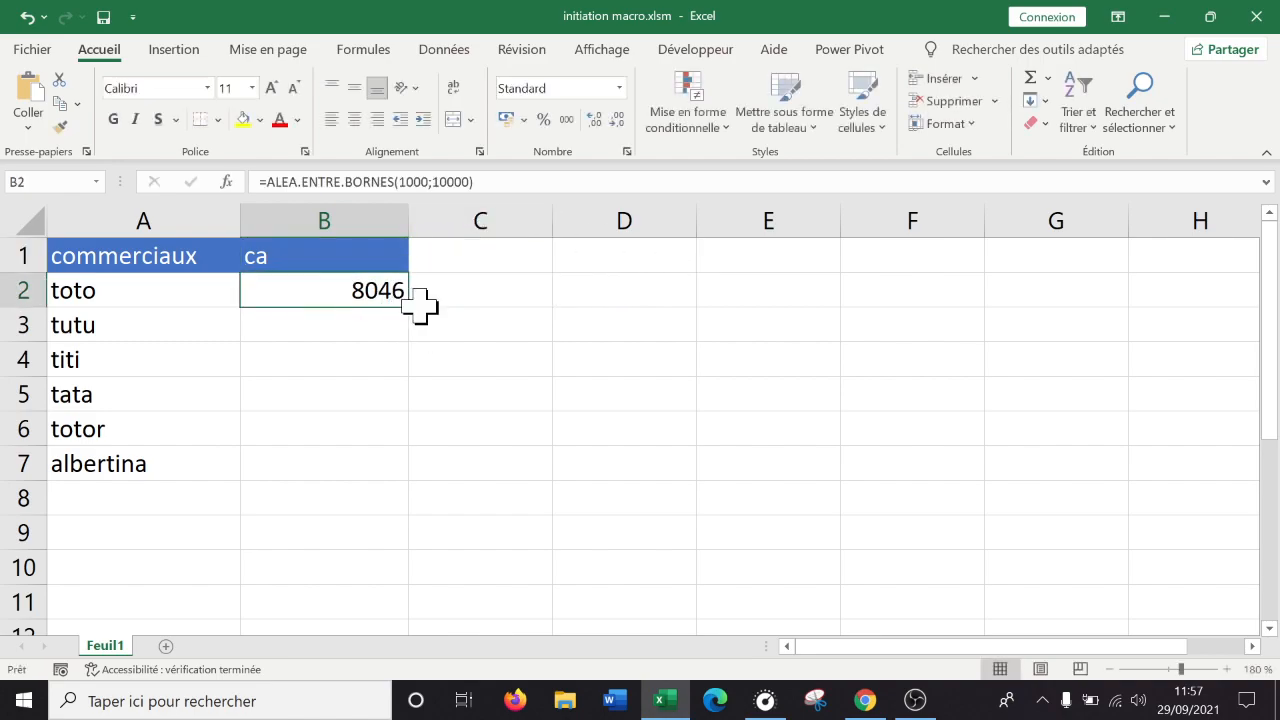
double_click(360, 290)
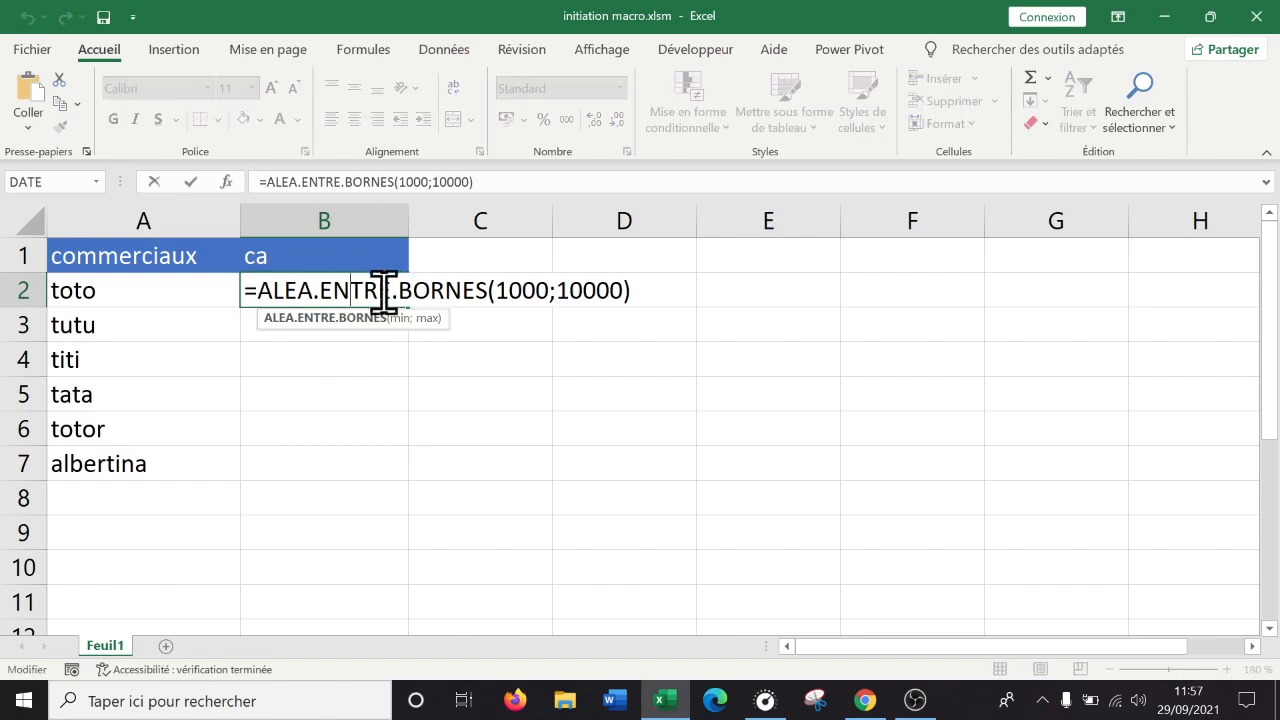
click(262, 288)
text(arrond)
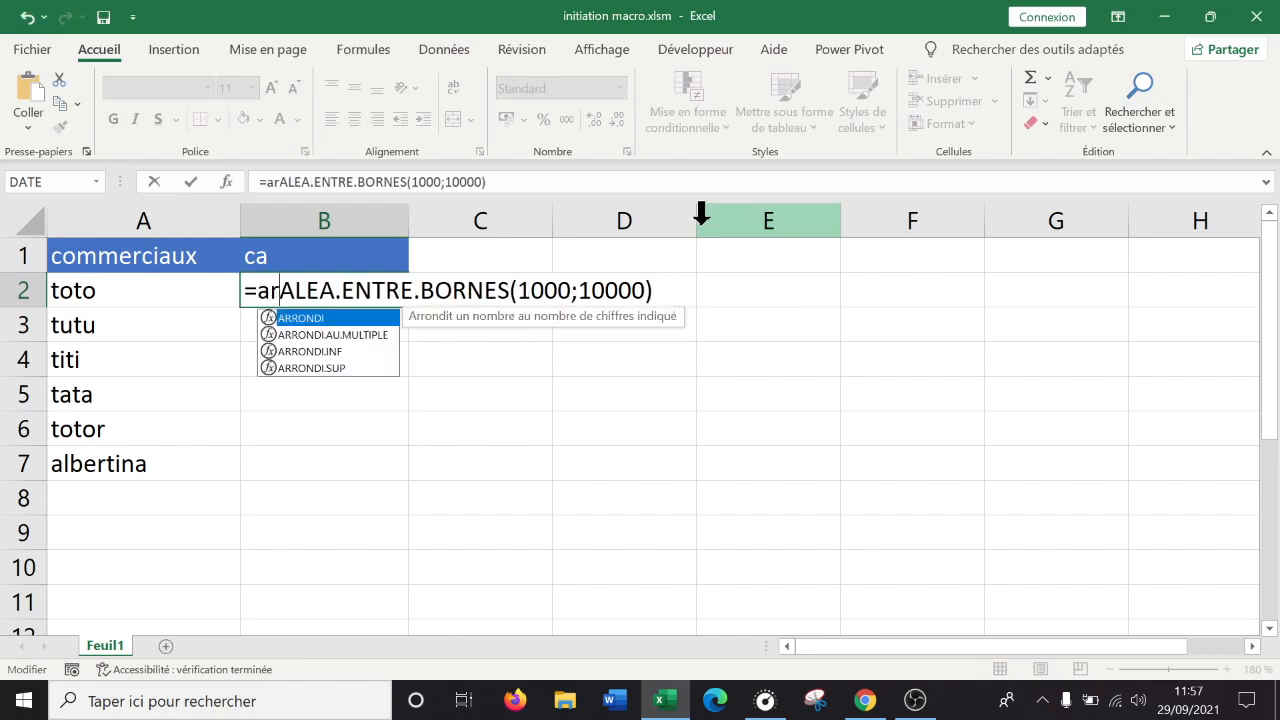
key(Down)
key(Tab)
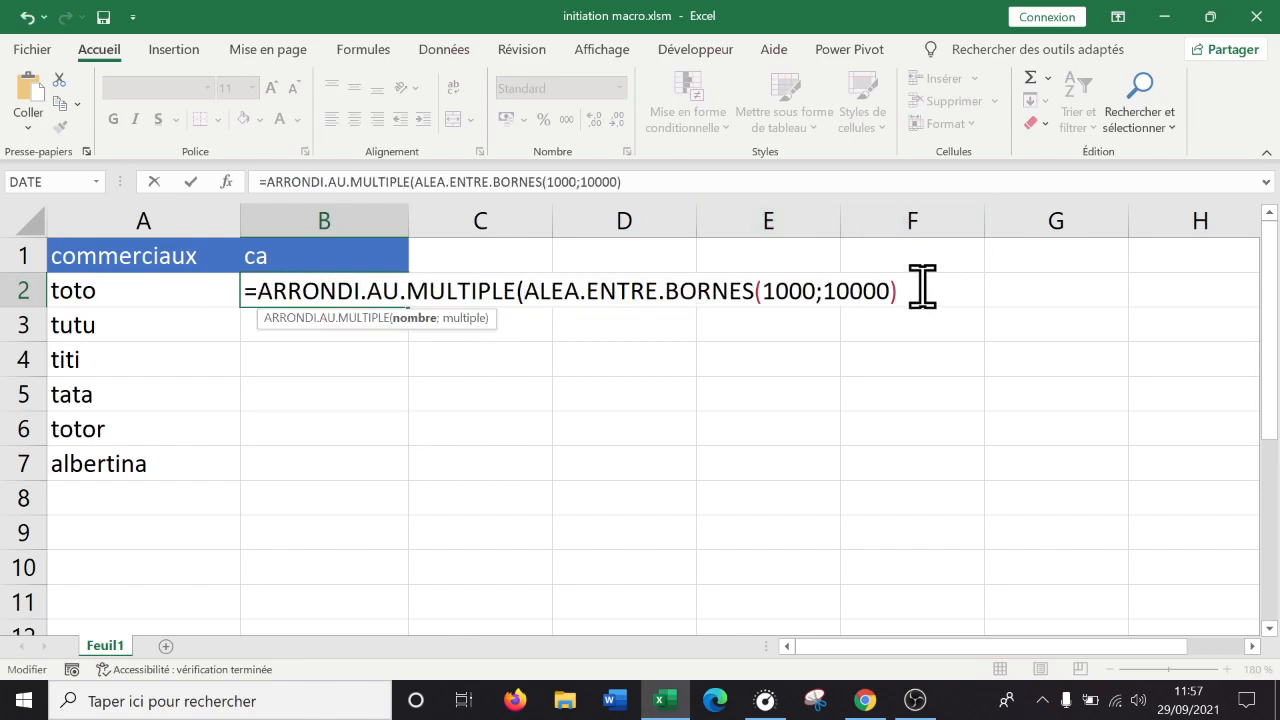
text(;50))
key(Return)
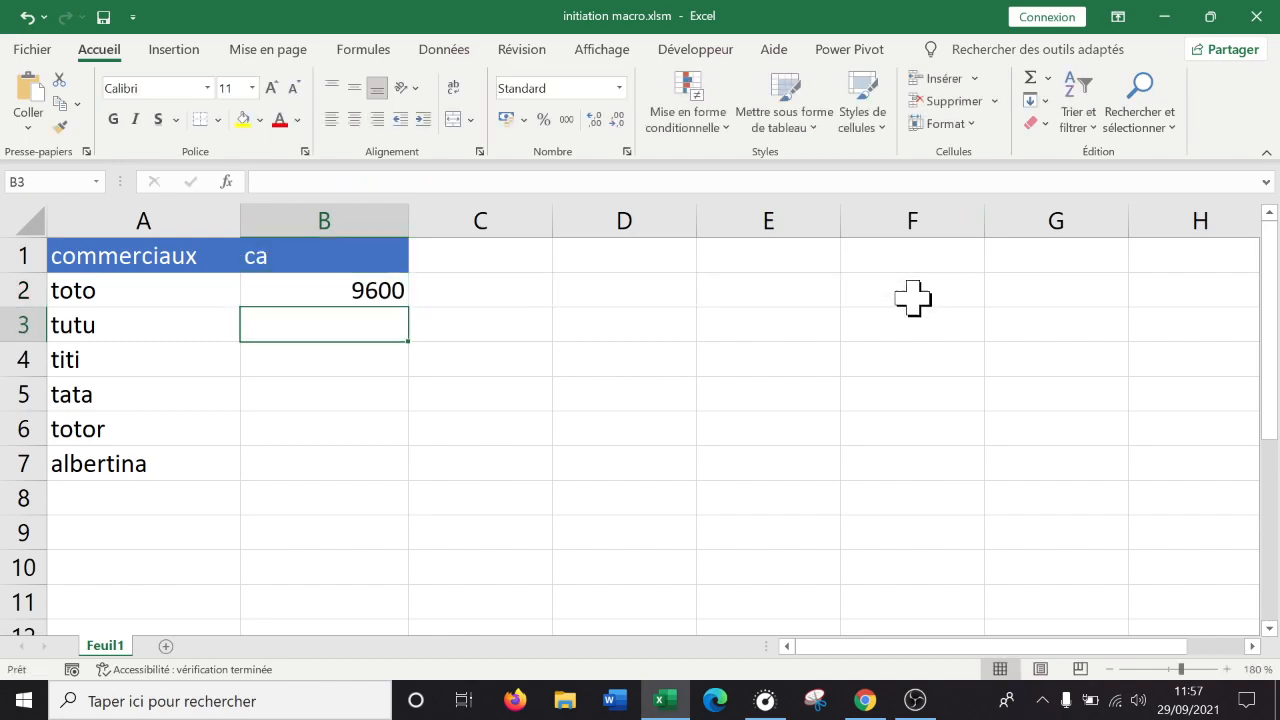
Fill the B2 formula down to B7 and replace the formulas in B2:B7 with their plain values.
click(358, 291)
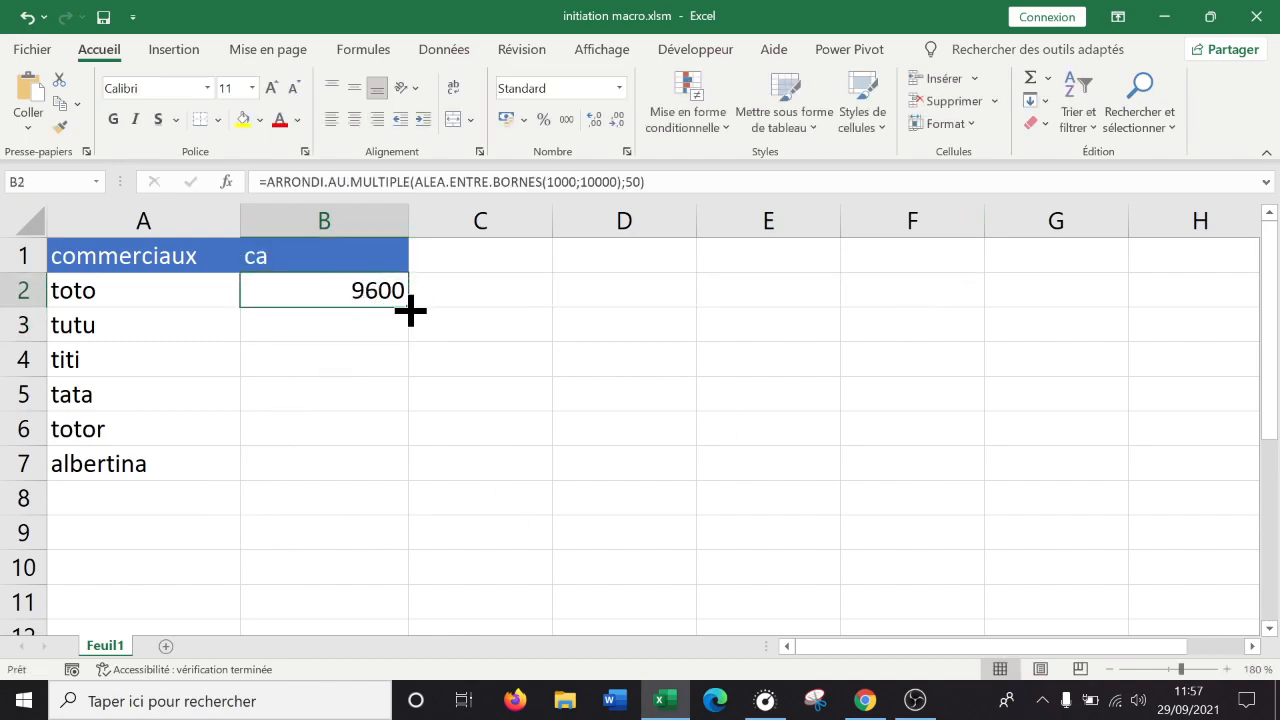
drag(409, 311, 409, 480)
right_click(354, 316)
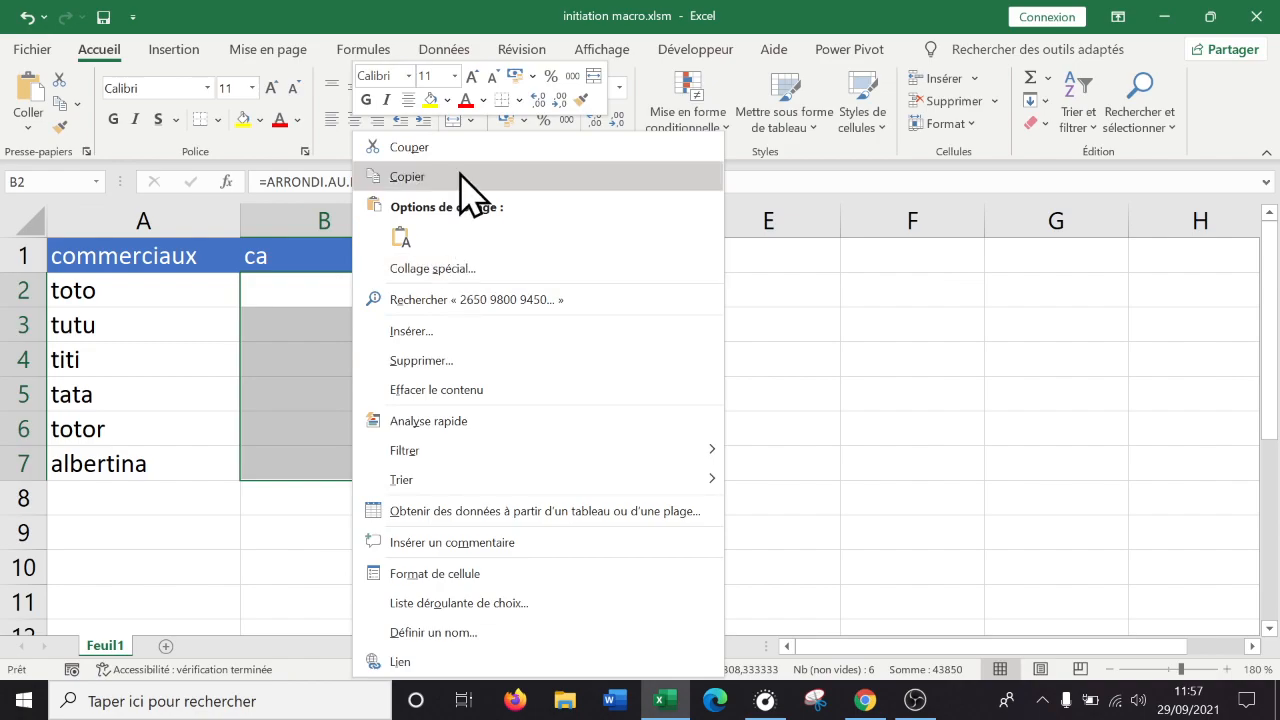
click(460, 176)
right_click(336, 288)
click(417, 238)
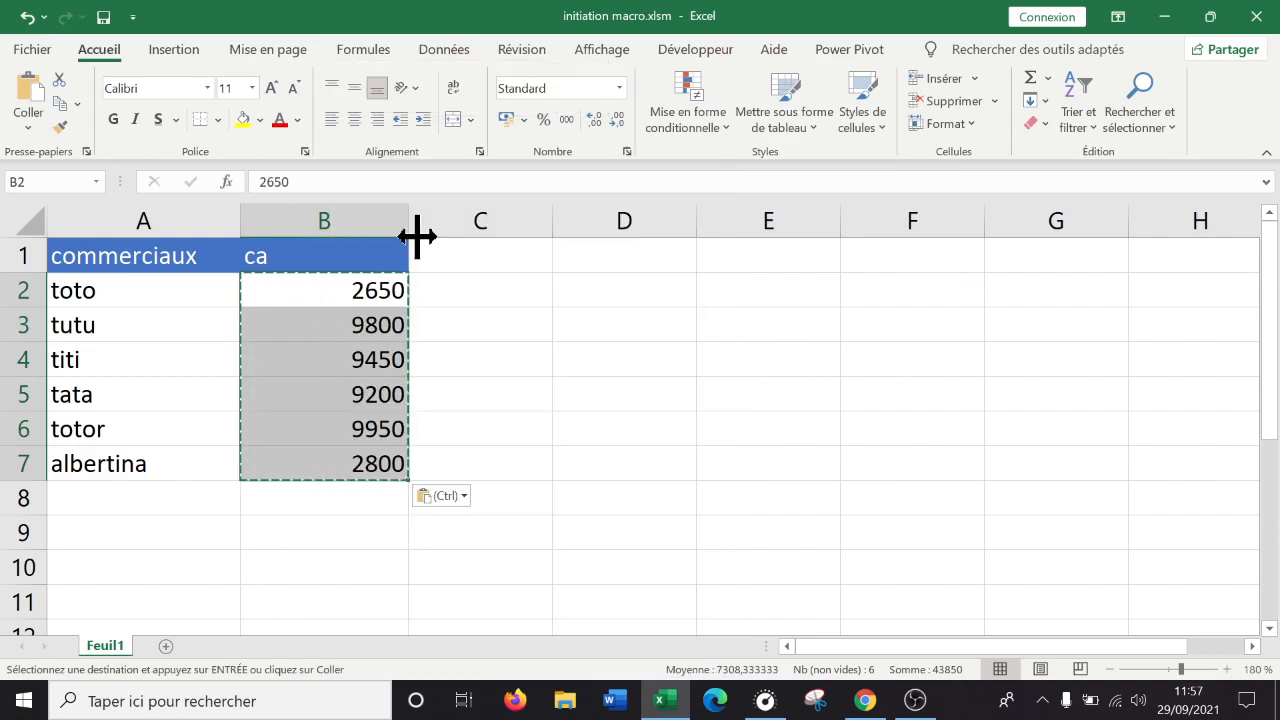
click(437, 362)
click(586, 498)
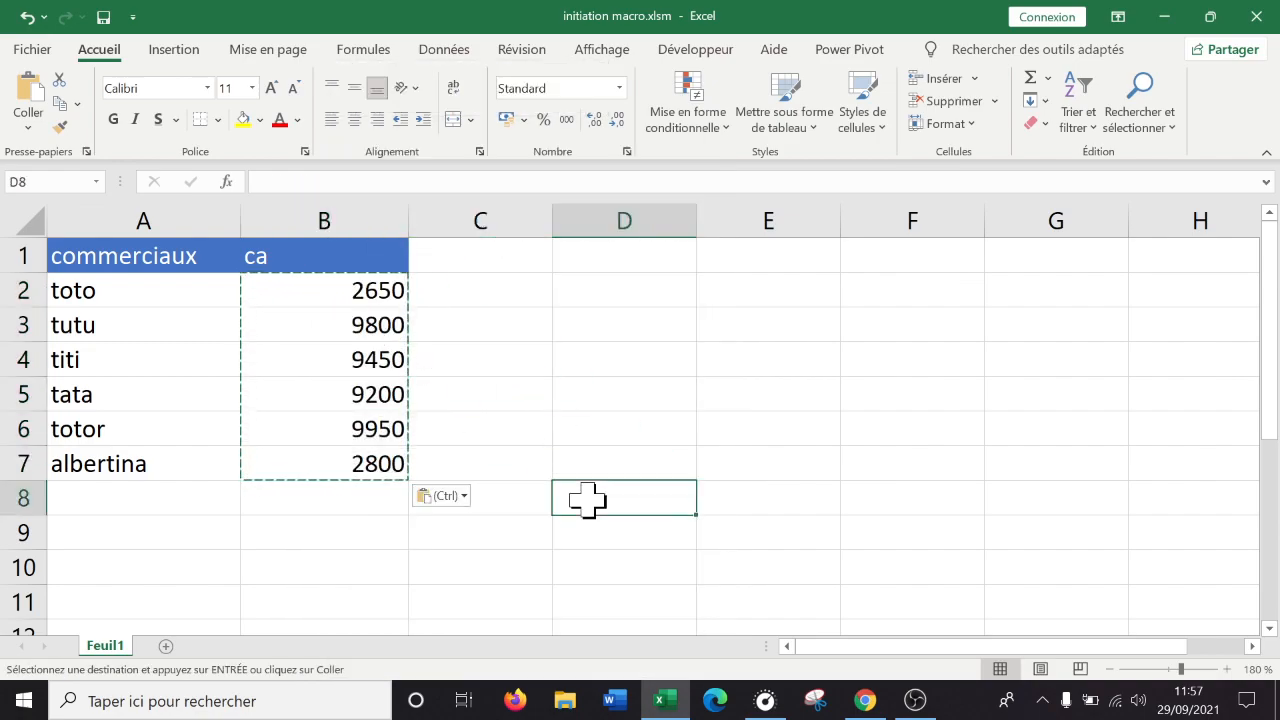
click(346, 402)
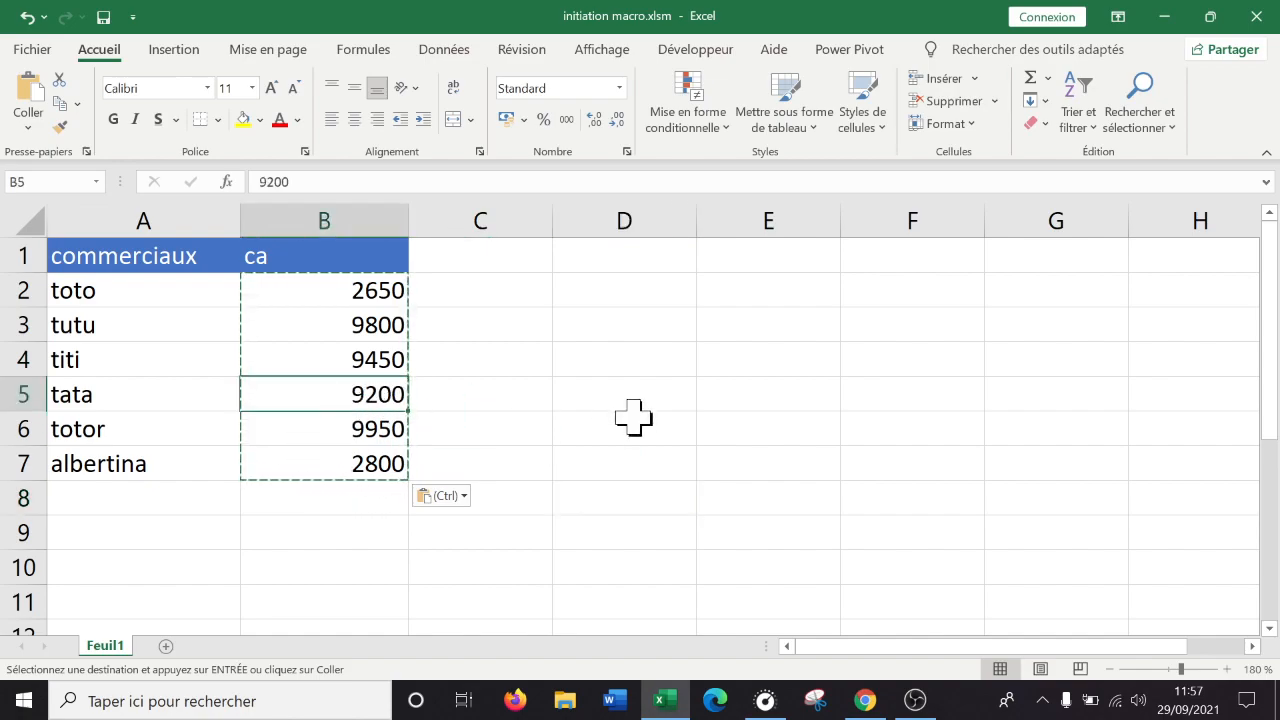
click(625, 458)
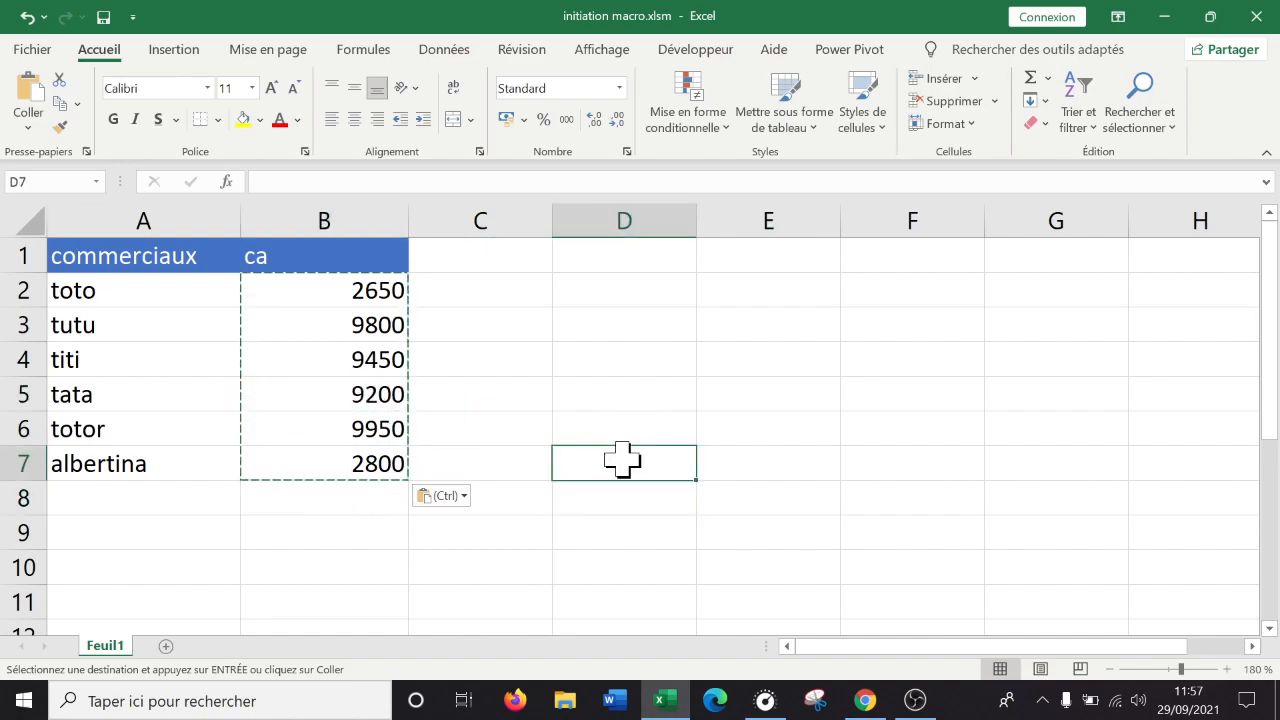
click(598, 350)
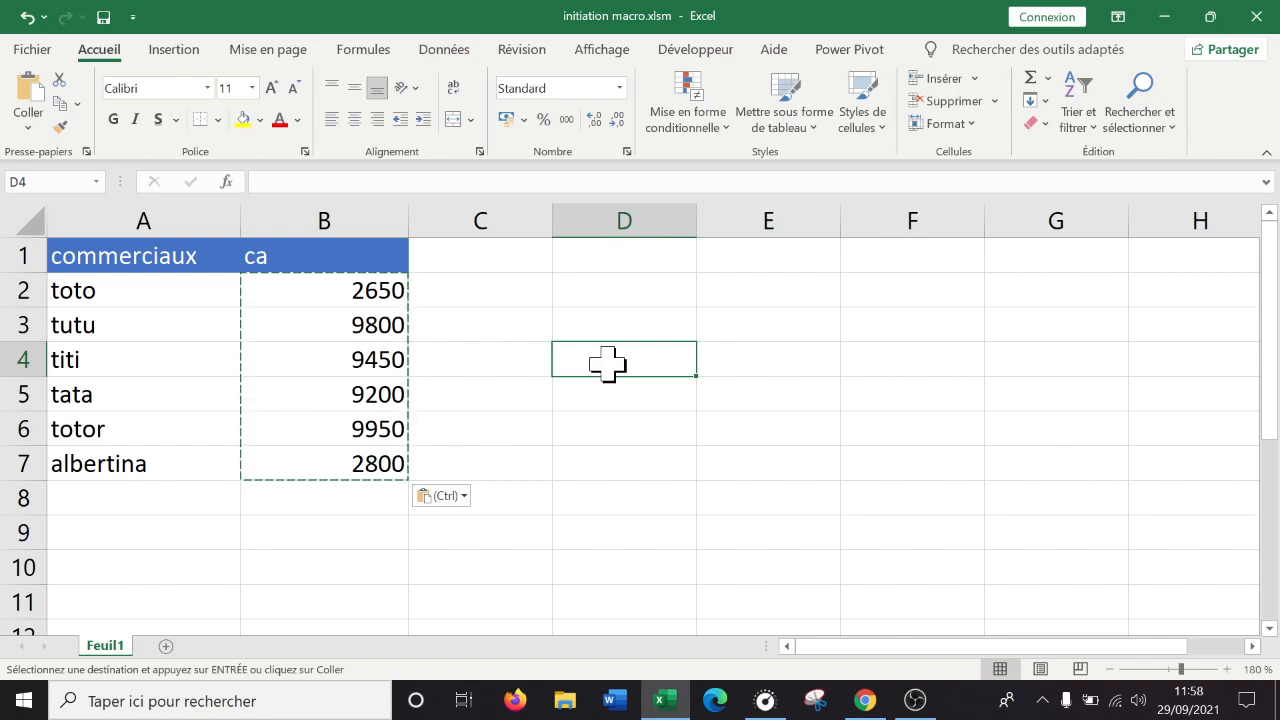
key(Escape)
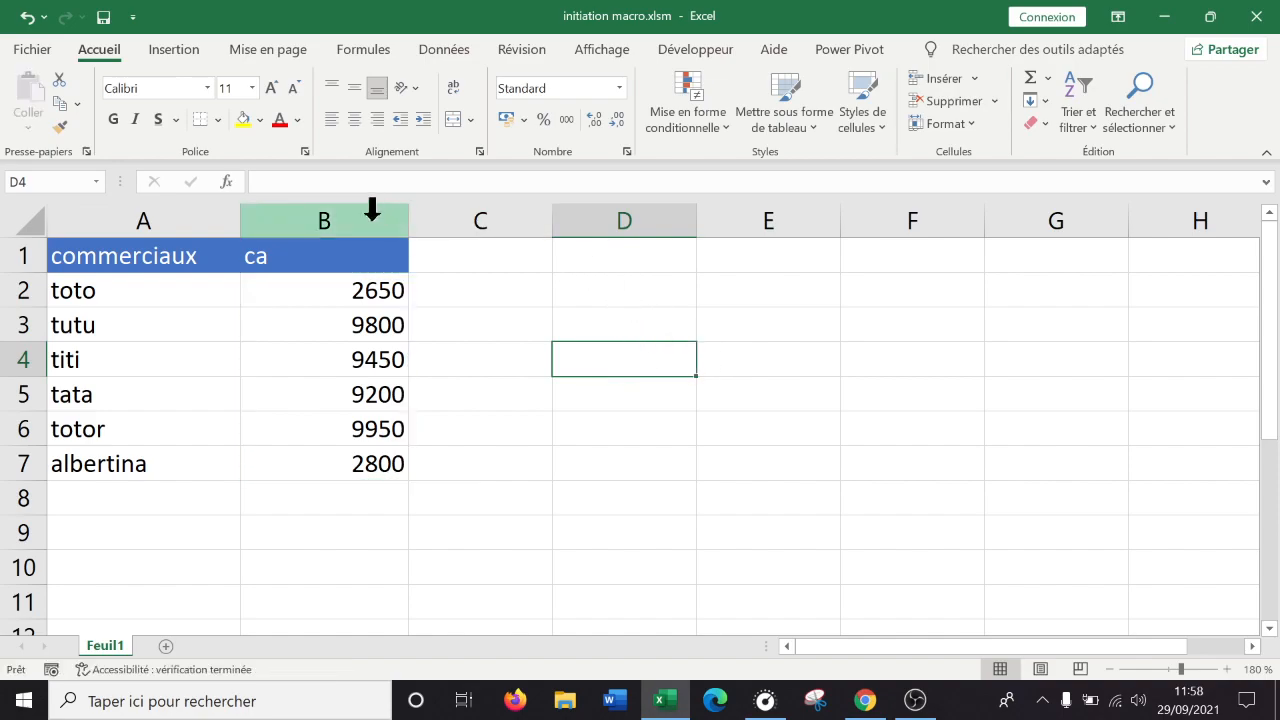
Format column B as accounting in euros (€ Français (France)) with no decimal places.
click(326, 212)
click(523, 120)
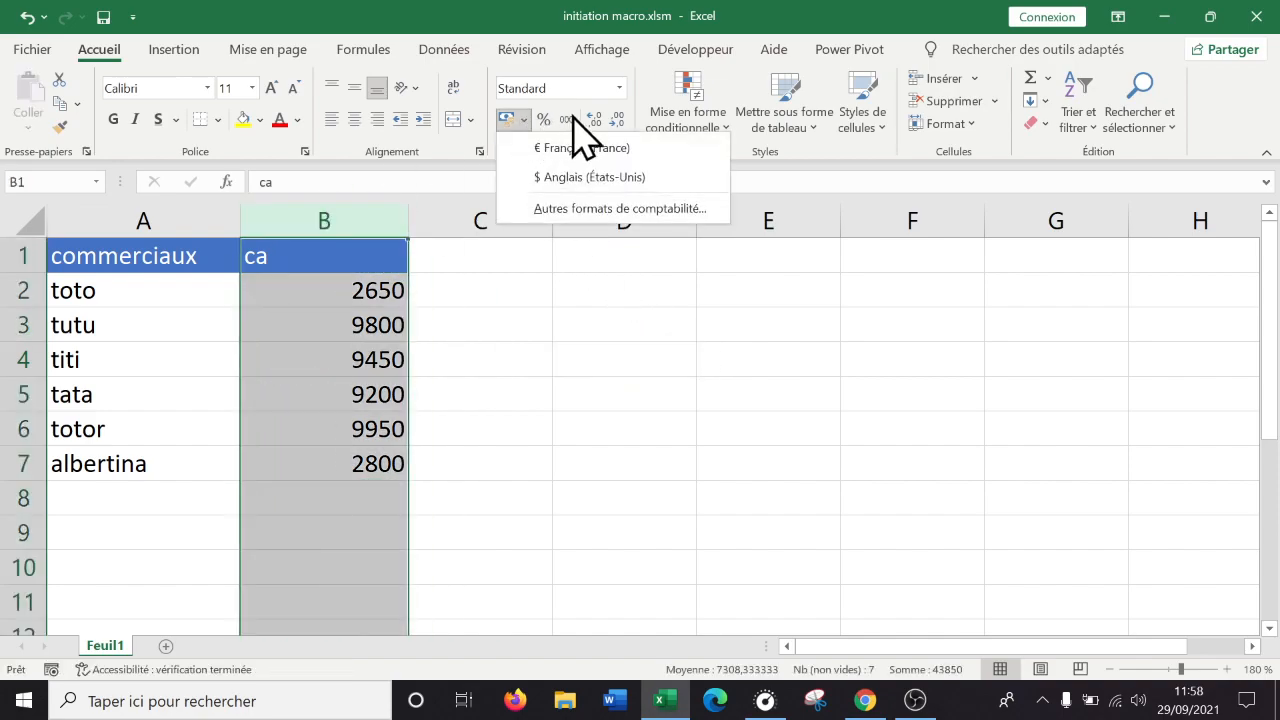
click(596, 150)
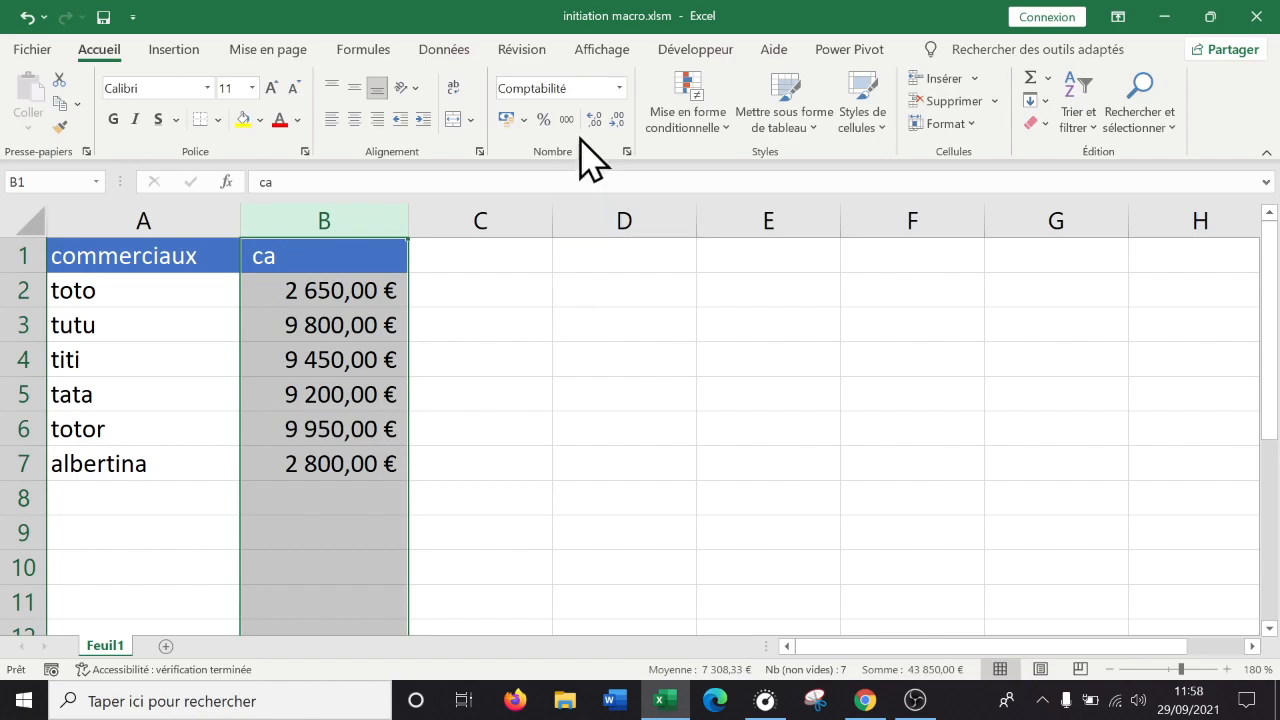
click(616, 124)
click(616, 124)
click(672, 384)
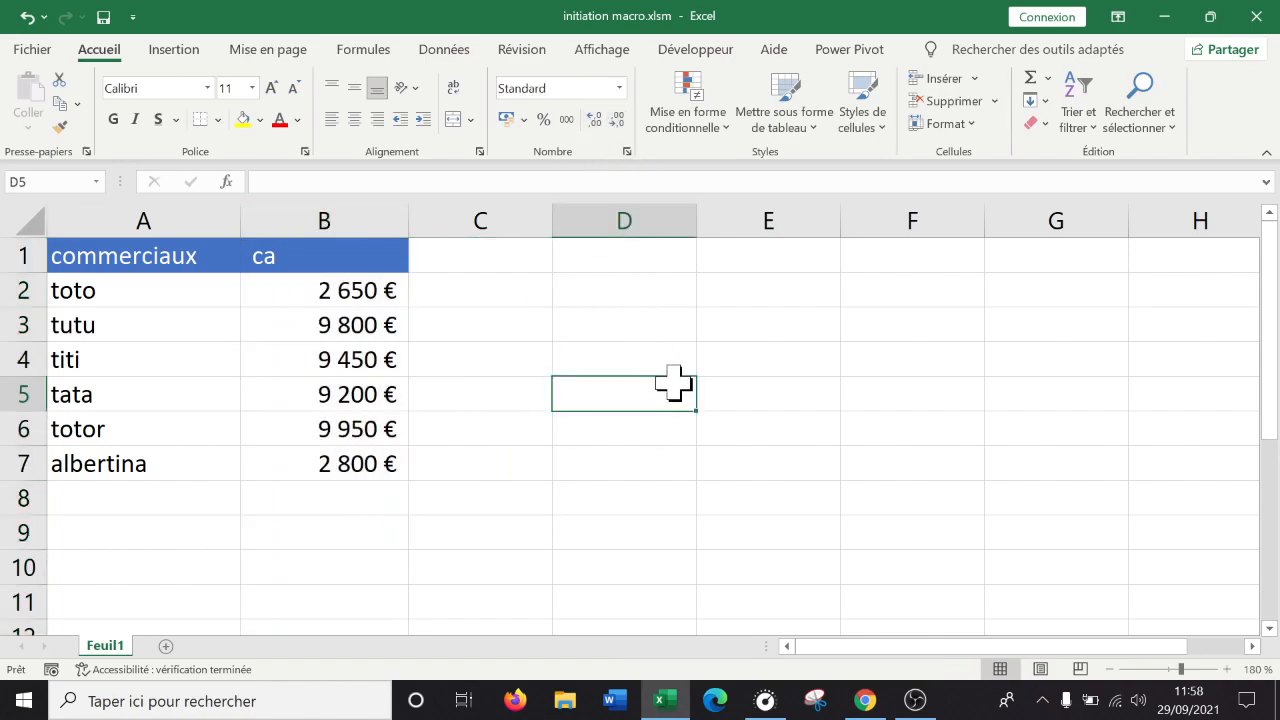
key(Up)
key(Up)
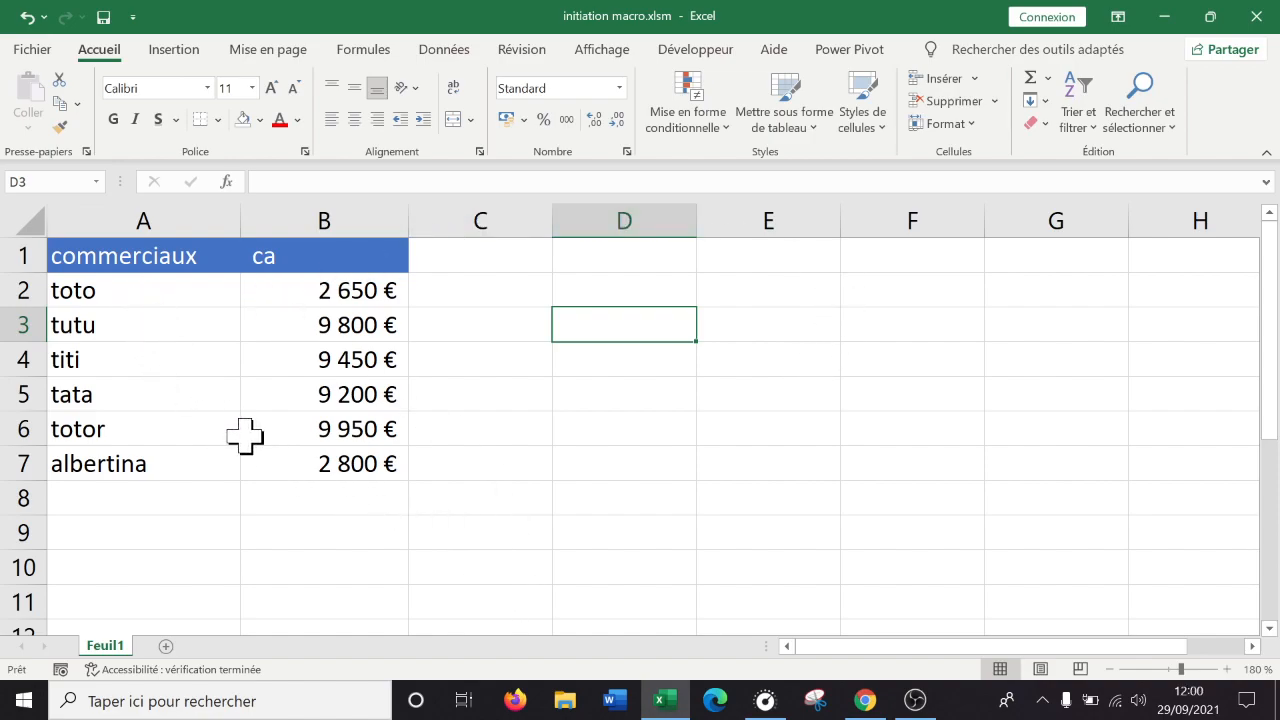
Sort the table A1:B7 by ca on cell values, in the order "Du plus grand au plus petit".
drag(357, 458, 216, 285)
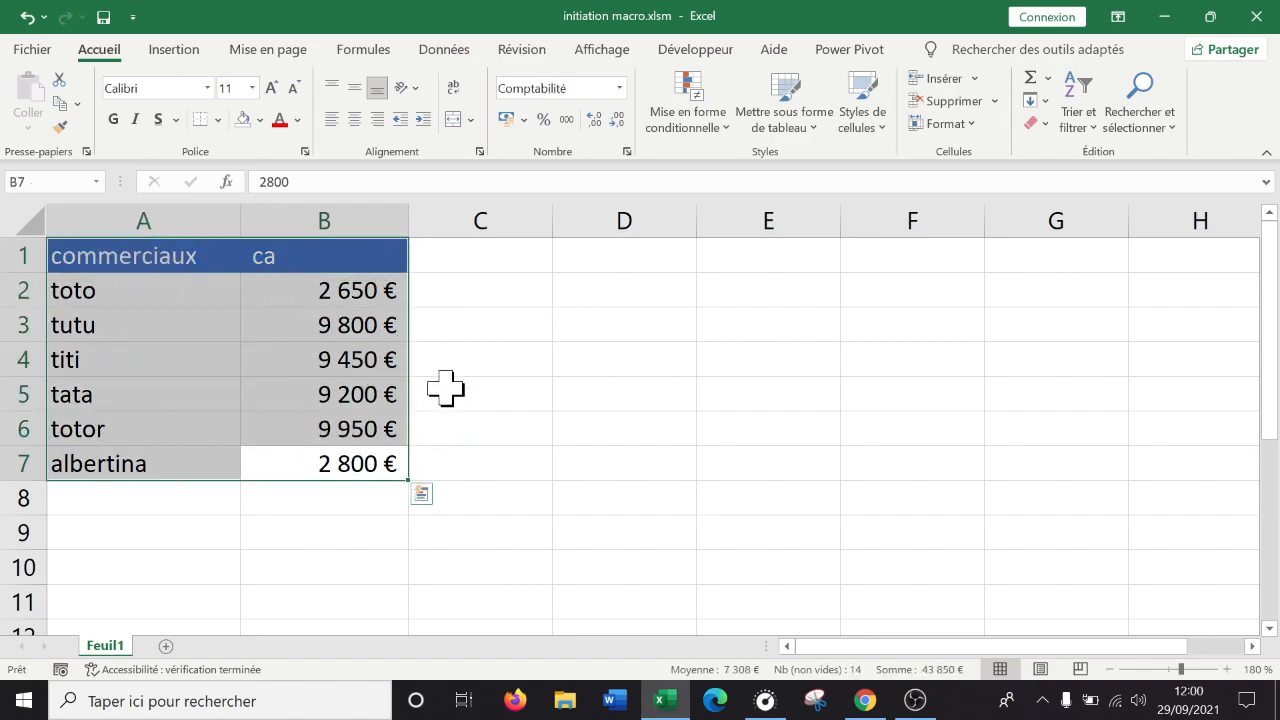
click(444, 52)
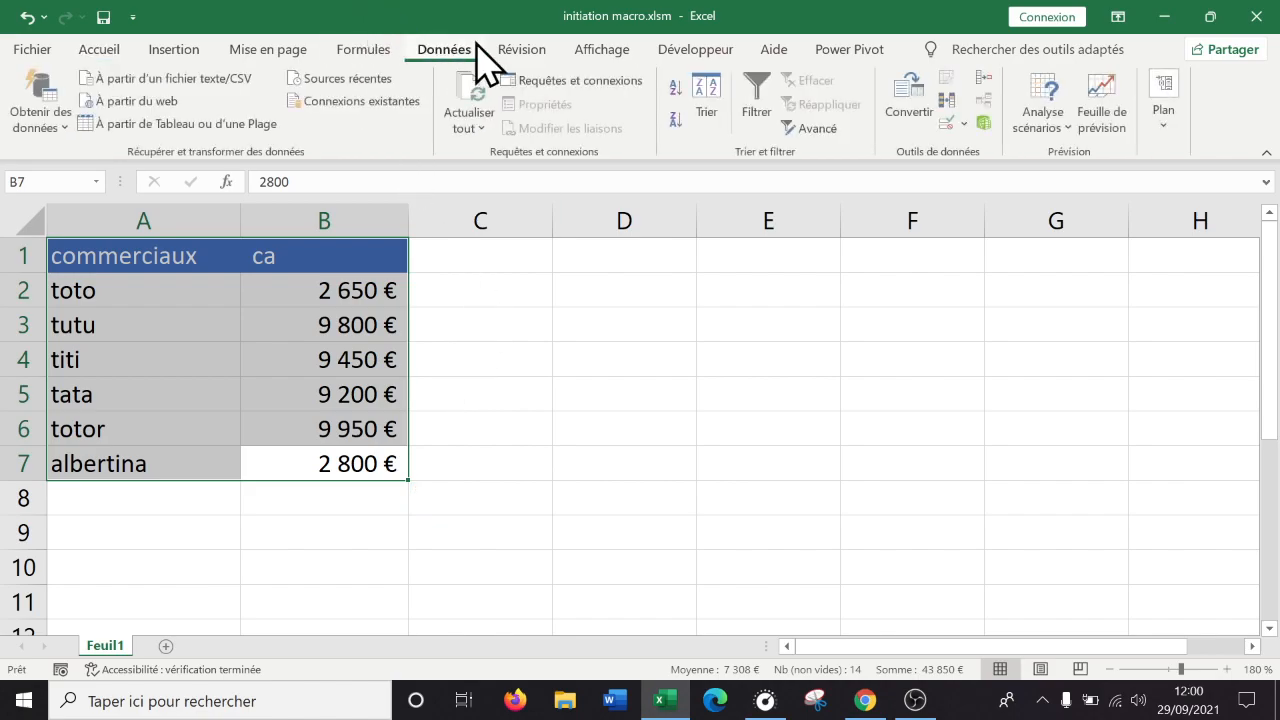
click(710, 115)
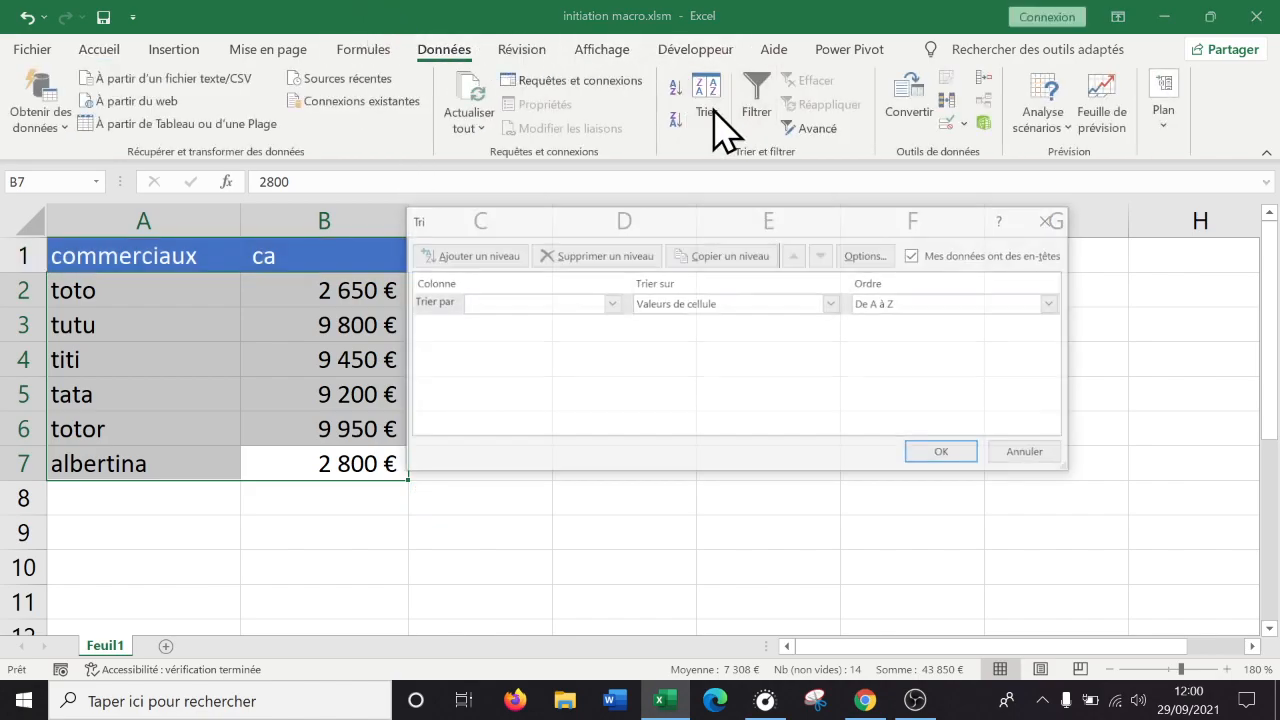
drag(660, 222, 960, 233)
click(911, 314)
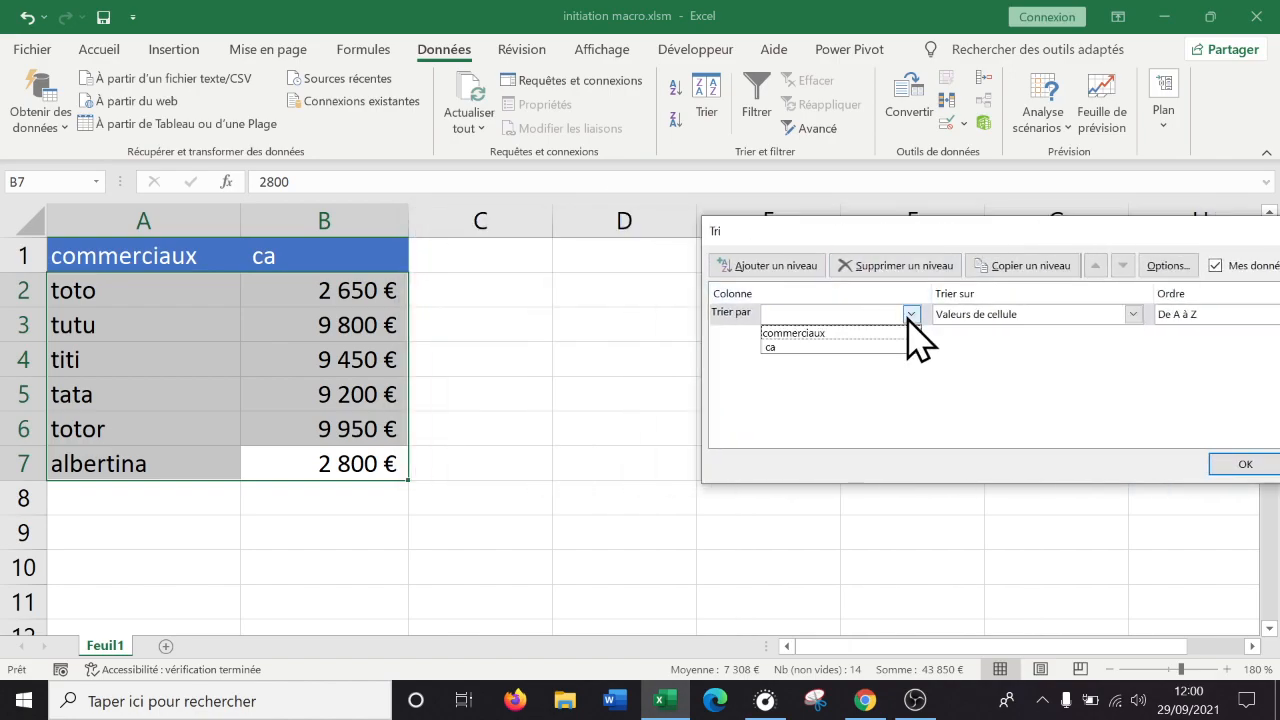
click(830, 347)
drag(1045, 240, 785, 231)
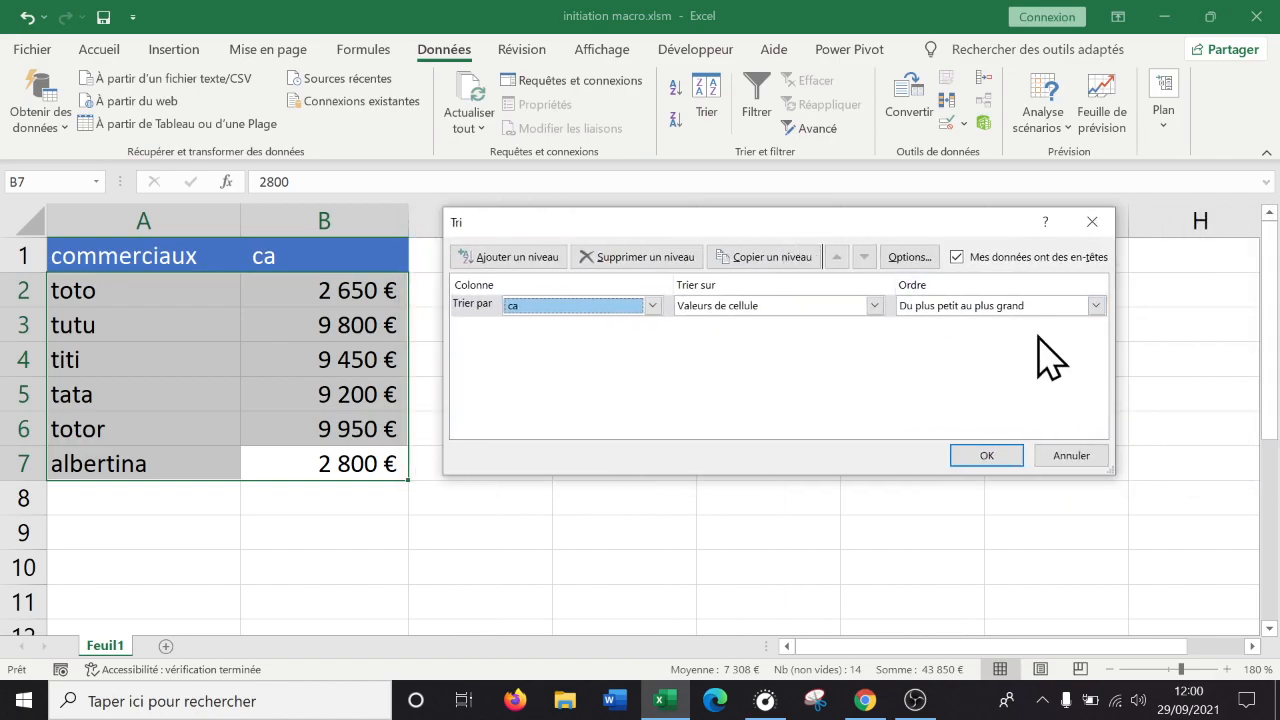
click(1096, 305)
click(1003, 339)
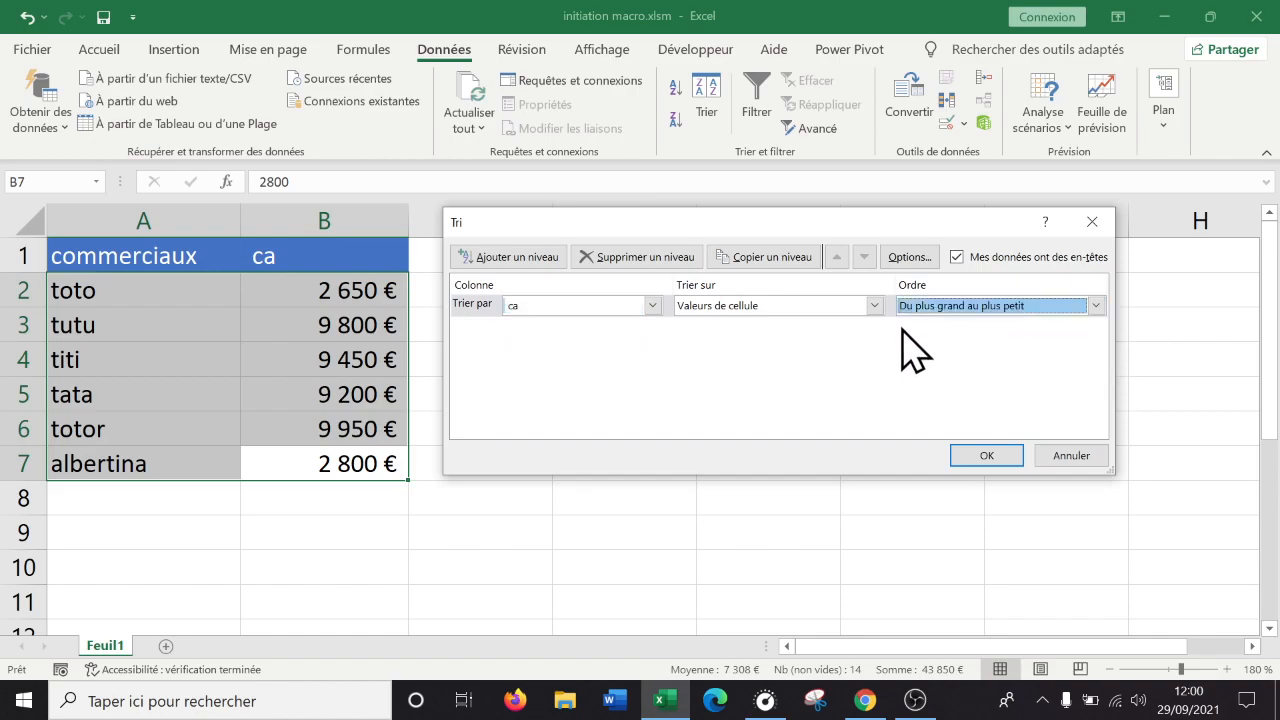
click(988, 455)
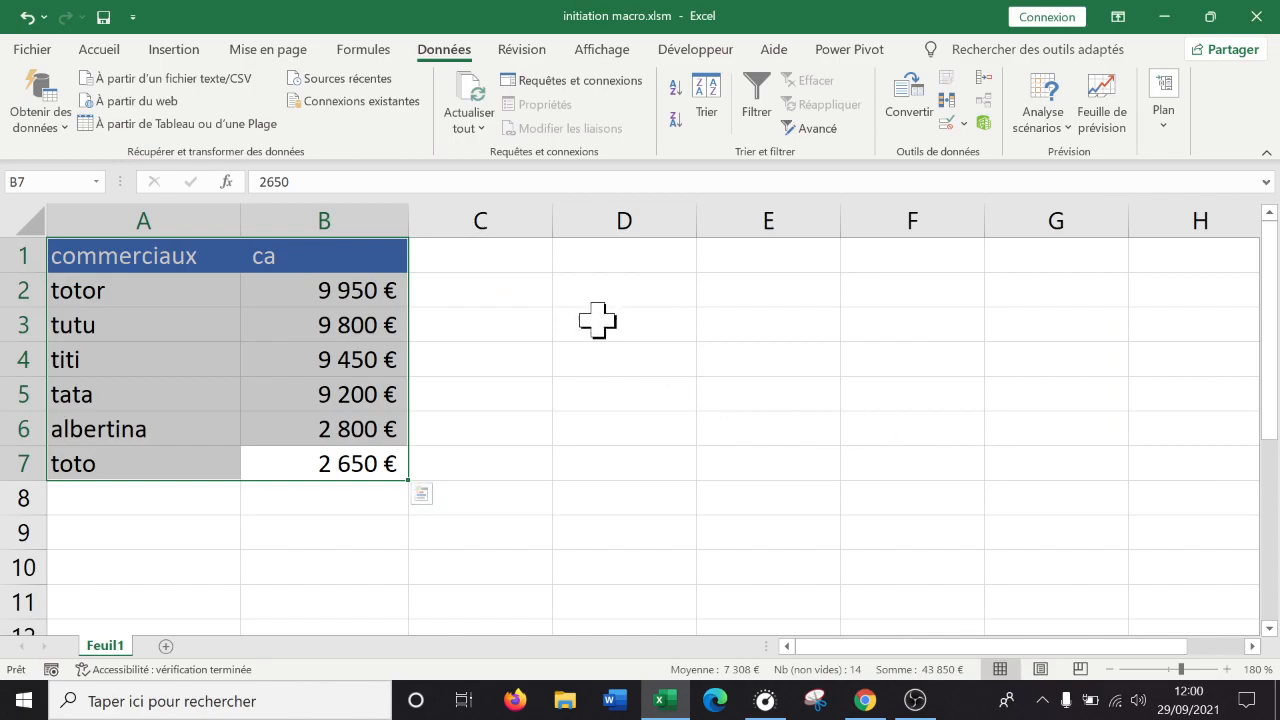
click(568, 306)
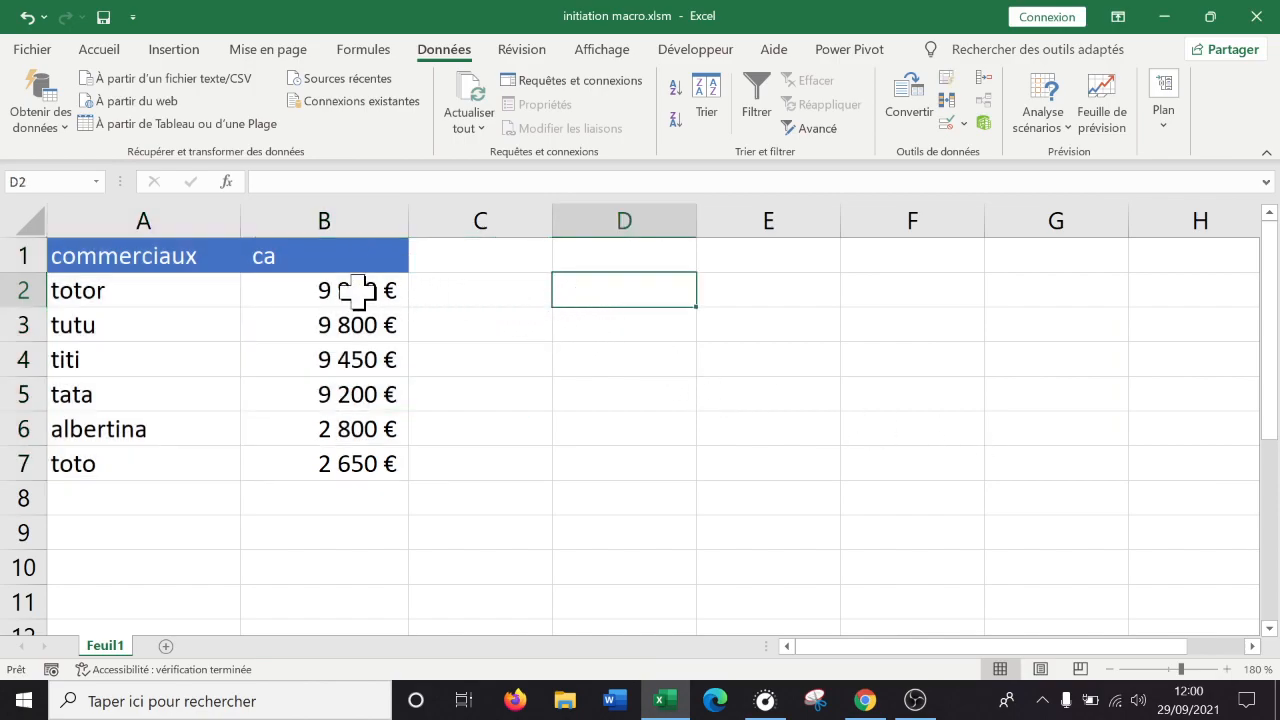
Fill cells A2:B2 with light gold and cells A3:B3 with light grey.
drag(322, 285, 190, 282)
click(101, 52)
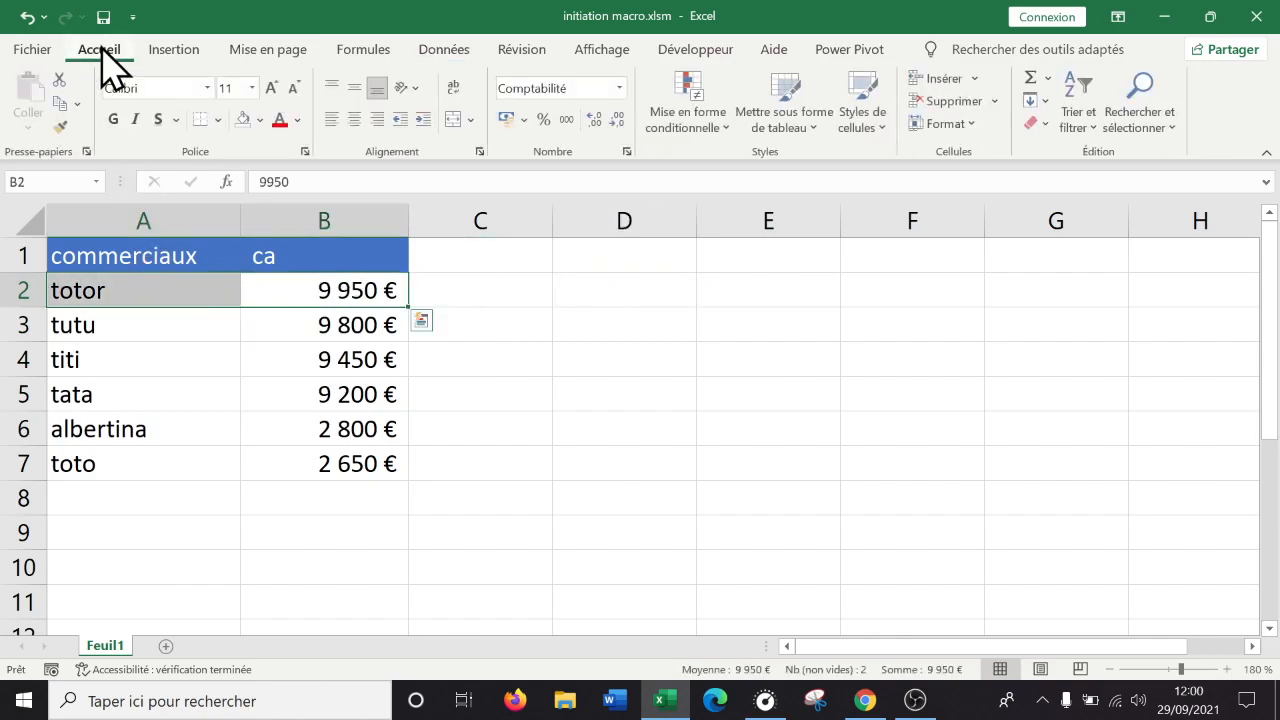
click(262, 118)
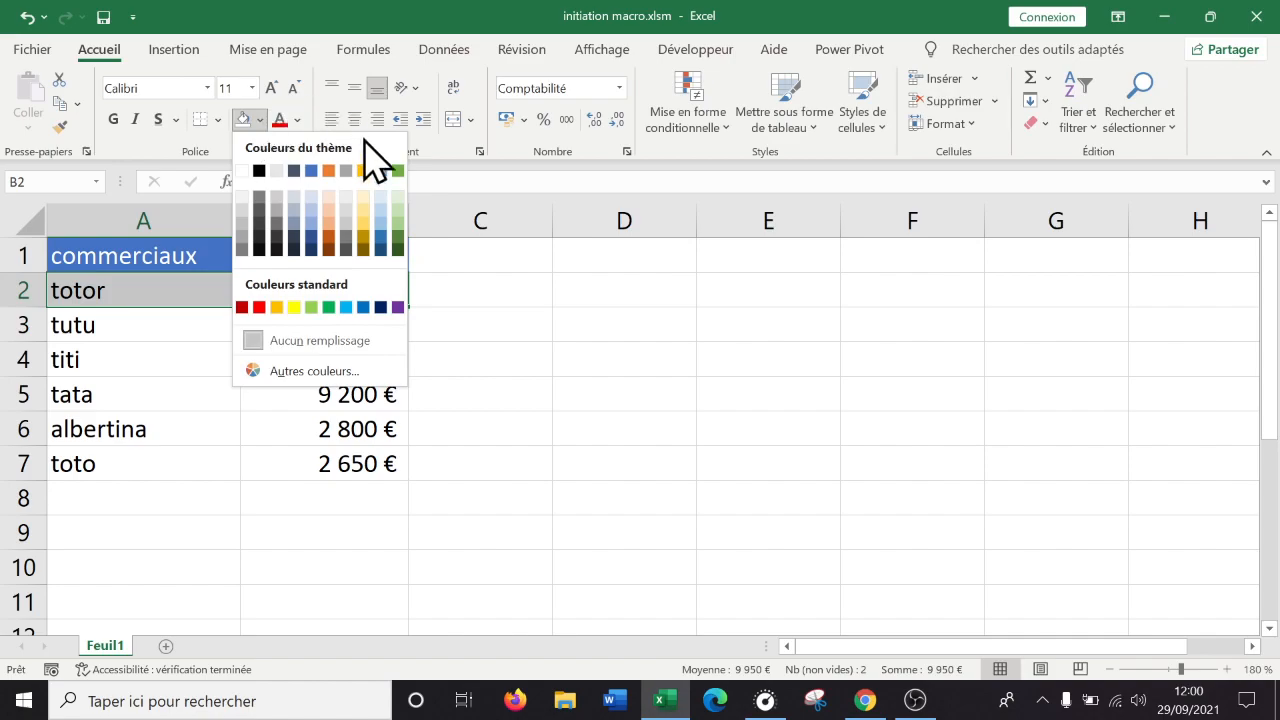
click(367, 212)
drag(137, 330, 314, 320)
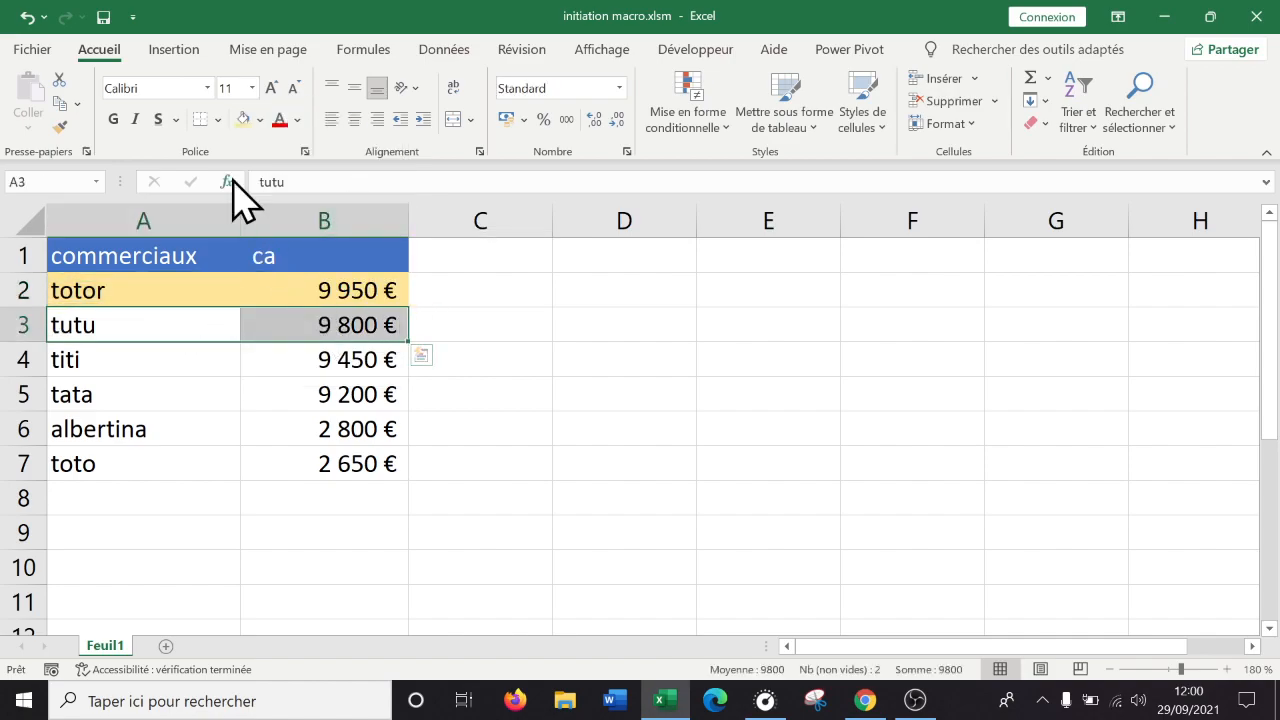
click(260, 119)
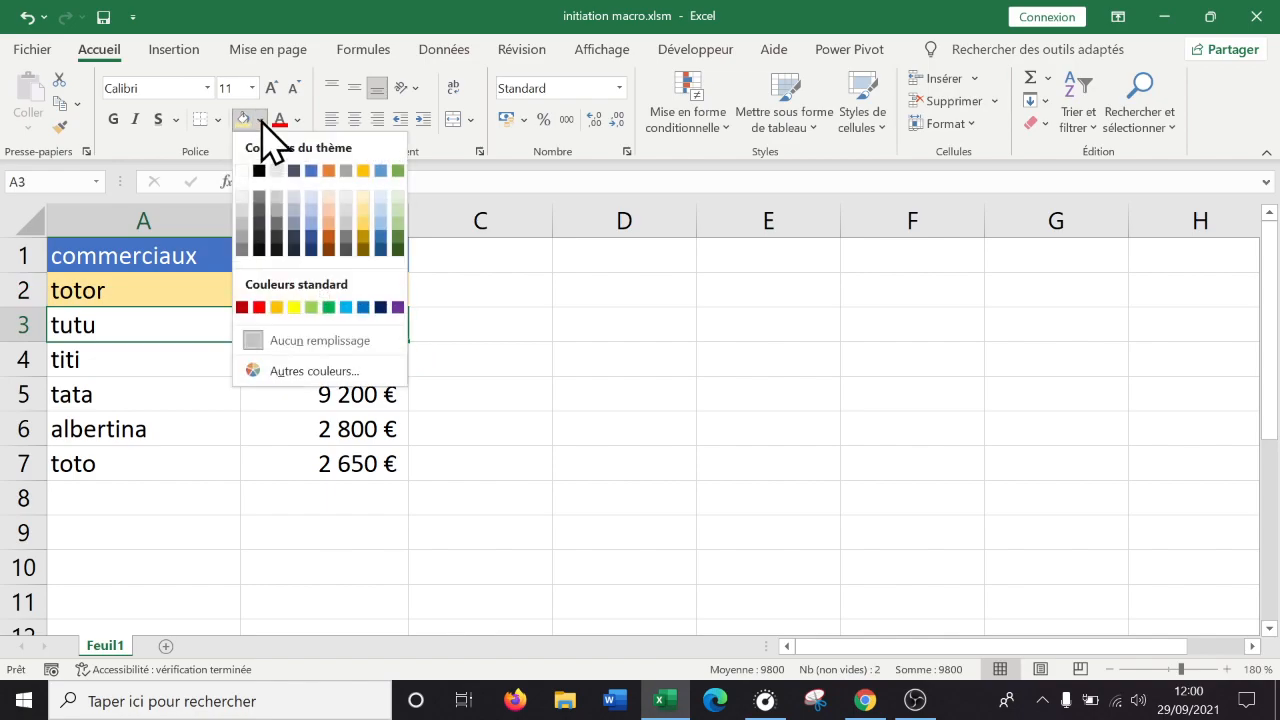
click(243, 208)
Fill cells A4:B4 with light orange.
drag(337, 363, 225, 360)
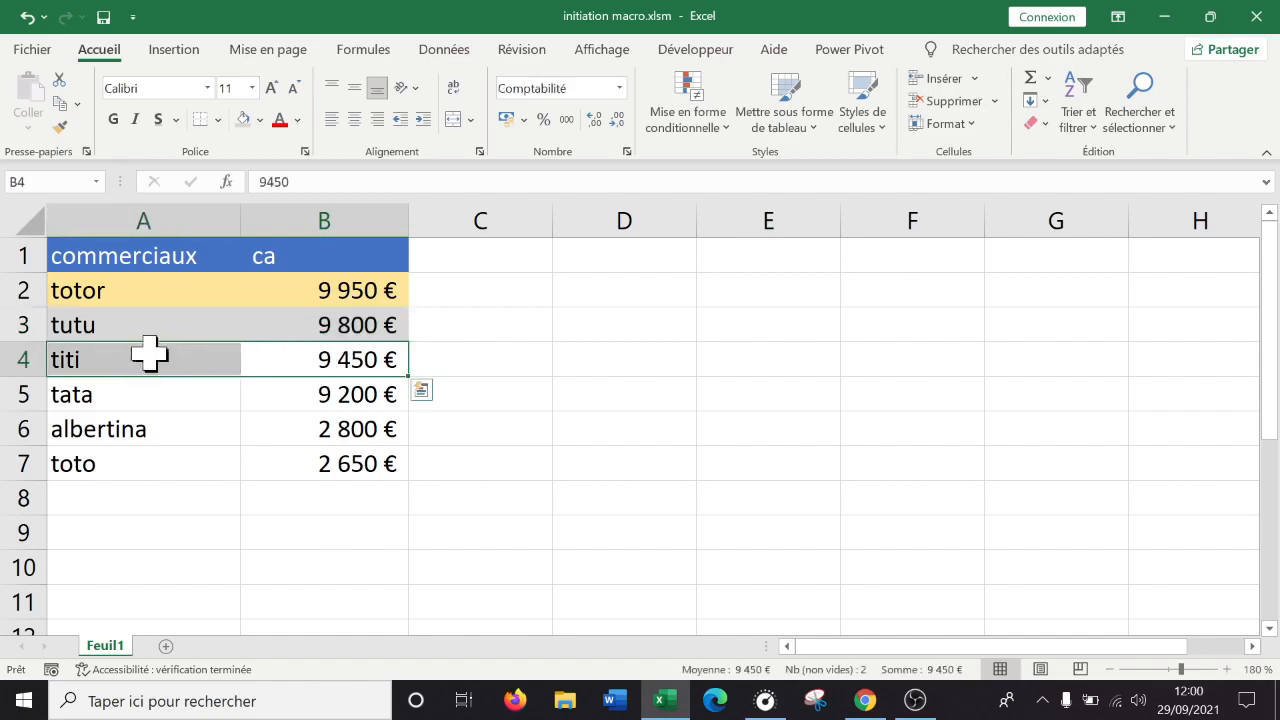
click(257, 120)
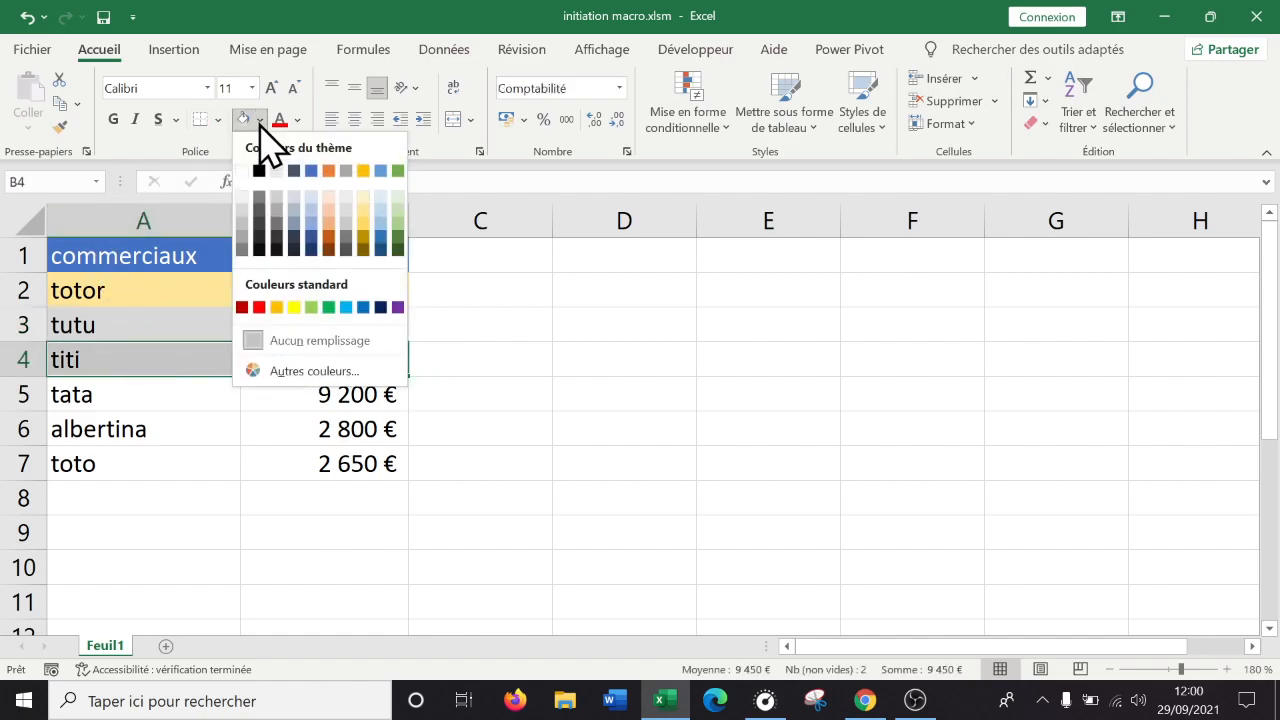
click(329, 222)
click(471, 337)
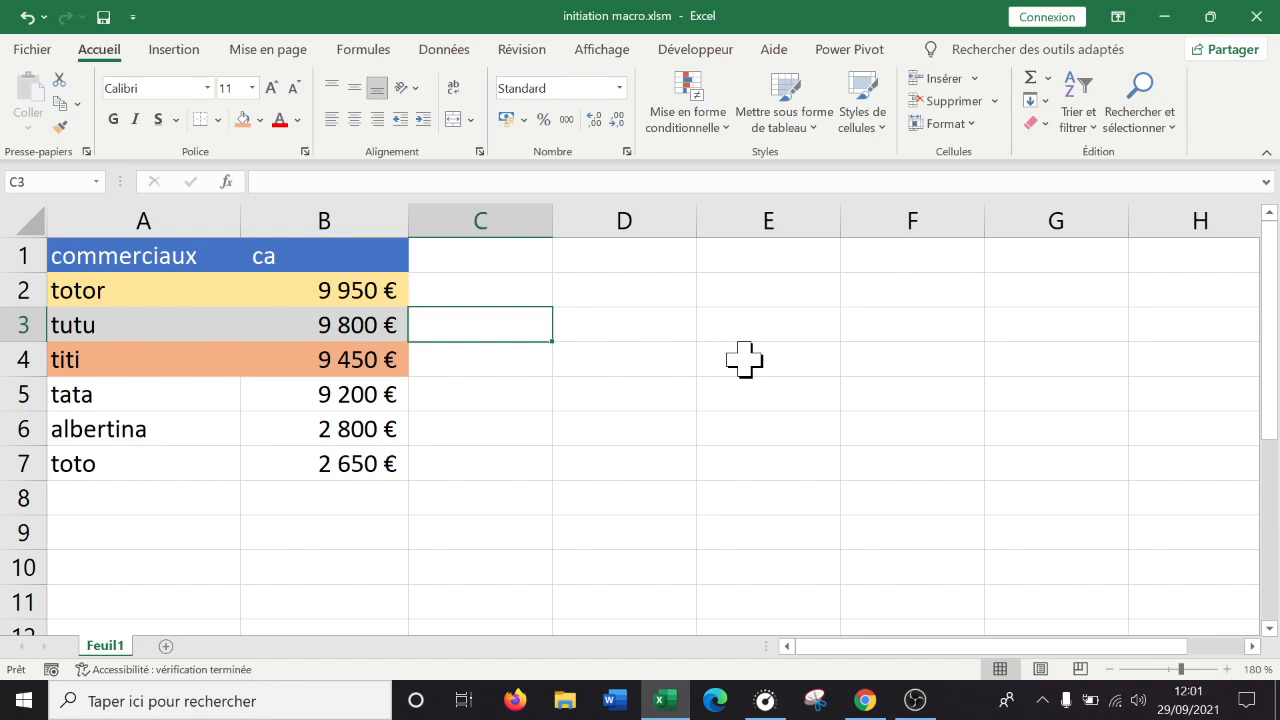
Review the sort settings for table A1:B7 and the three coloured rows A2:B4 without applying a new sort.
click(585, 388)
click(260, 358)
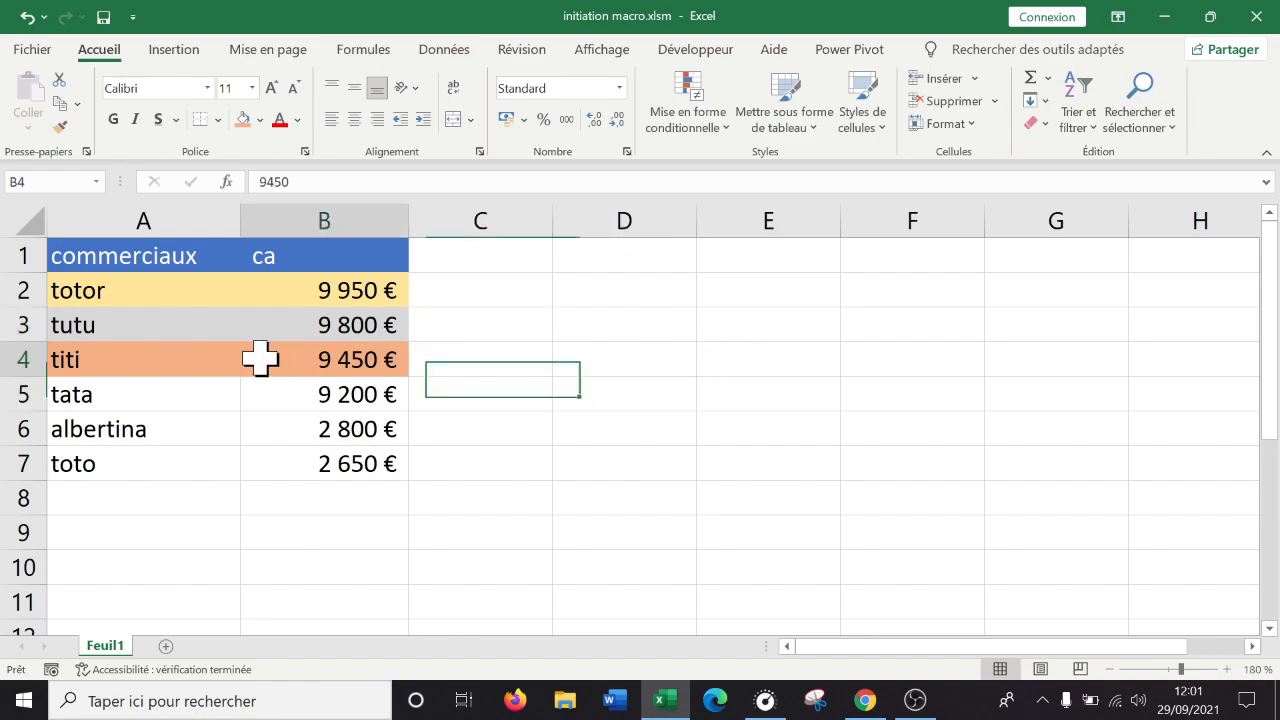
key(ctrl+a)
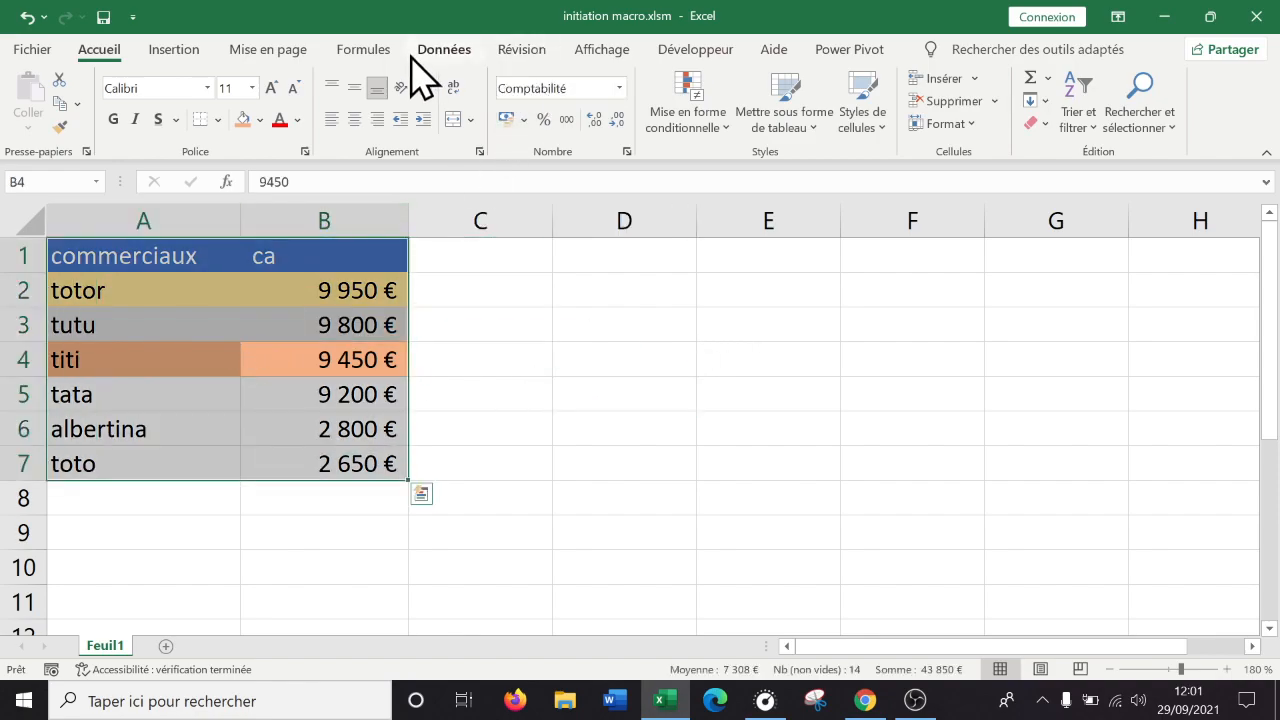
click(445, 49)
click(708, 108)
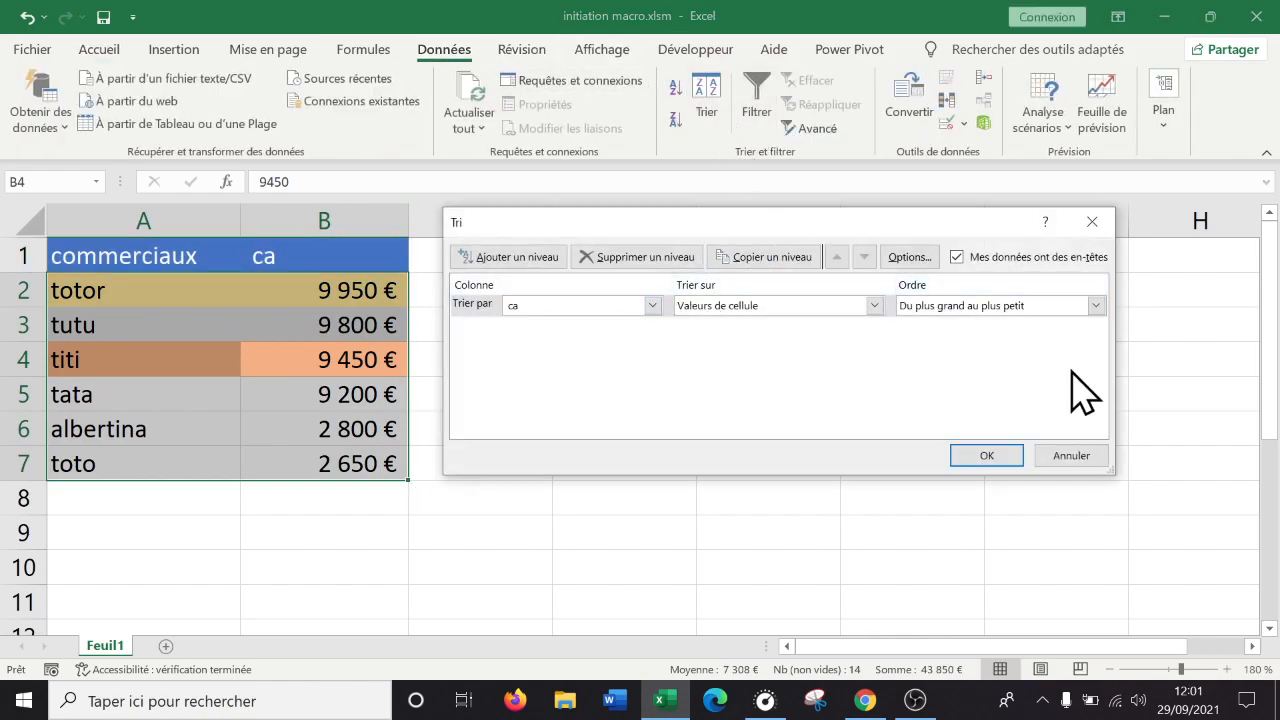
click(1079, 459)
drag(171, 289, 289, 297)
drag(162, 330, 340, 322)
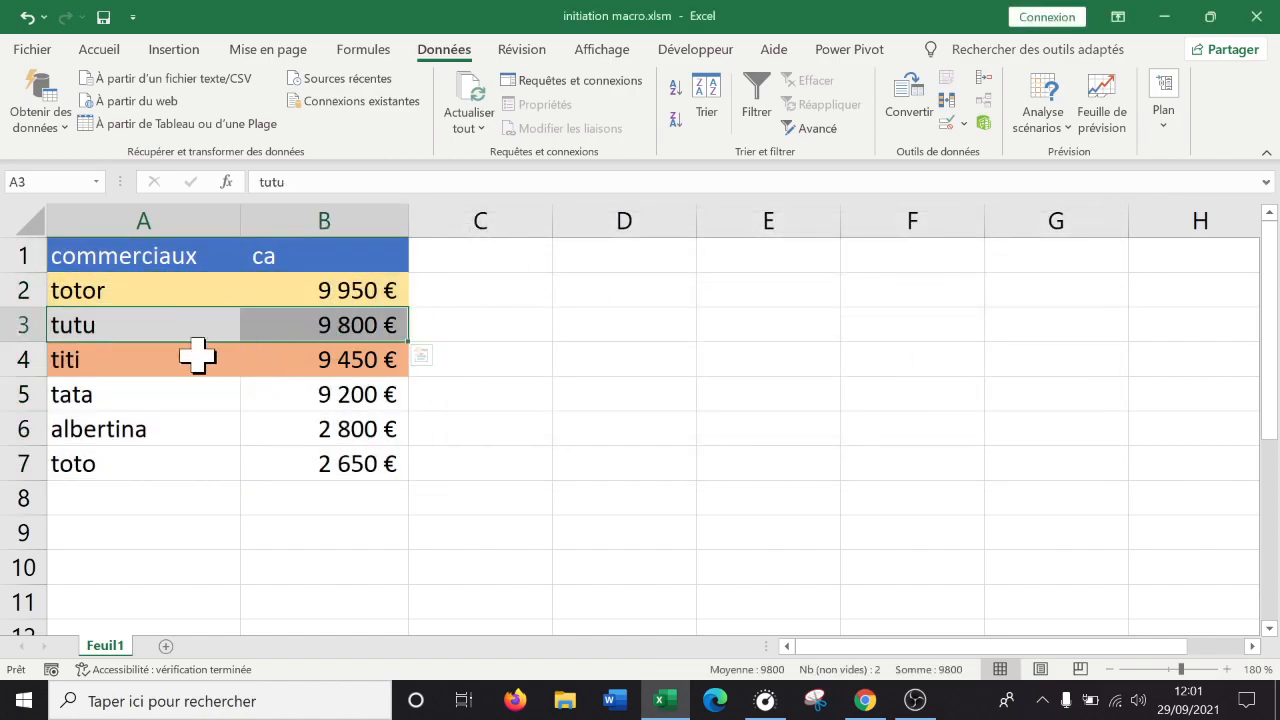
drag(194, 354, 366, 323)
click(357, 350)
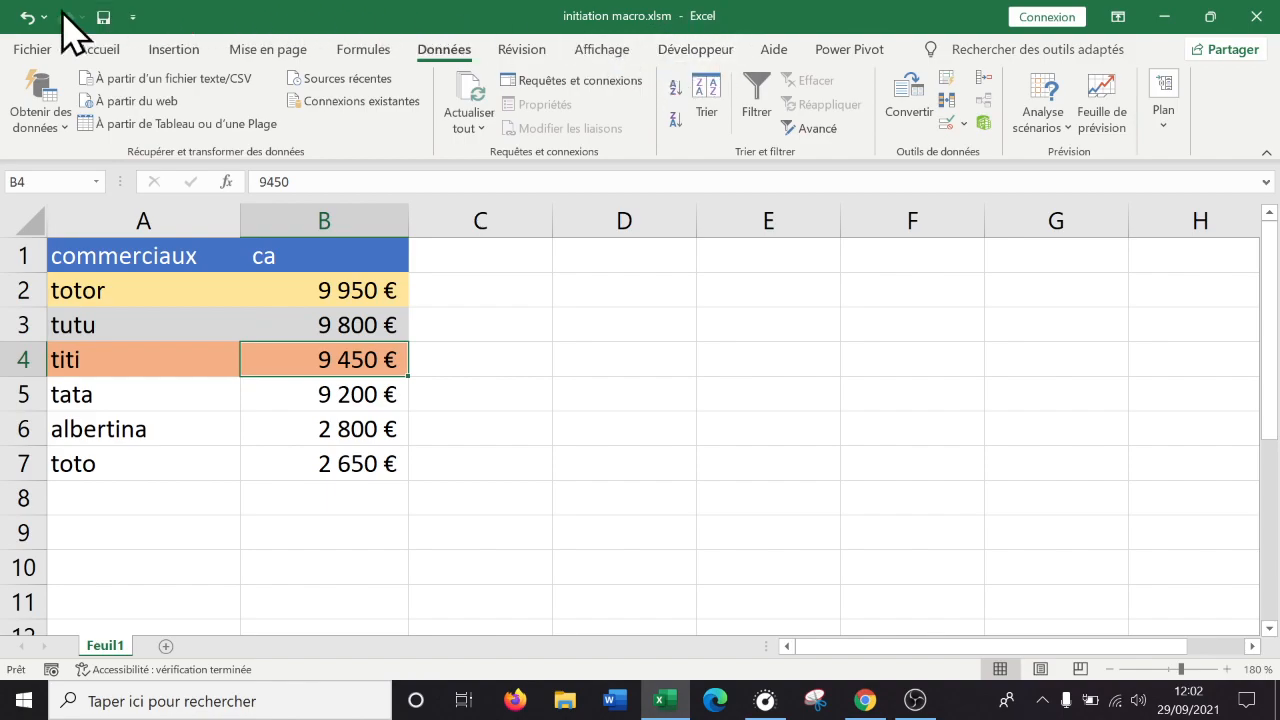
Check in the ribbon customization options that Développeur is enabled, accept the options and display the developer commands.
click(34, 50)
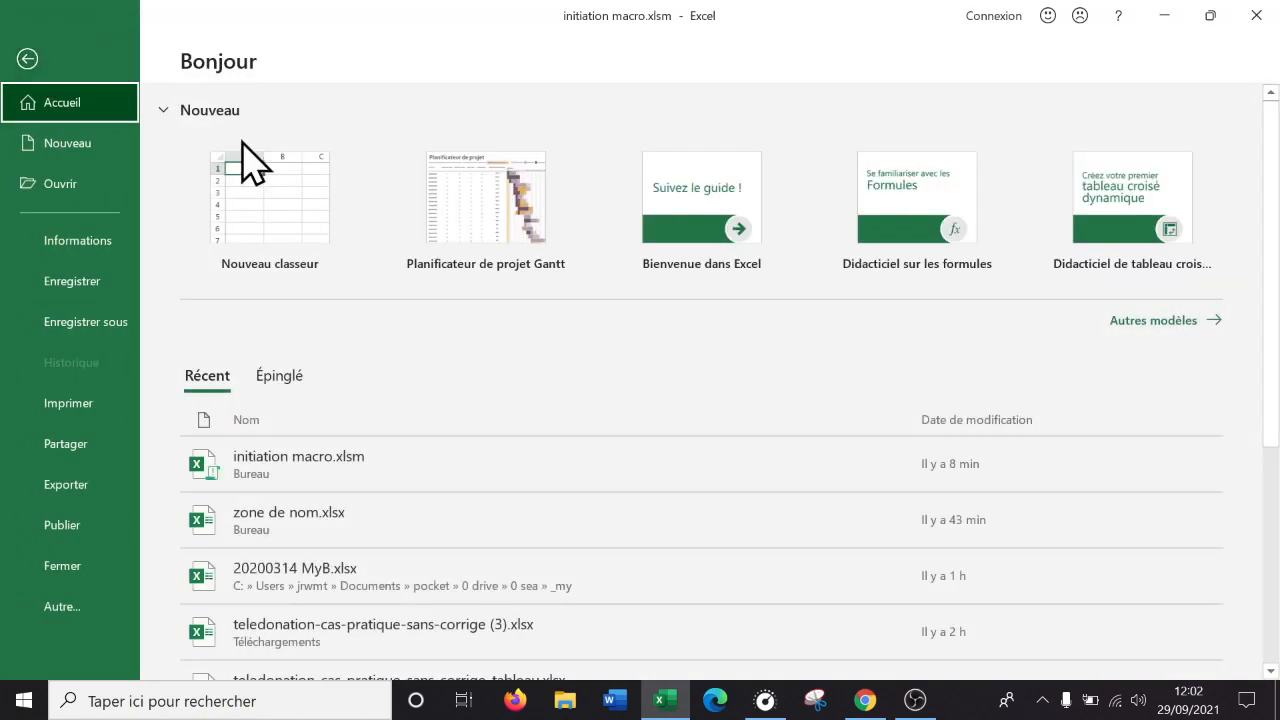
click(60, 612)
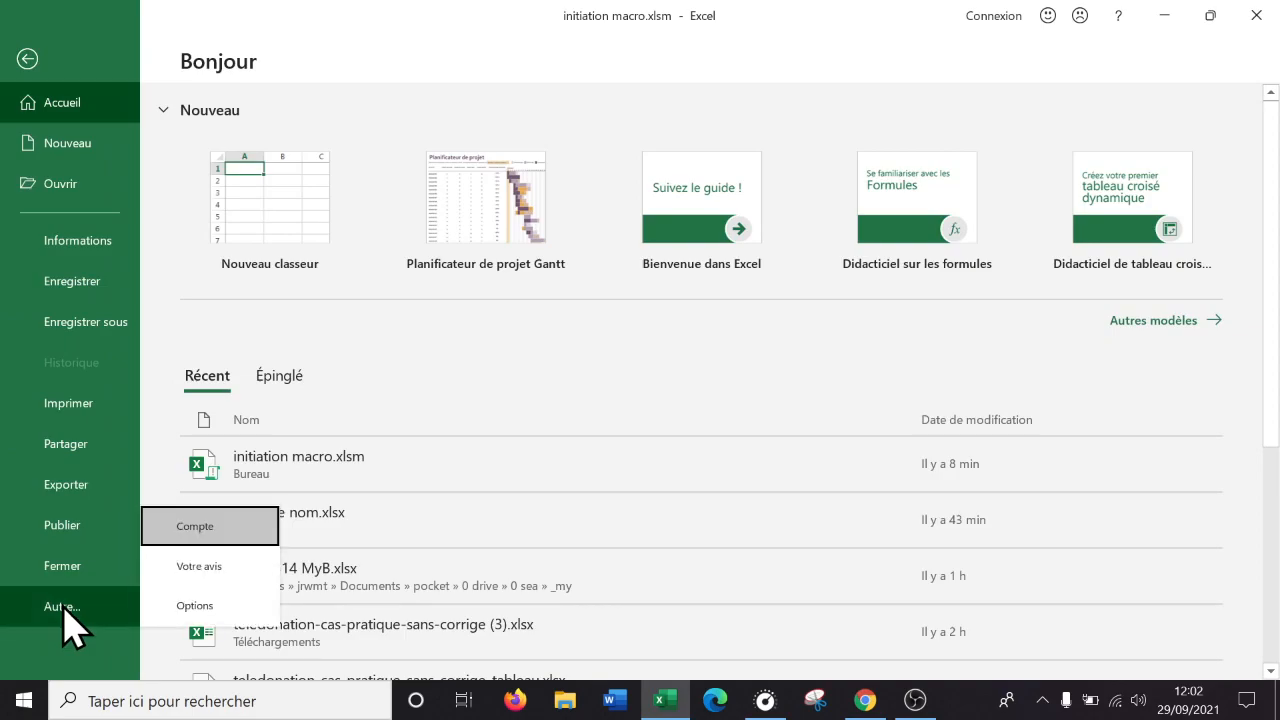
click(181, 601)
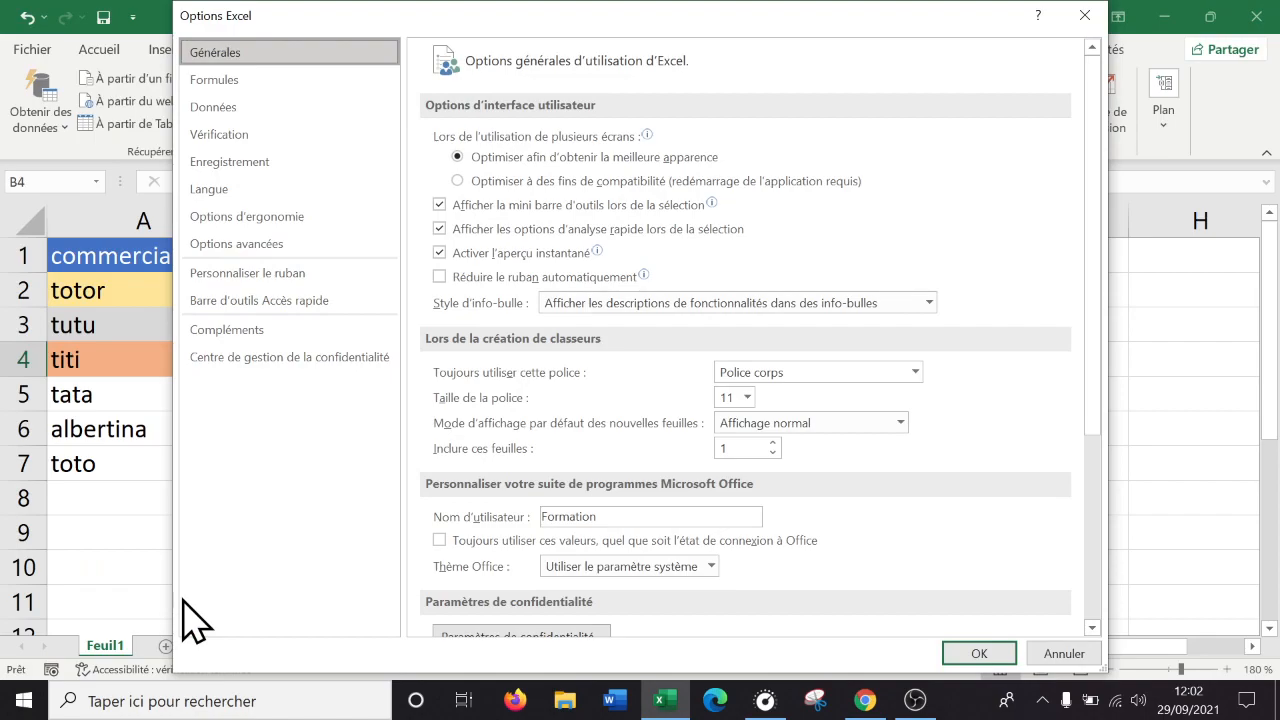
click(306, 277)
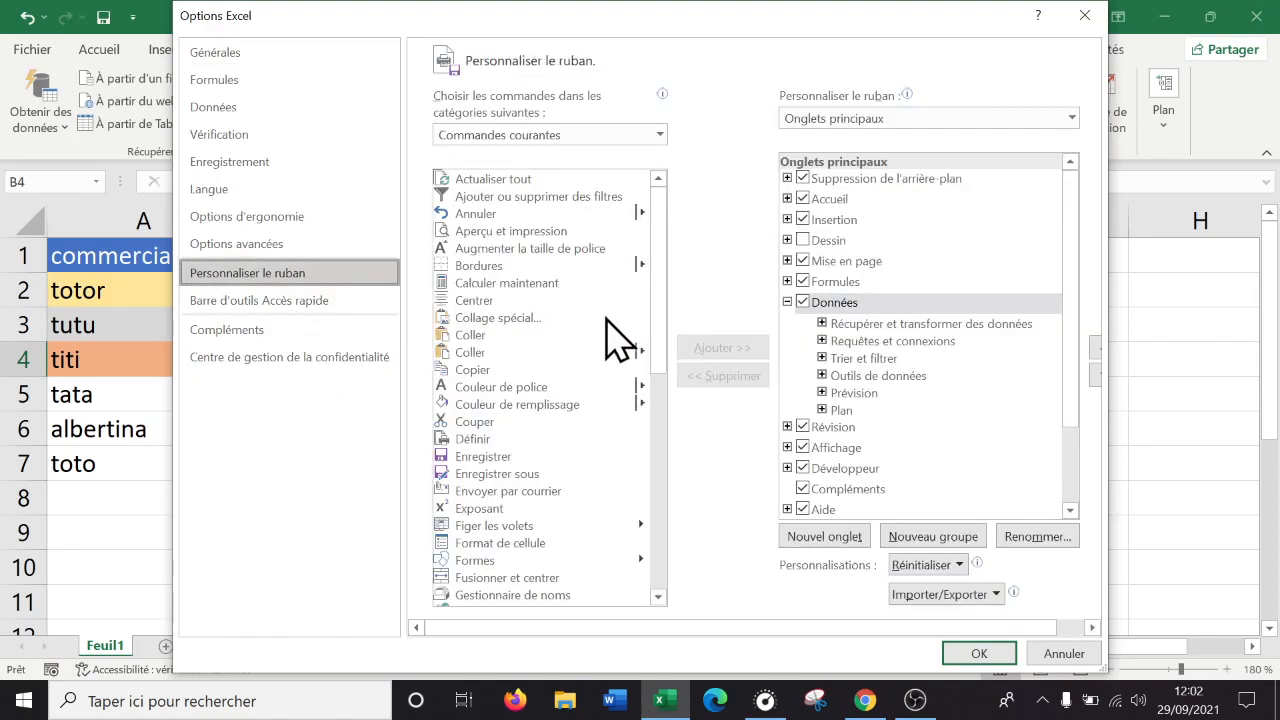
scroll(655, 343, down, 2)
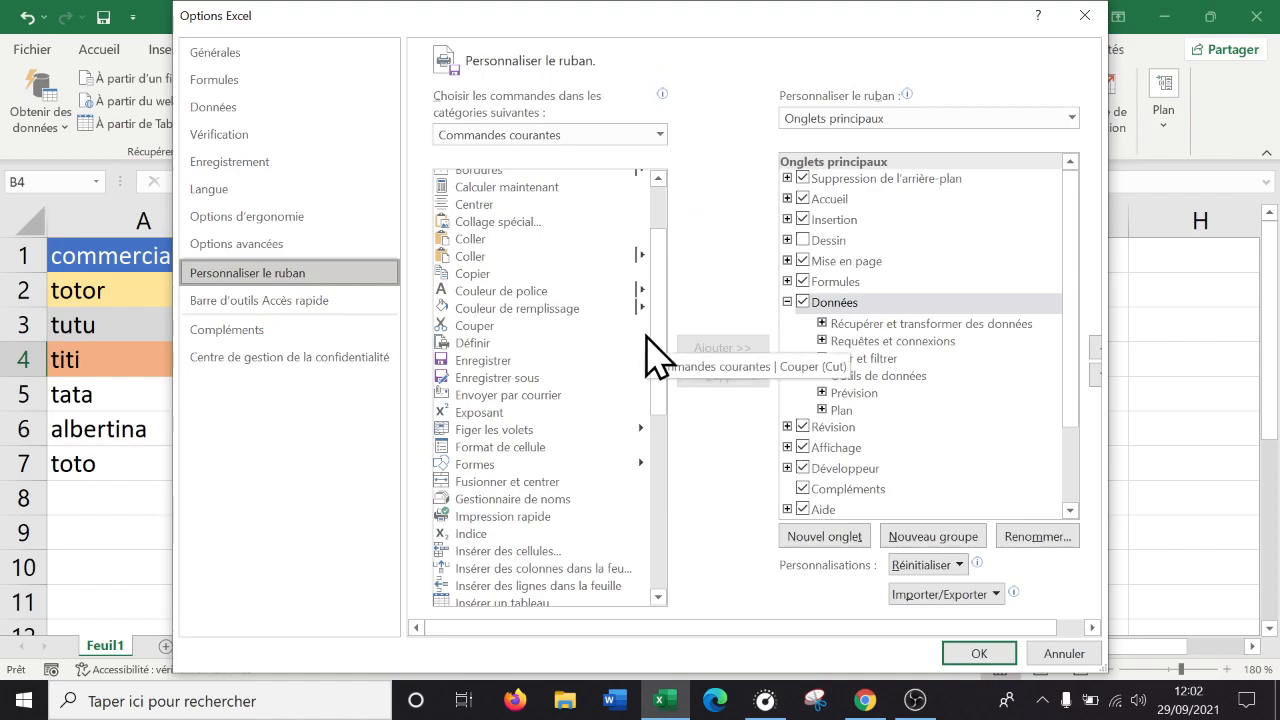
scroll(940, 352, down, 2)
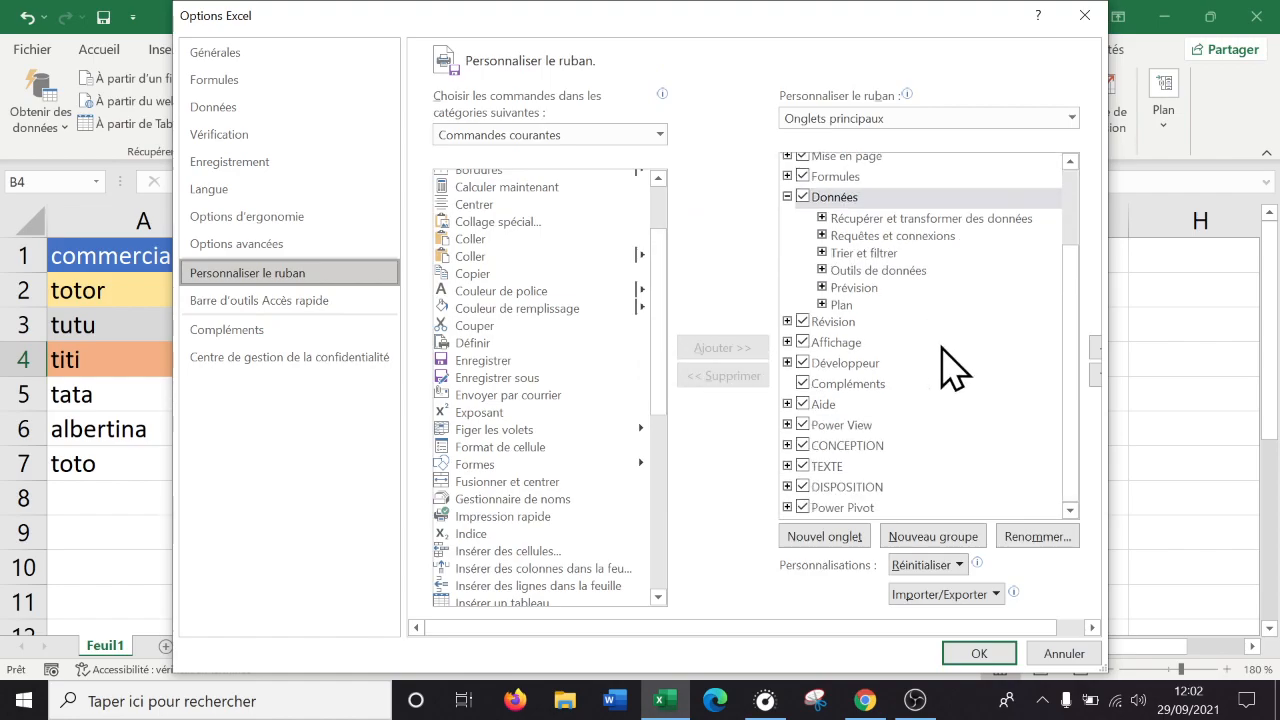
scroll(952, 370, up, 1)
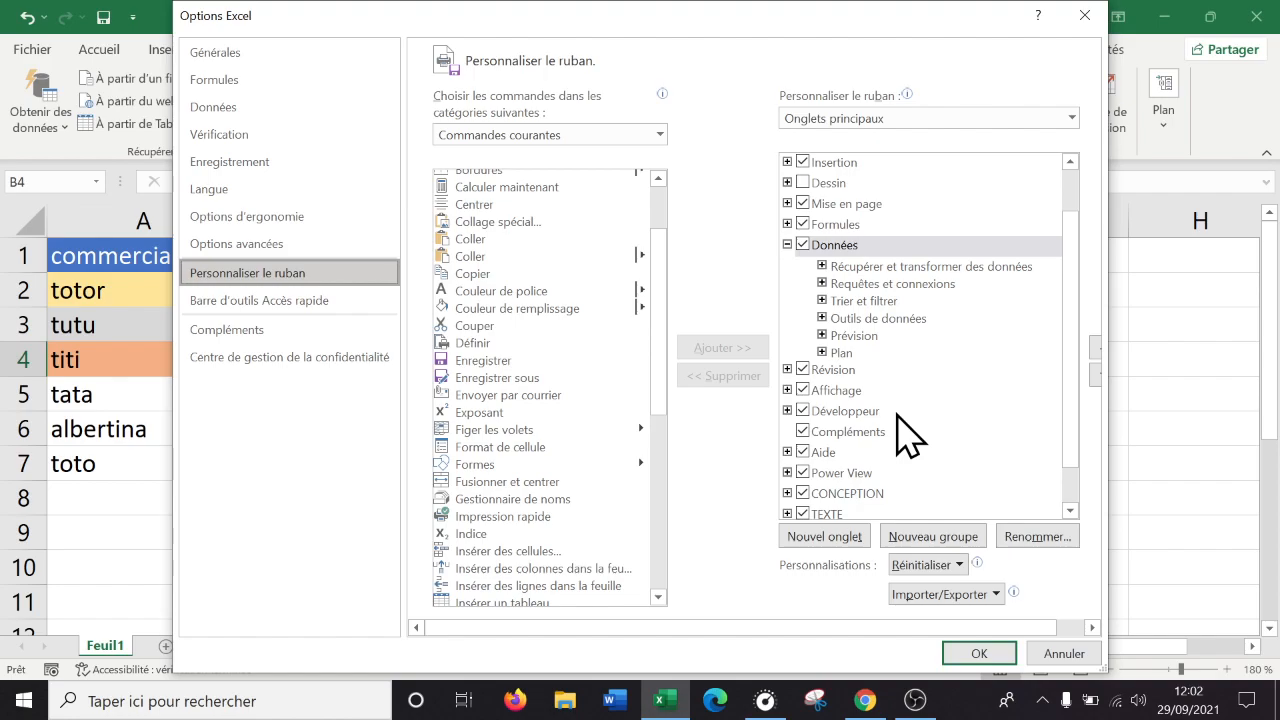
click(979, 658)
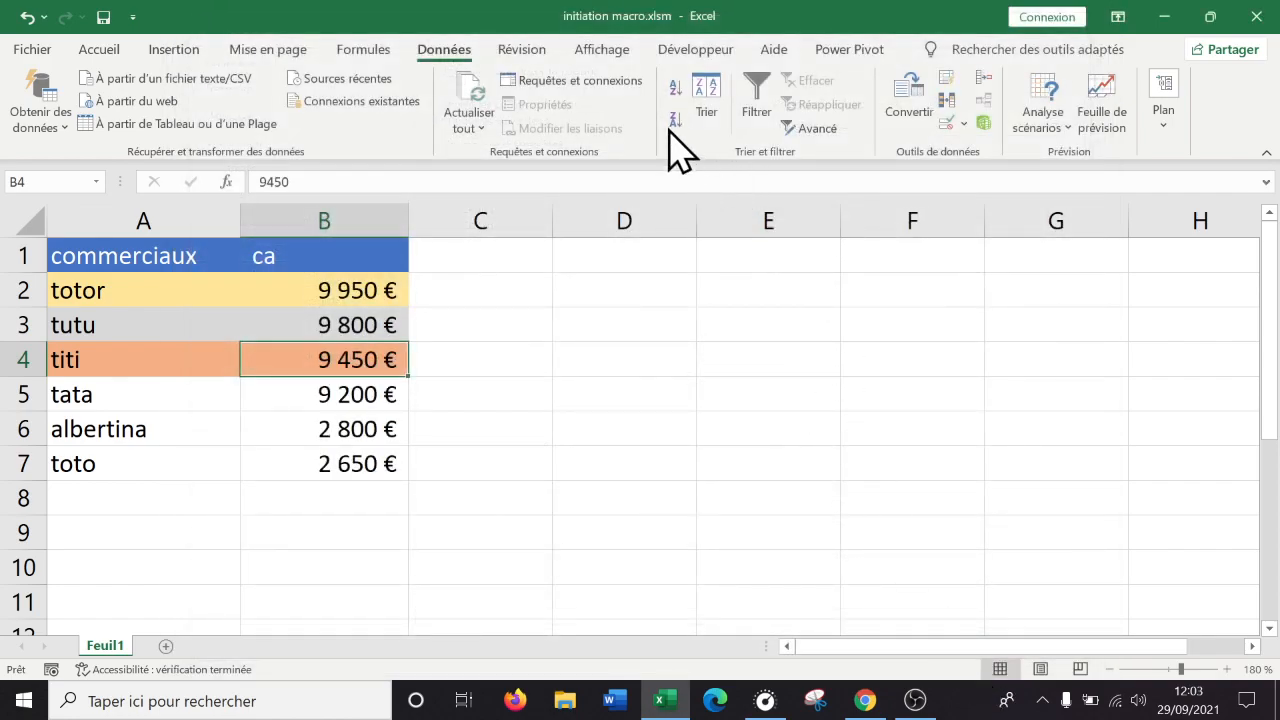
click(700, 52)
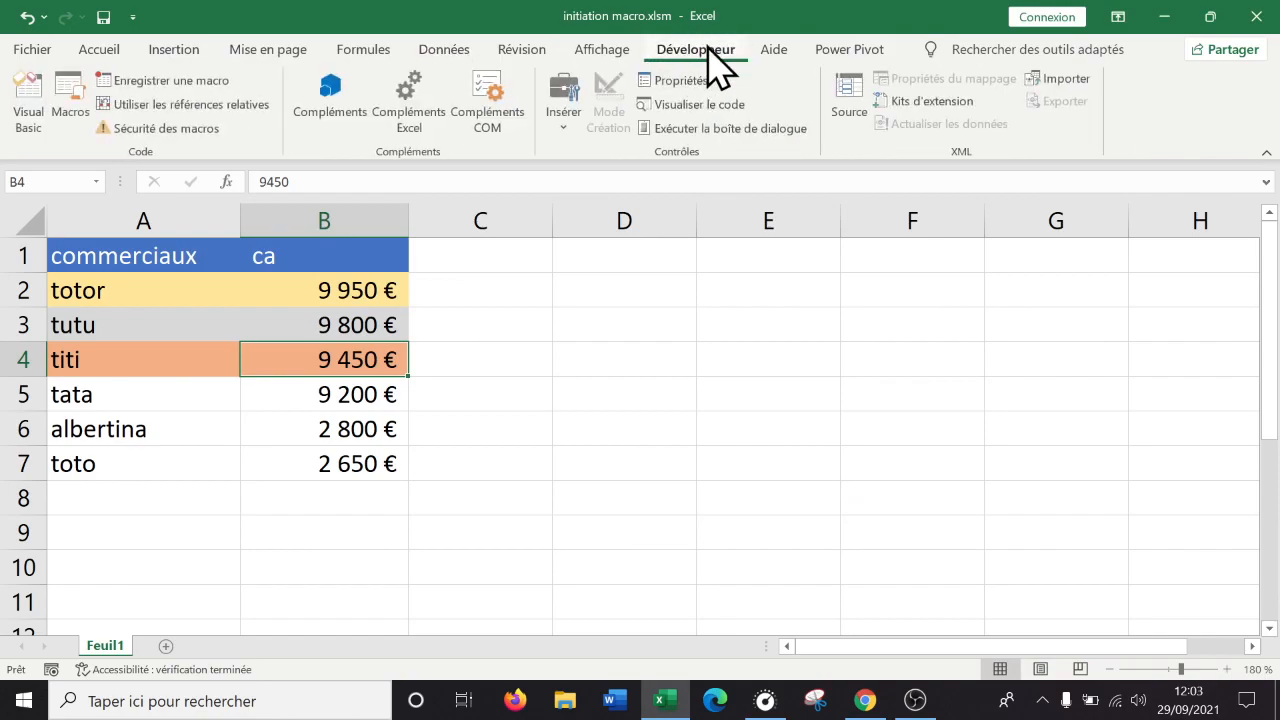
Set the ca value in B6 to 16000.
click(523, 397)
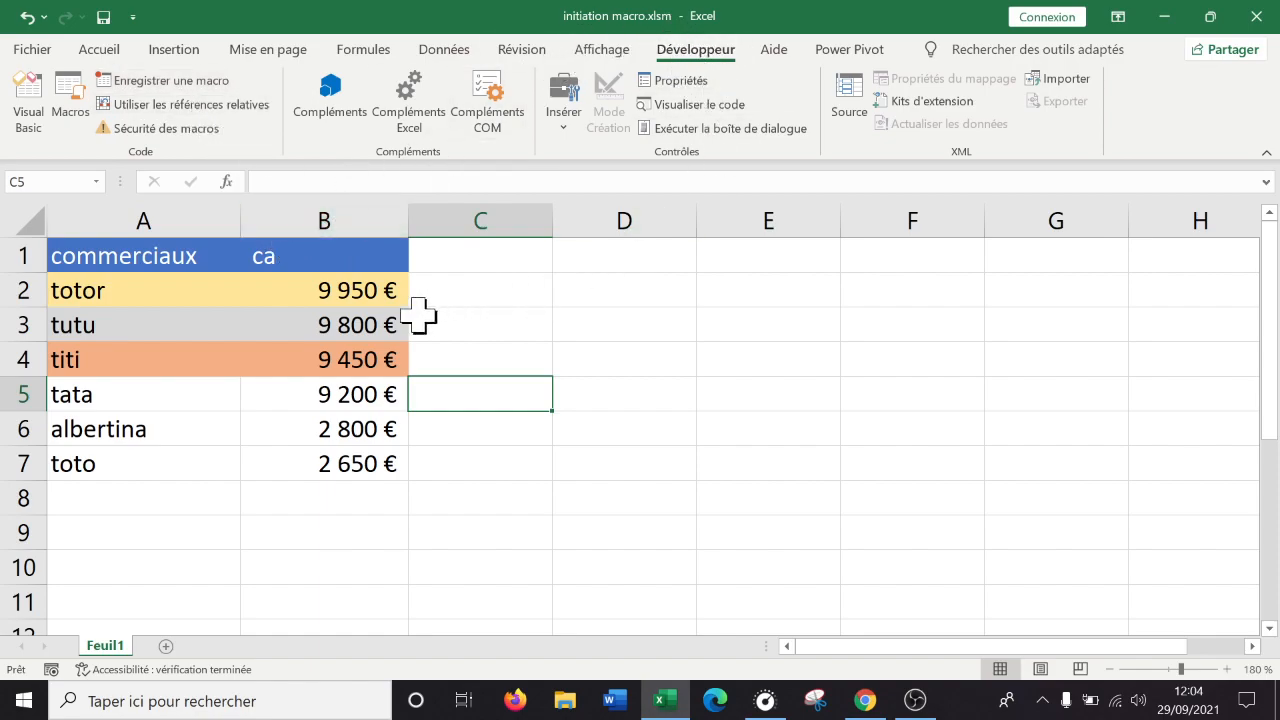
click(346, 323)
click(360, 404)
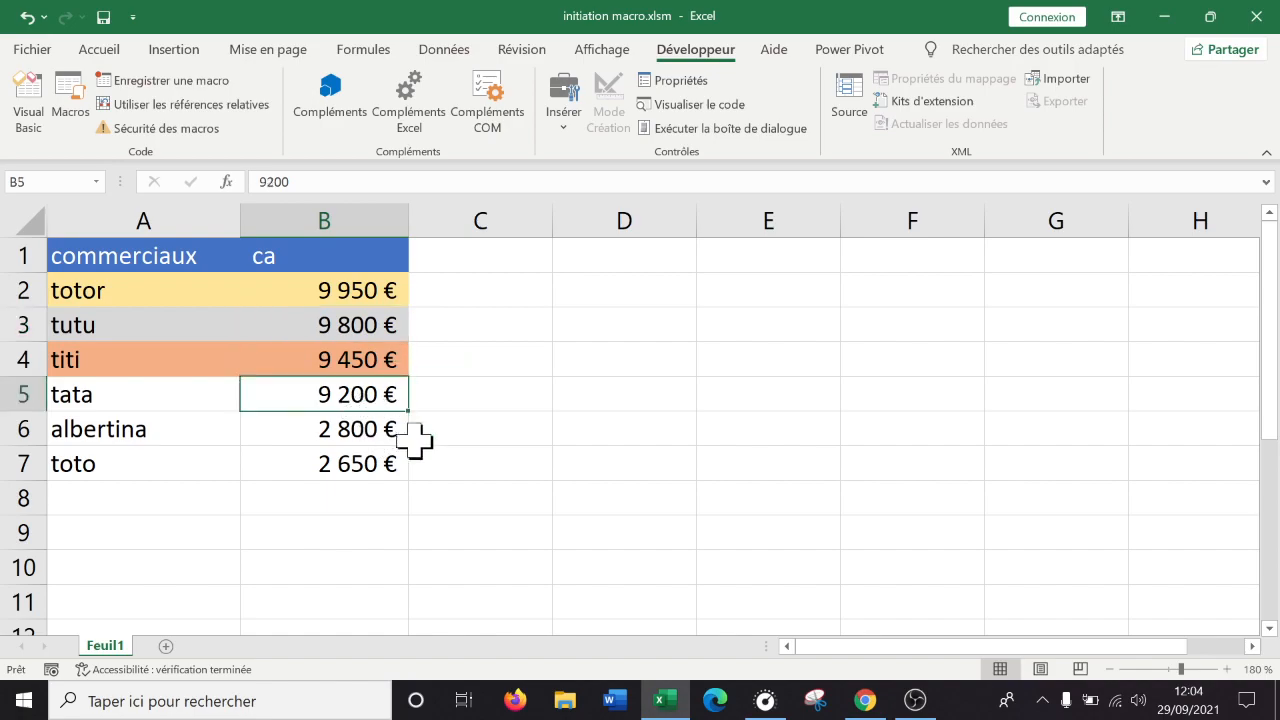
click(342, 430)
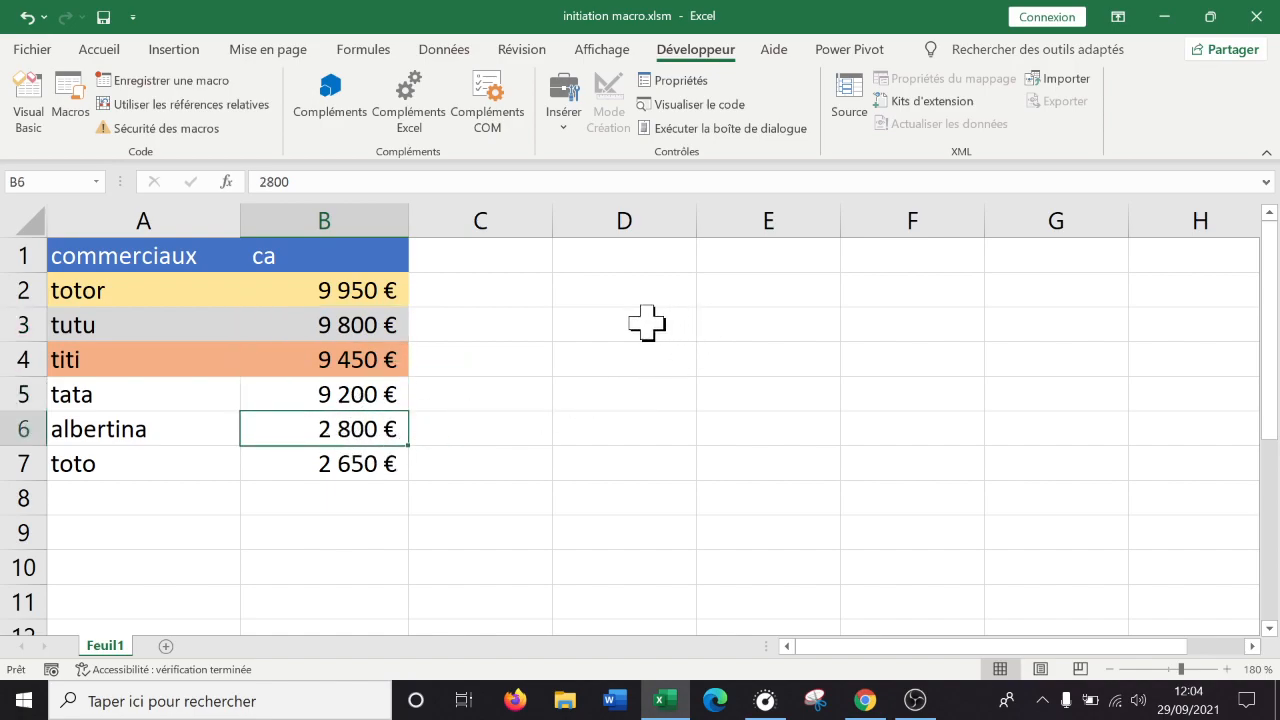
text(16000)
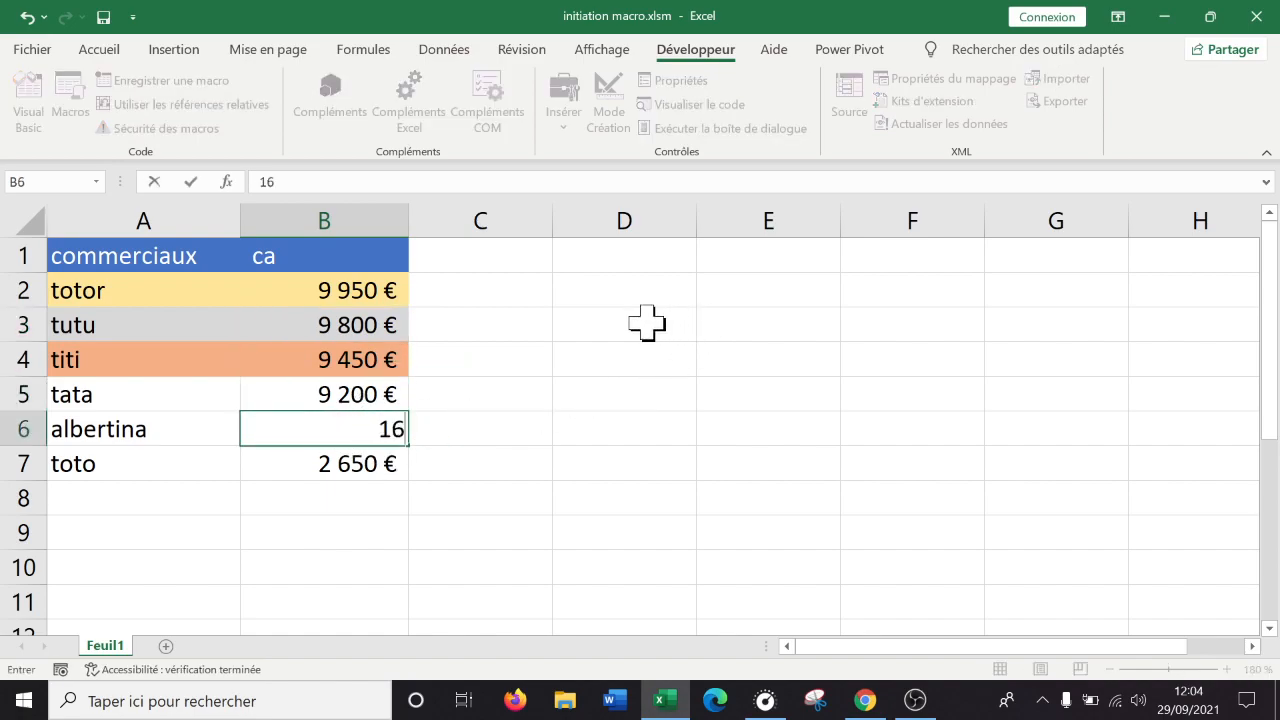
key(Up)
Set the ca value in B4 to 9250.
key(Up)
key(Up)
key(Down)
key(F2)
key(BackSpace)
key(BackSpace)
key(BackSpace)
text(250)
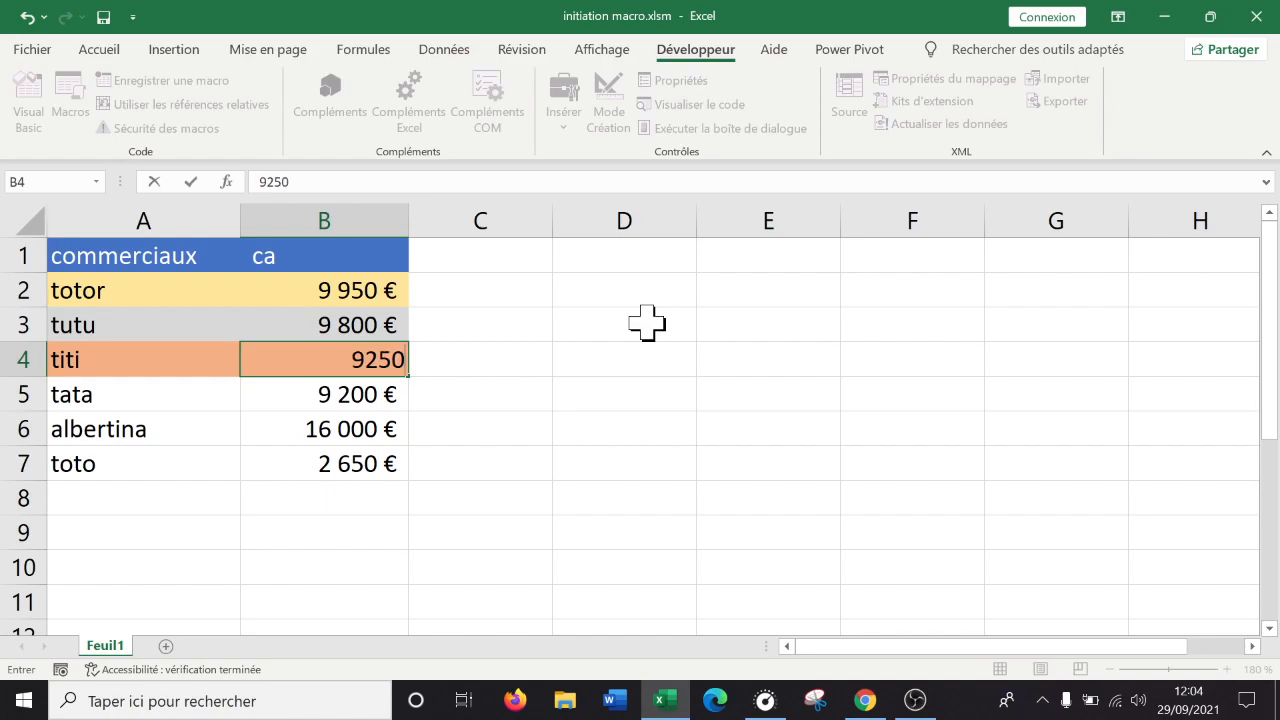
key(Up)
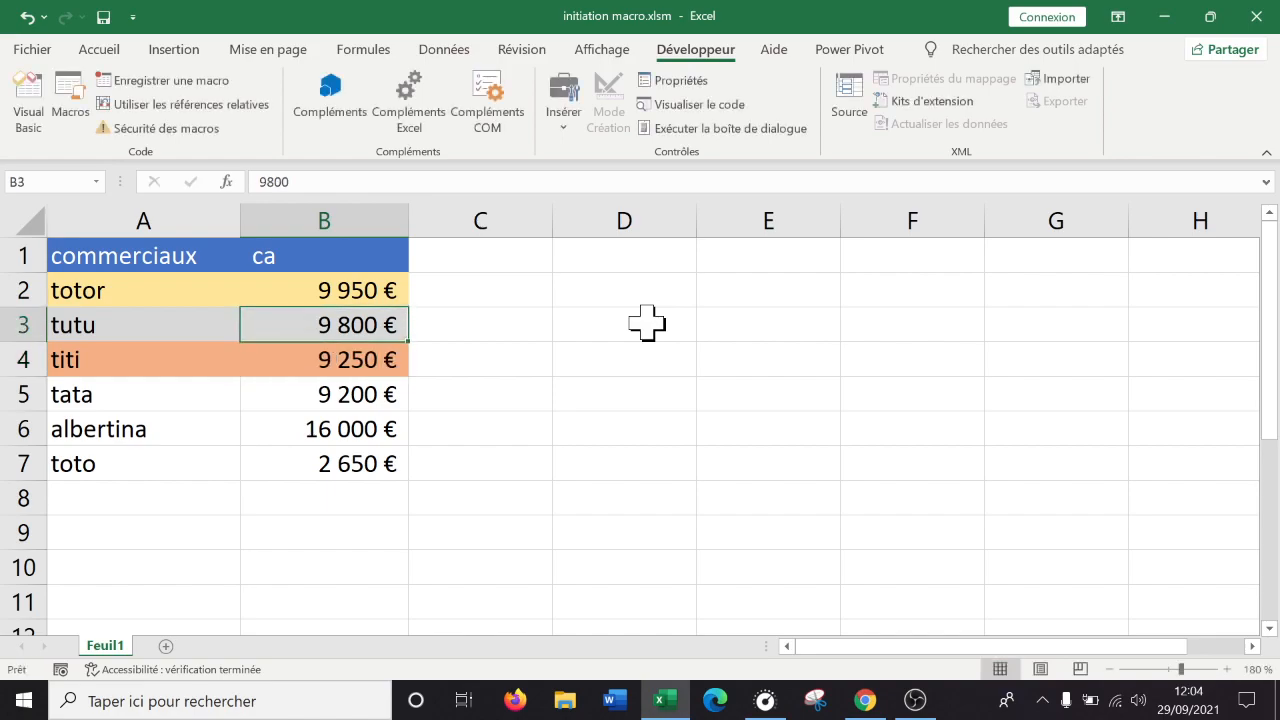
Set the ca value in B3 to 7200 and the one in B2 to 3600.
text(7200)
key(Up)
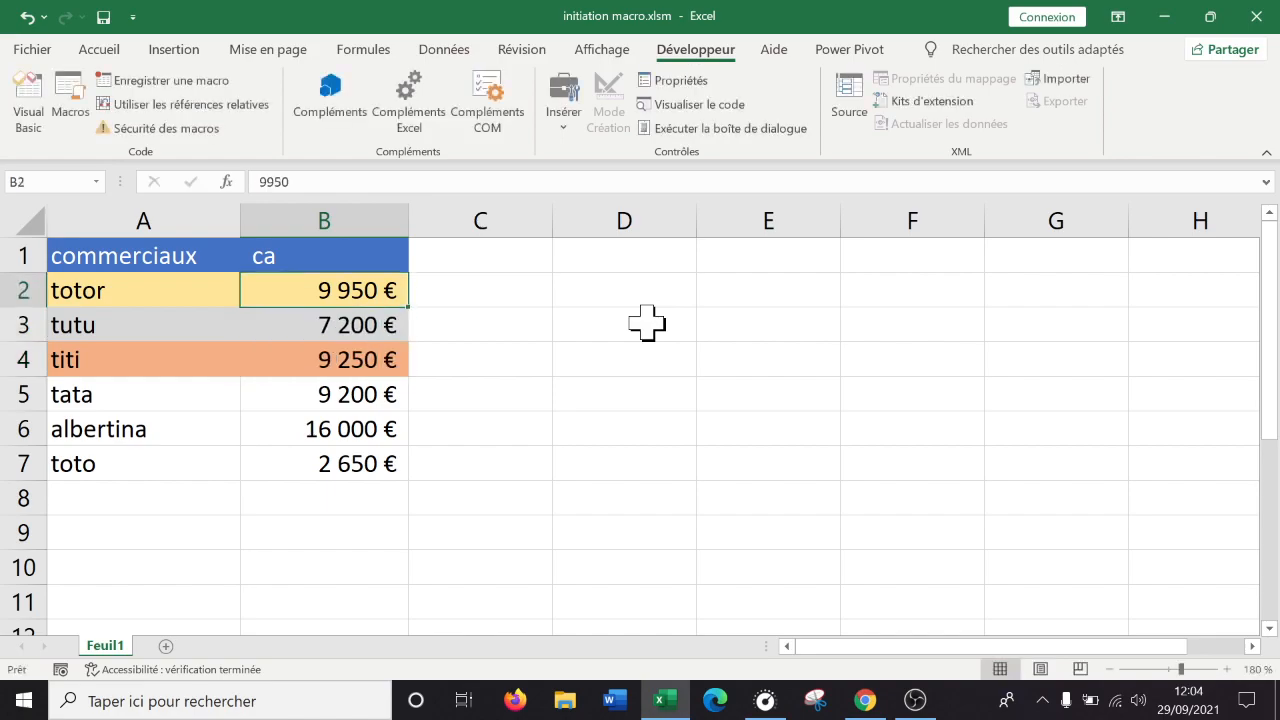
text(36000)
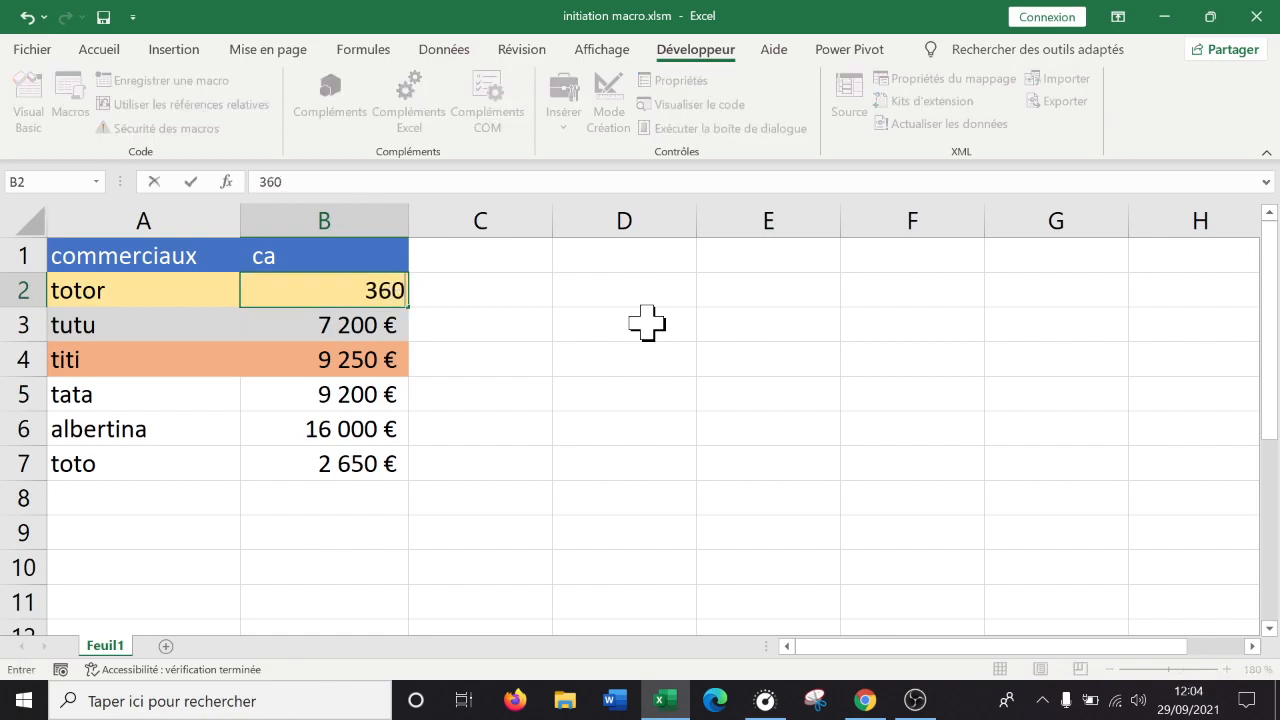
key(BackSpace)
key(Return)
key(Up)
key(Down)
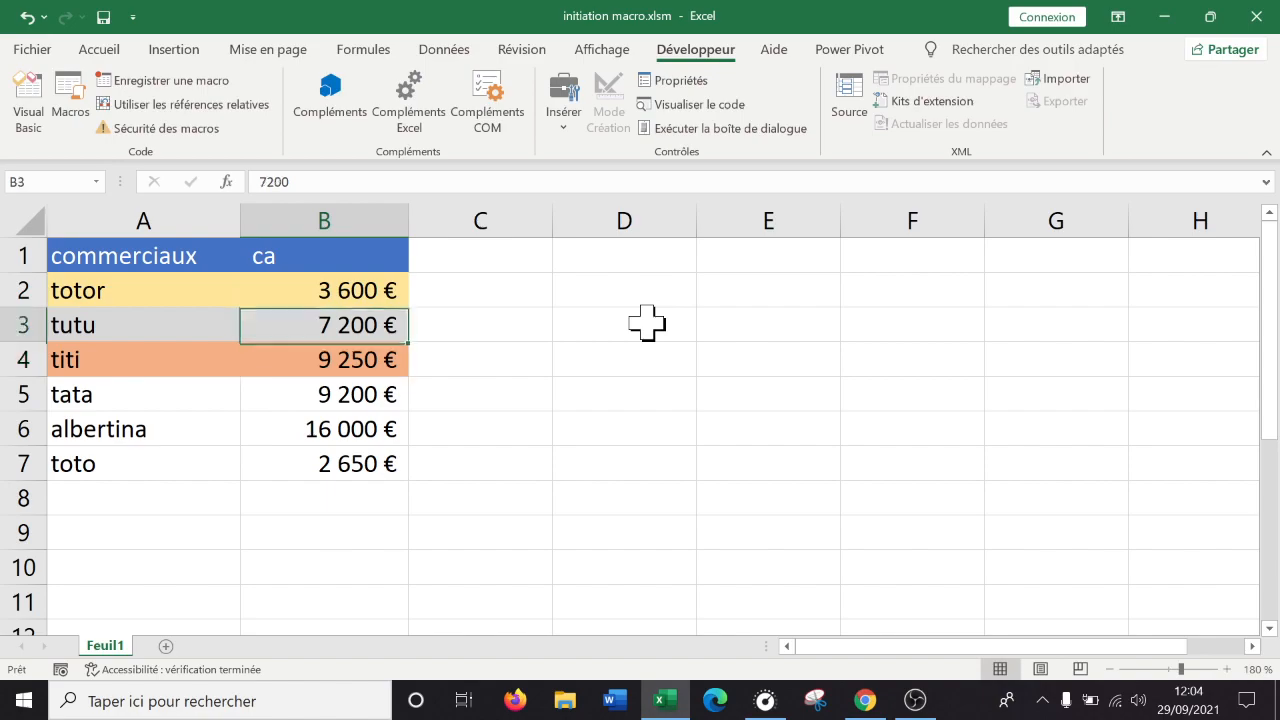
key(Up)
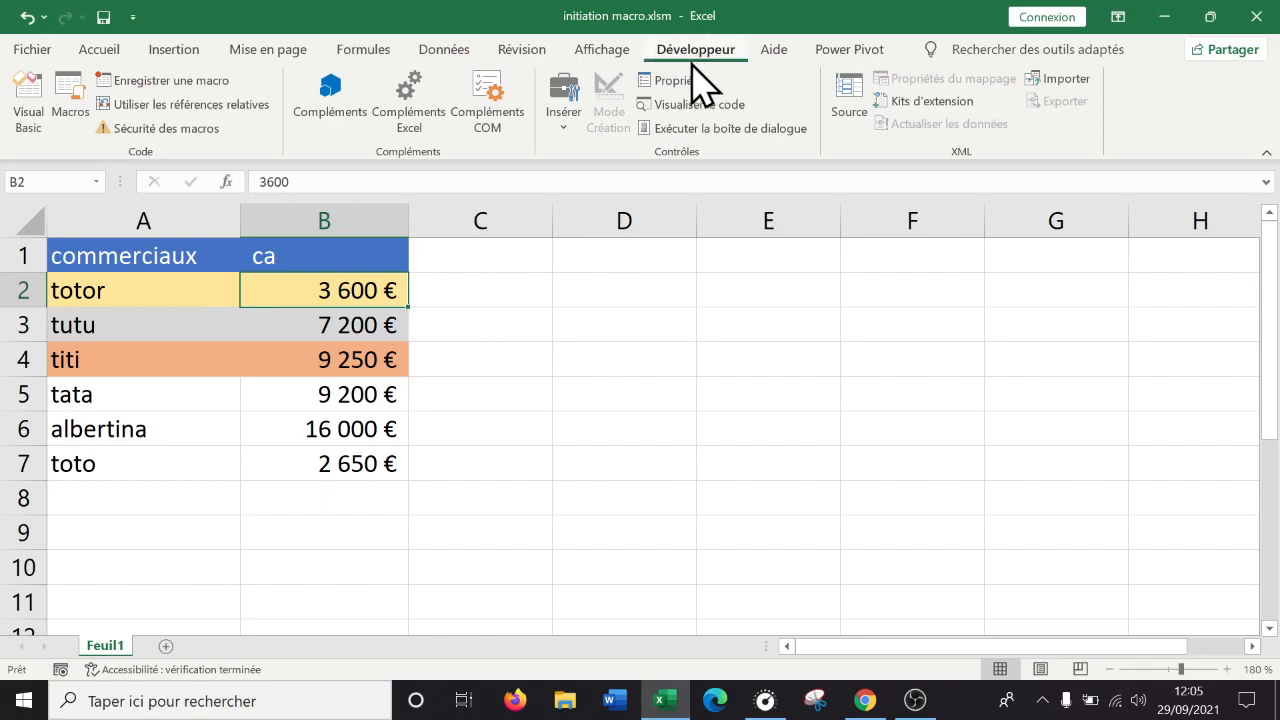
Start recording a macro with a name beginning "classementcommerc", stored in "Ce classeur" without a shortcut key.
click(160, 81)
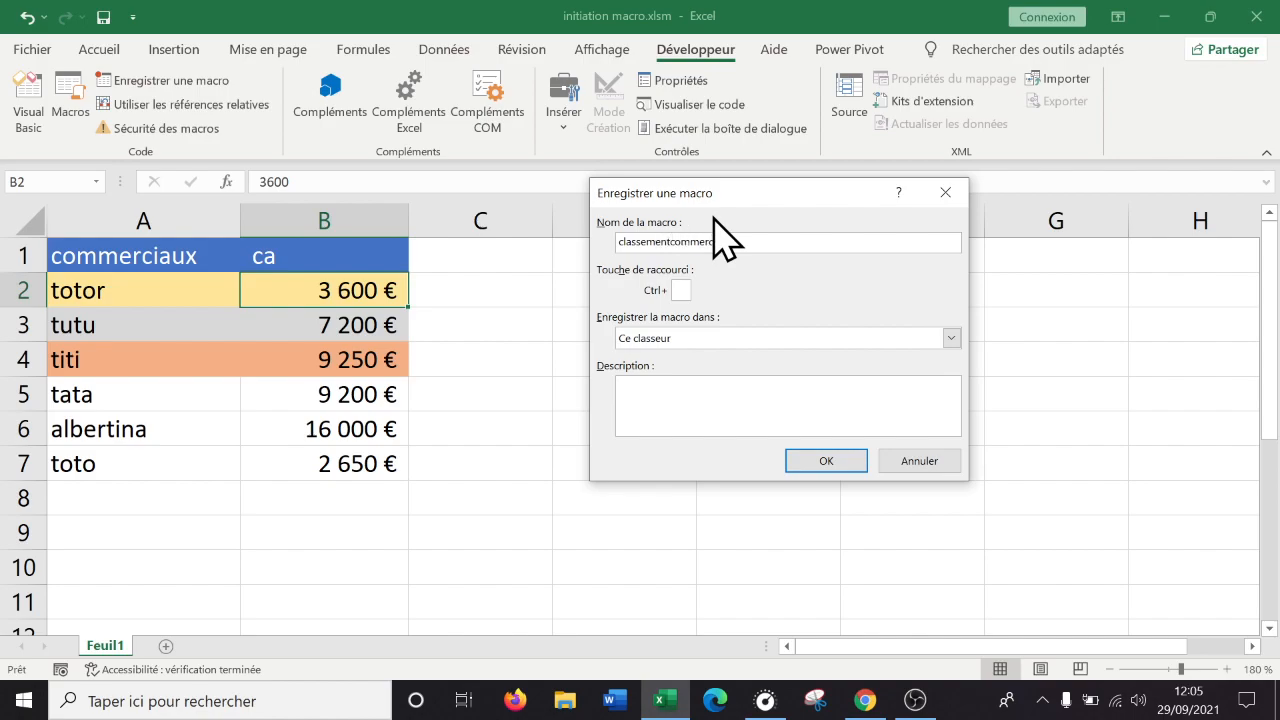
text(iua)
click(672, 242)
click(816, 462)
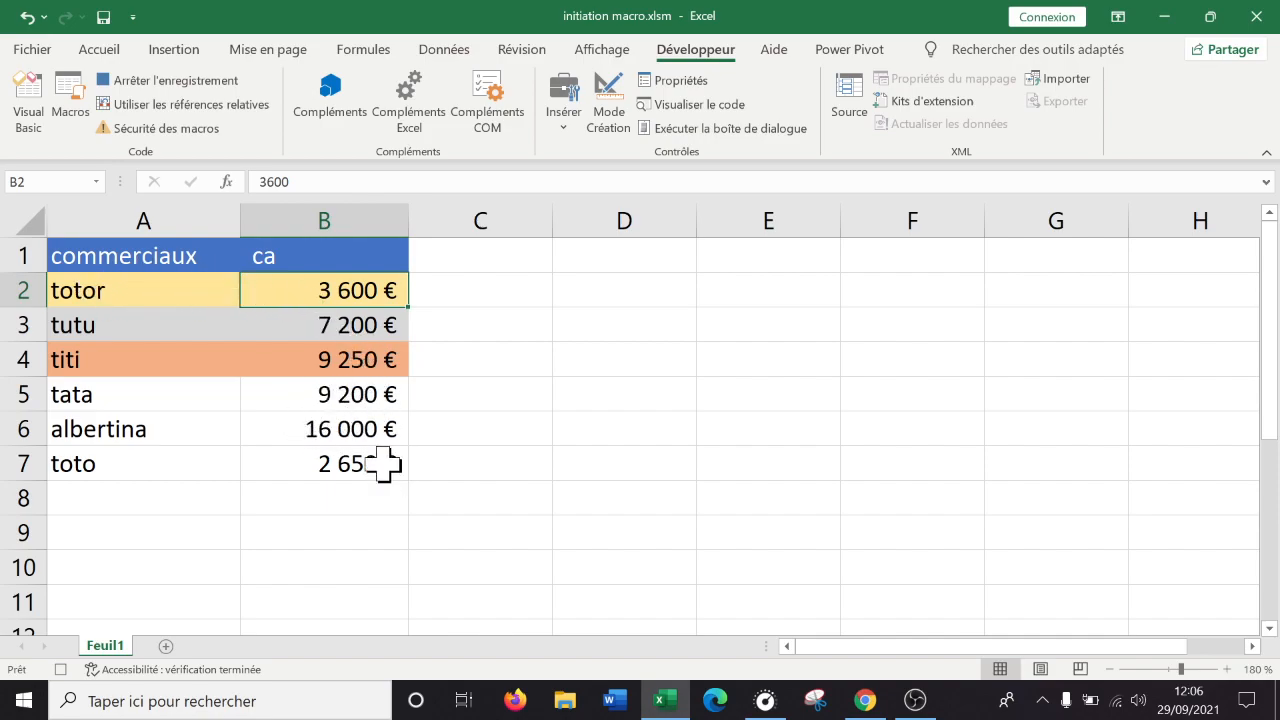
drag(380, 357, 146, 291)
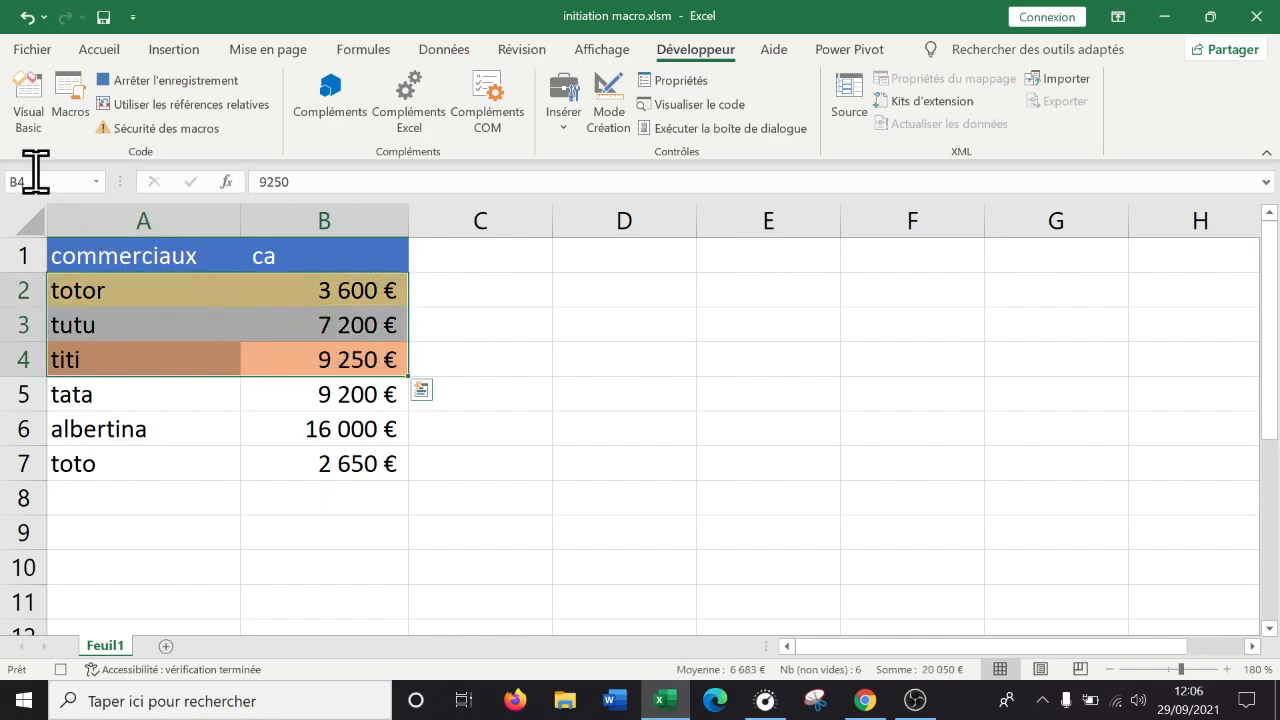
click(100, 52)
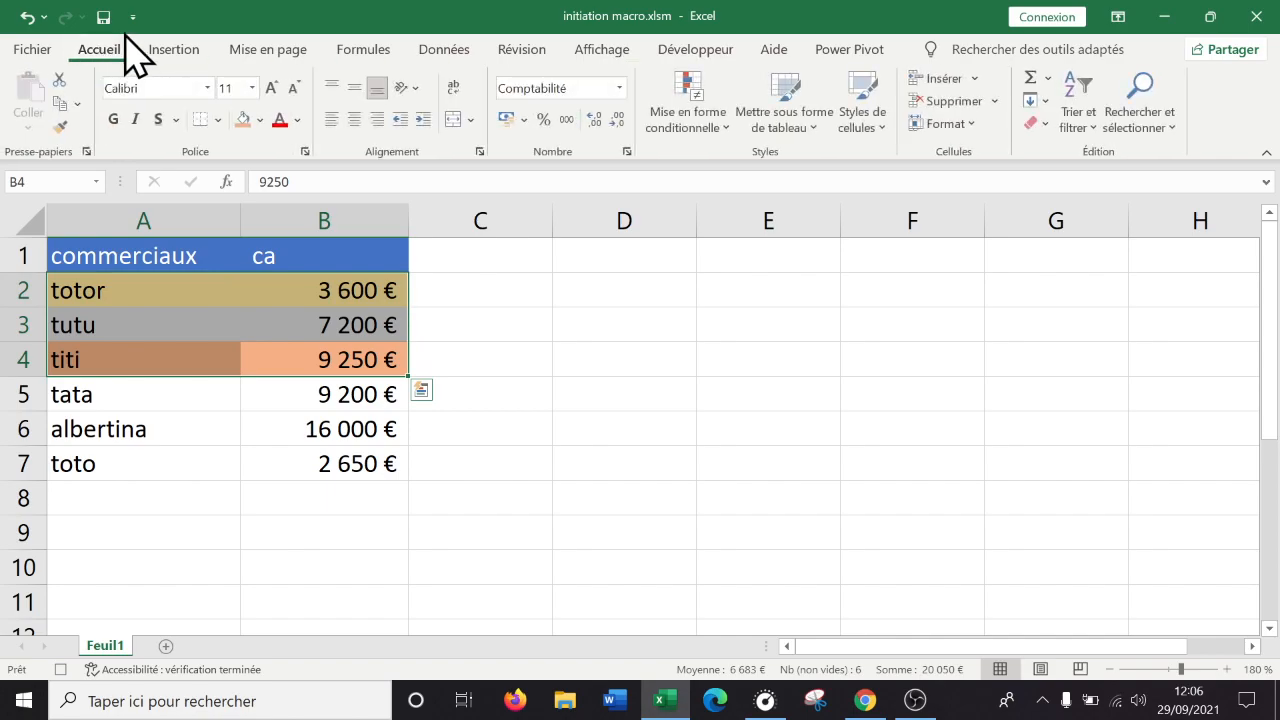
click(262, 120)
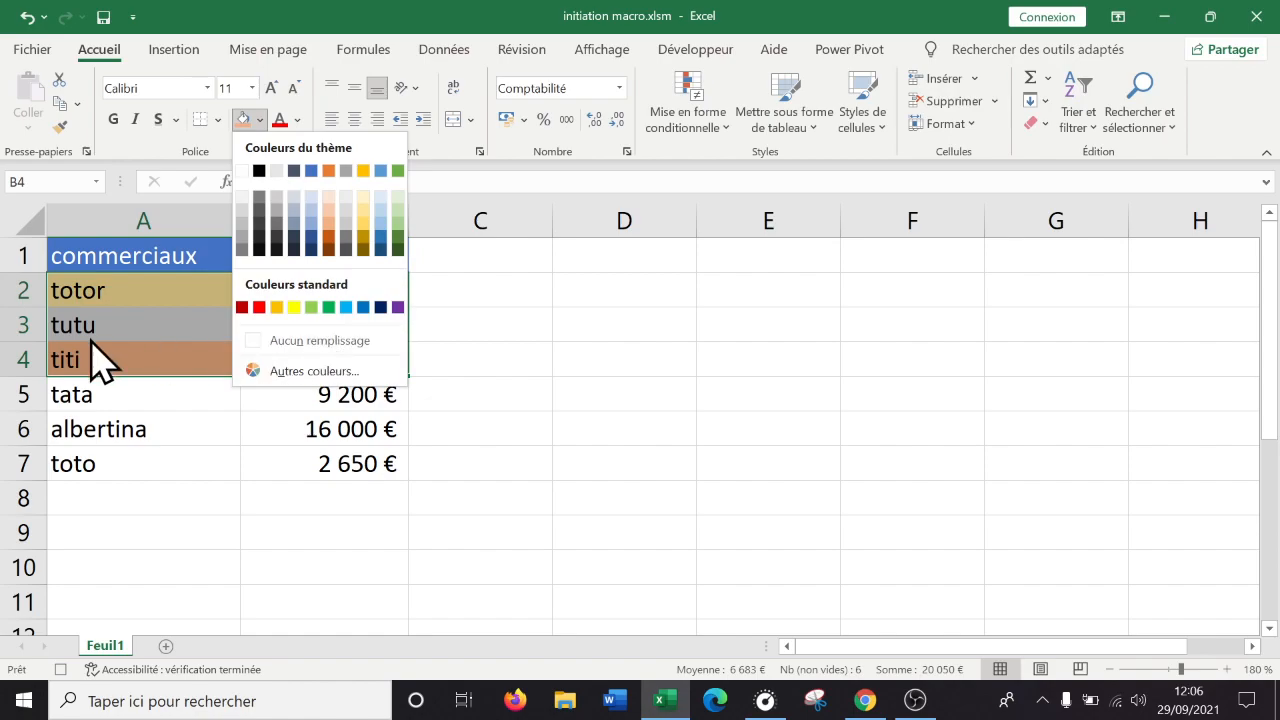
click(114, 300)
Remove the fill colour from all the data rows, A2:B7, while the macro is recording.
drag(86, 288, 320, 466)
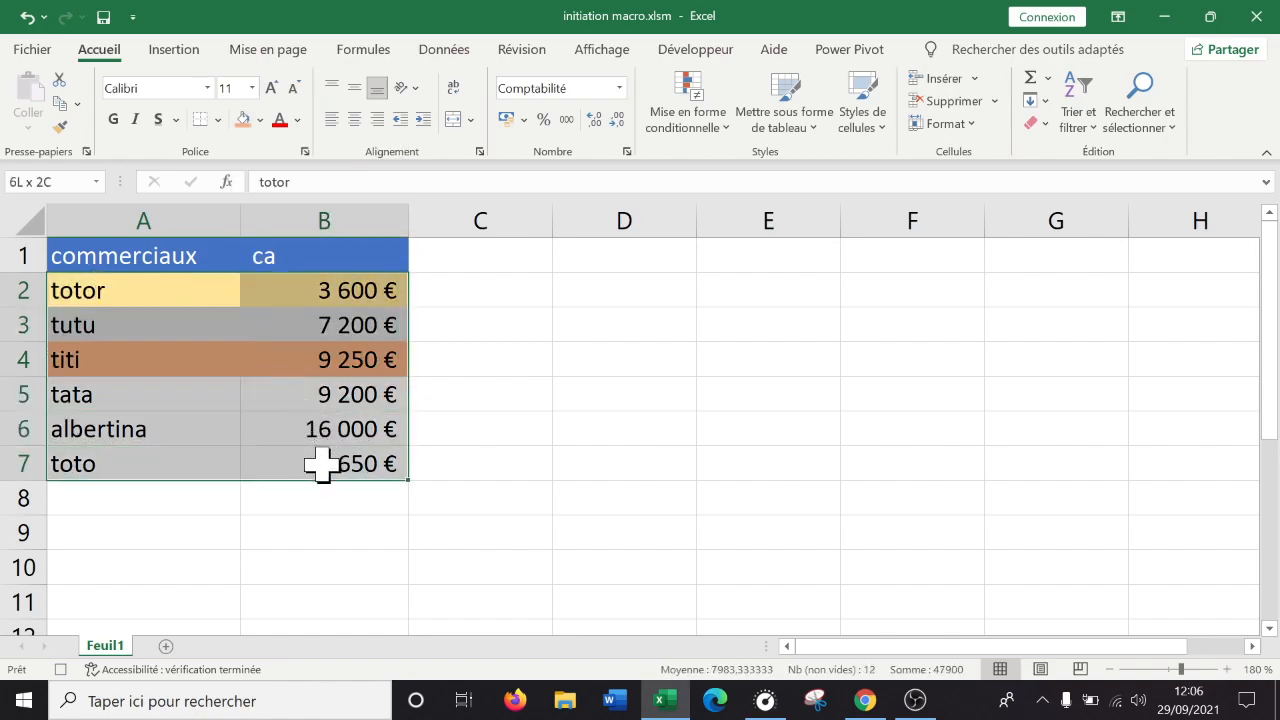
drag(134, 289, 354, 465)
click(260, 119)
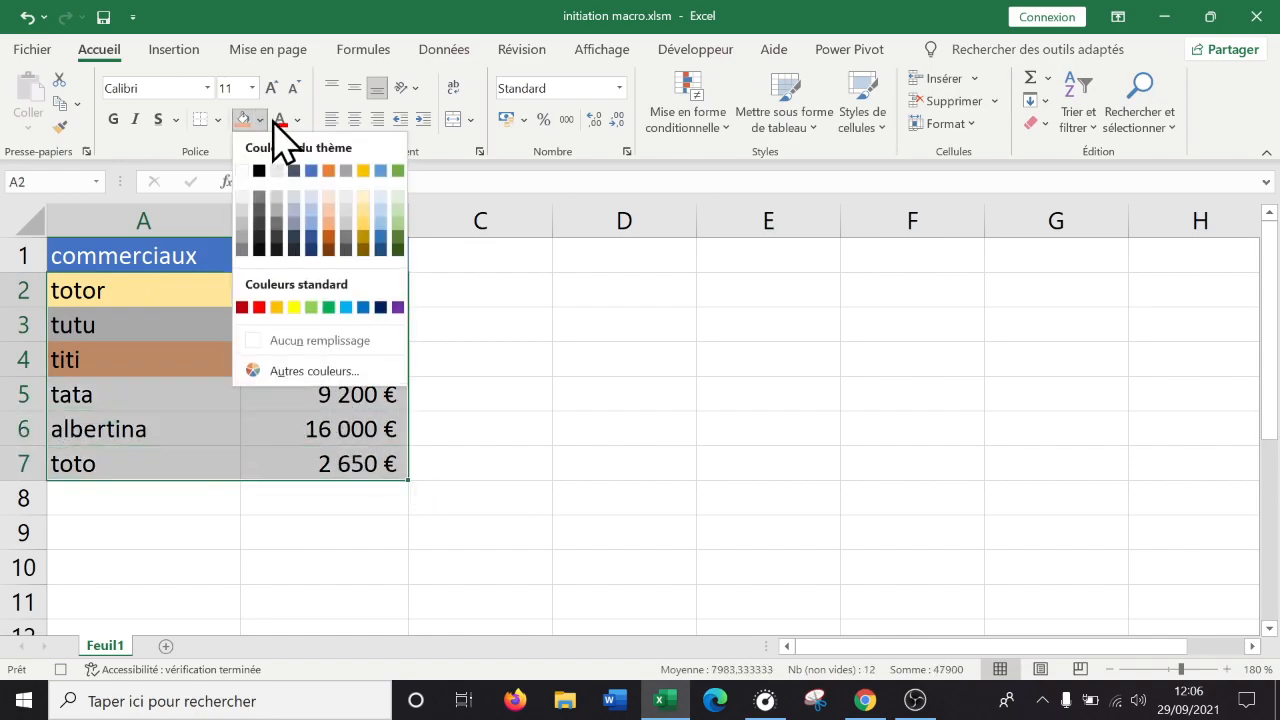
click(330, 342)
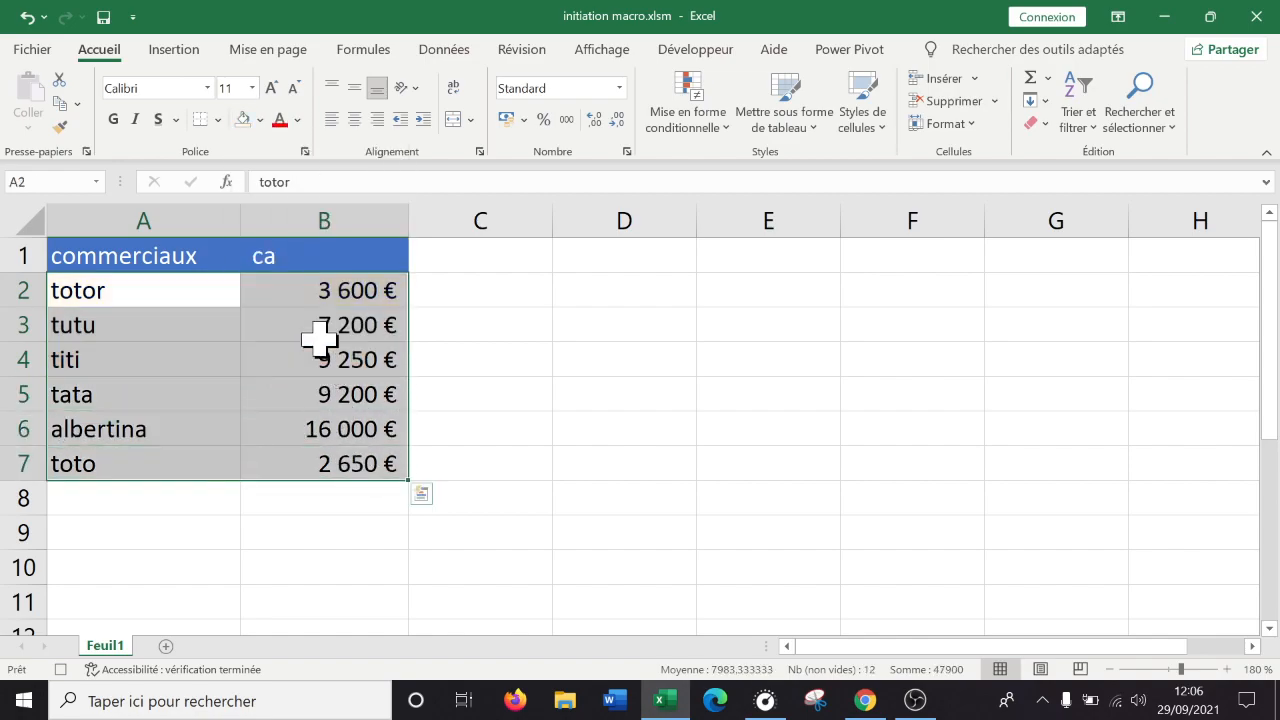
Sort the whole table by the ca column's cell values from largest to smallest, treating the first row as headers.
click(302, 326)
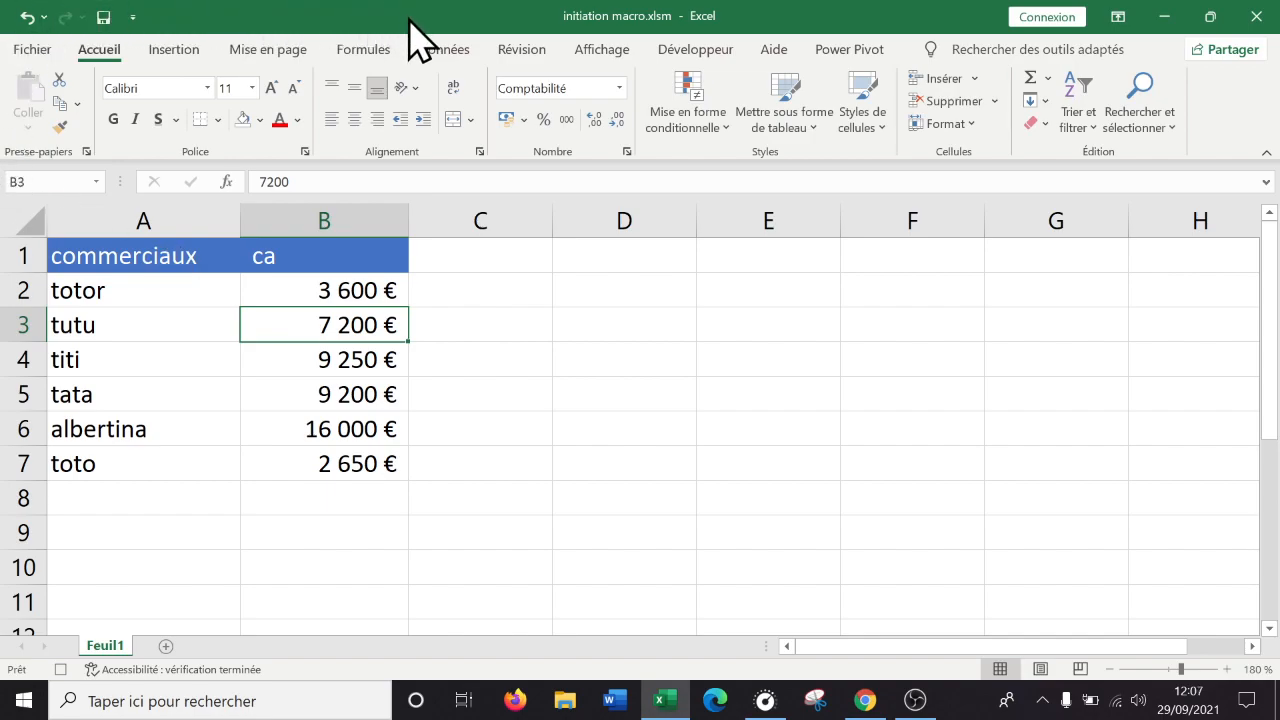
key(ctrl+a)
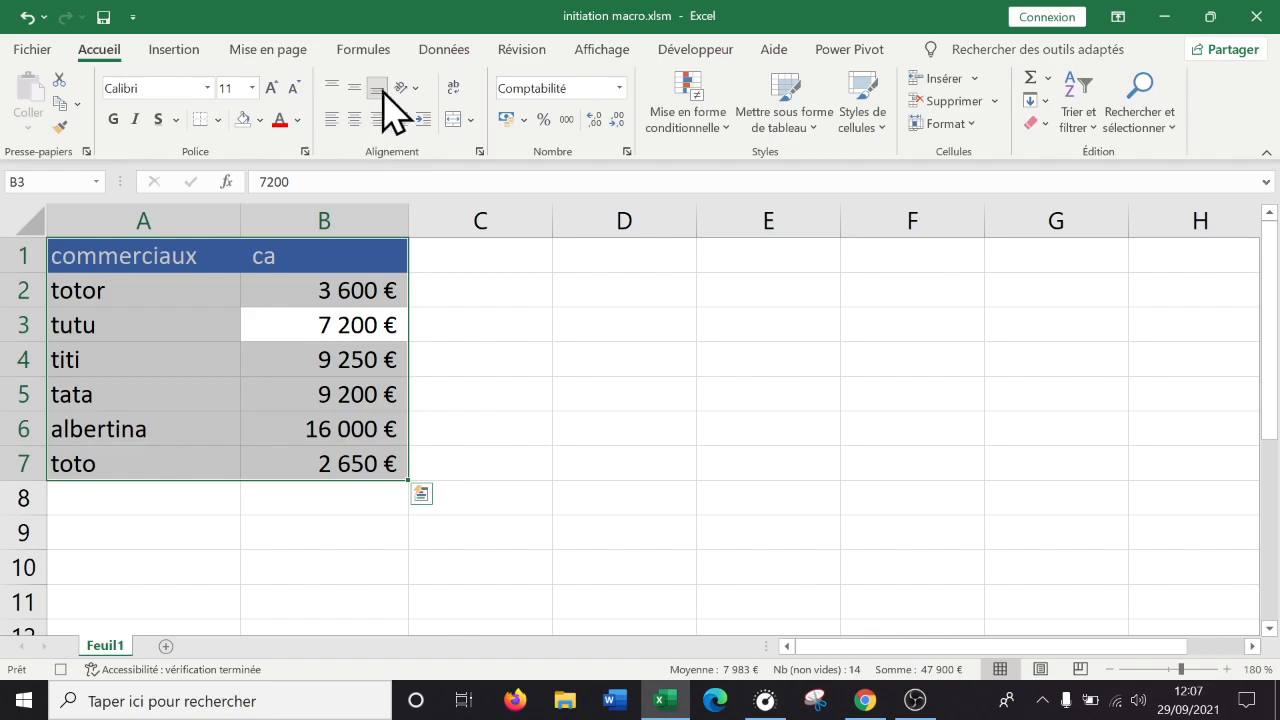
click(440, 60)
click(713, 112)
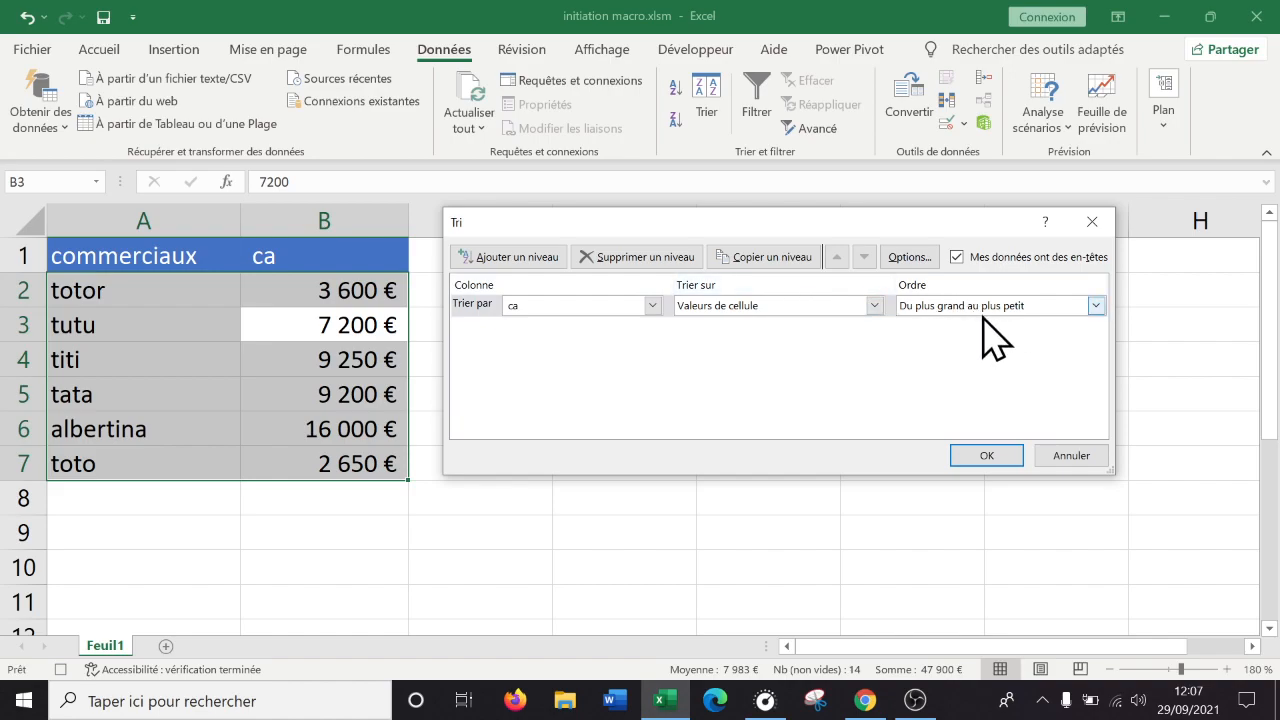
click(1000, 455)
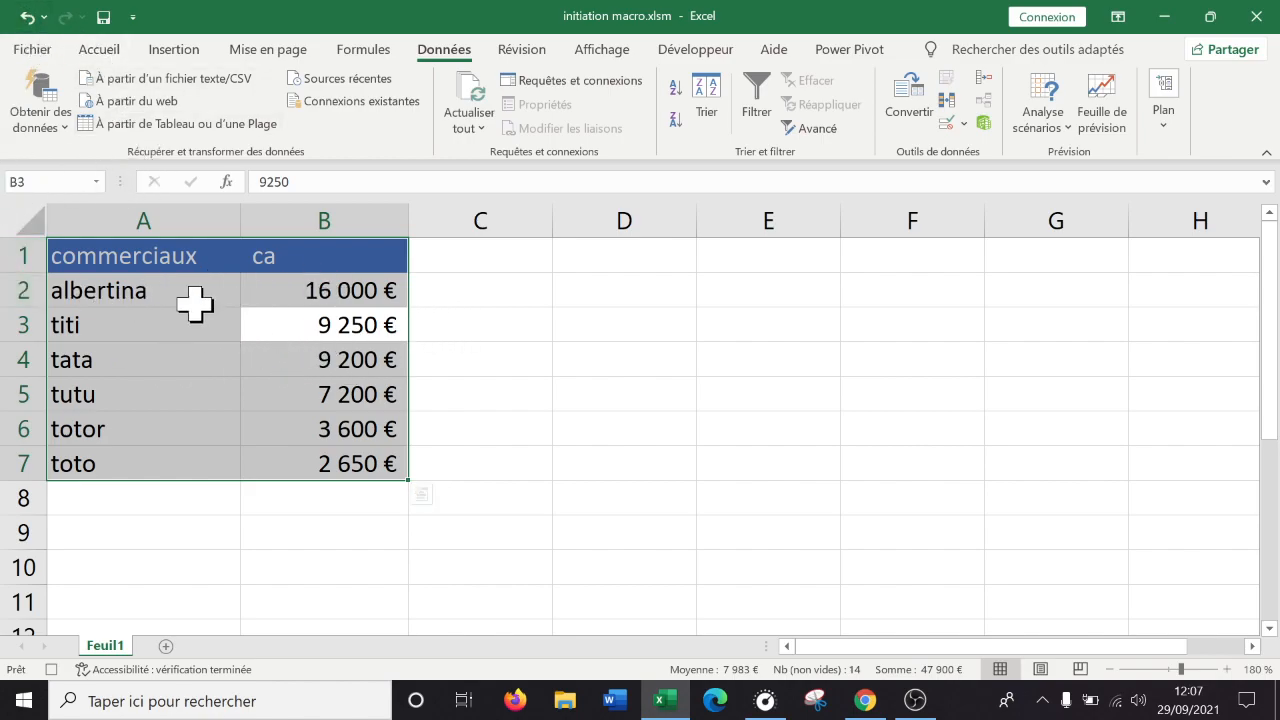
Fill the first-ranked row, A2:B2, with light gold.
click(100, 55)
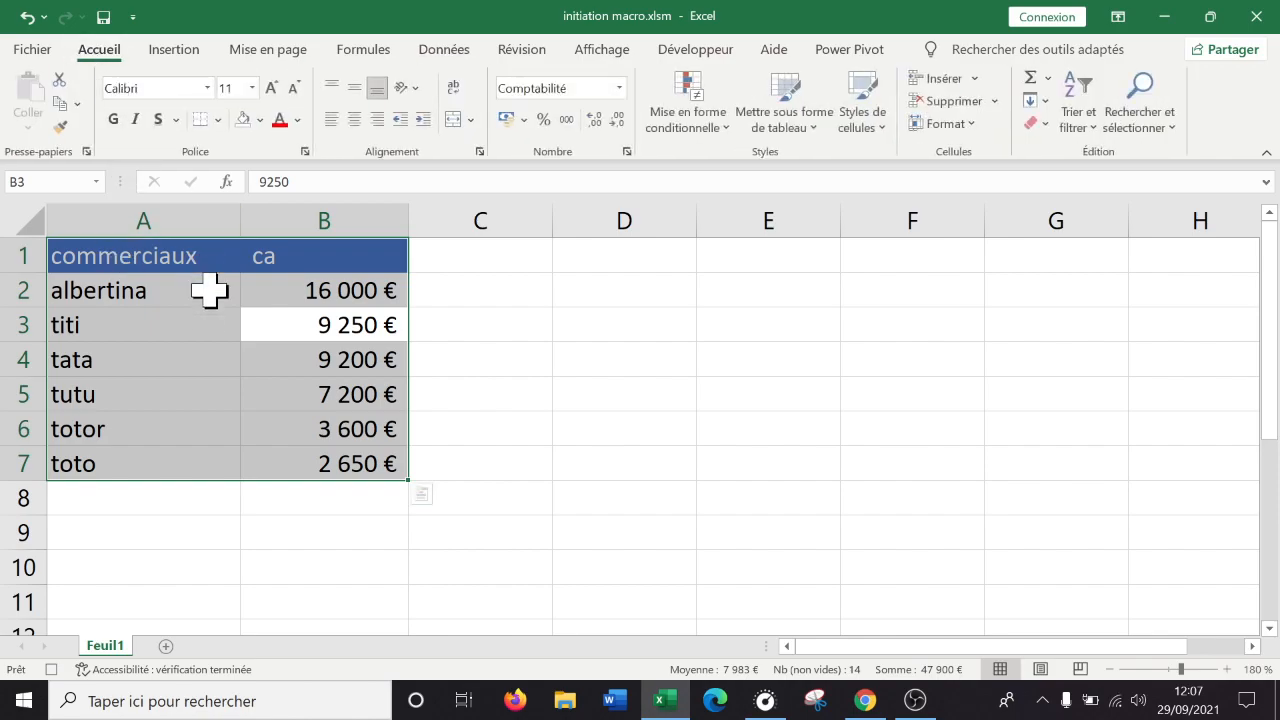
drag(145, 290, 309, 290)
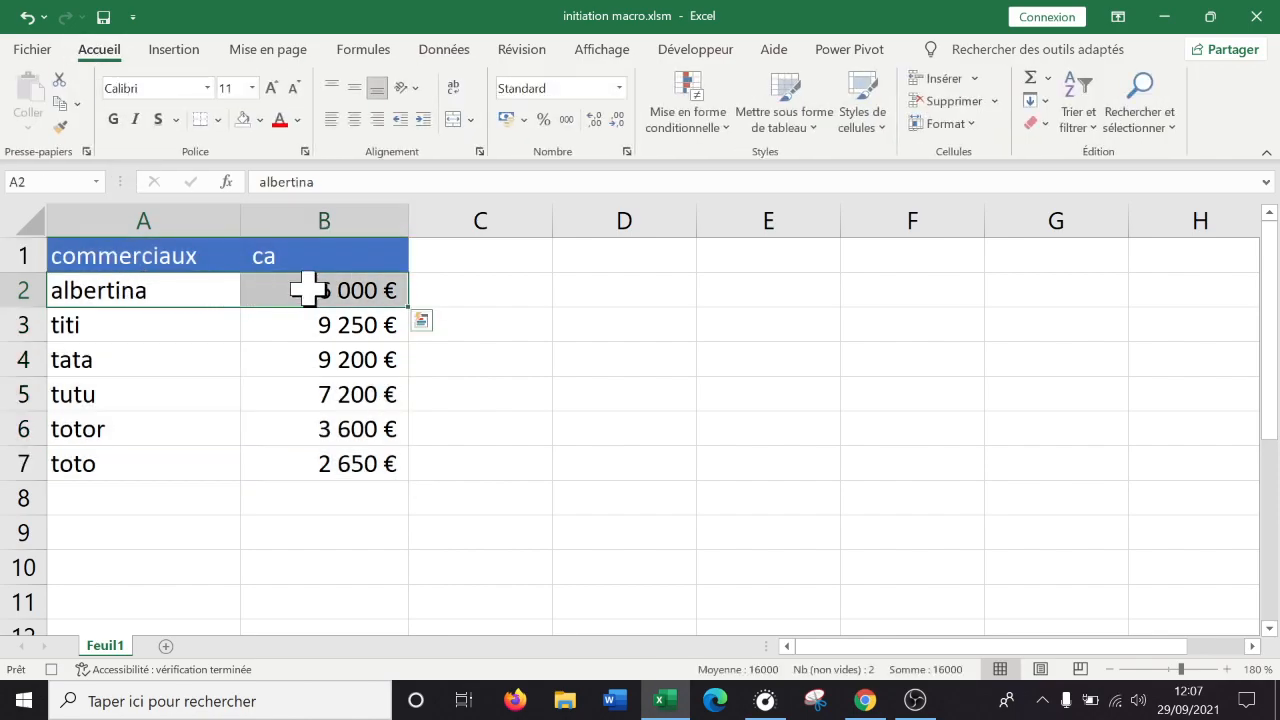
click(260, 120)
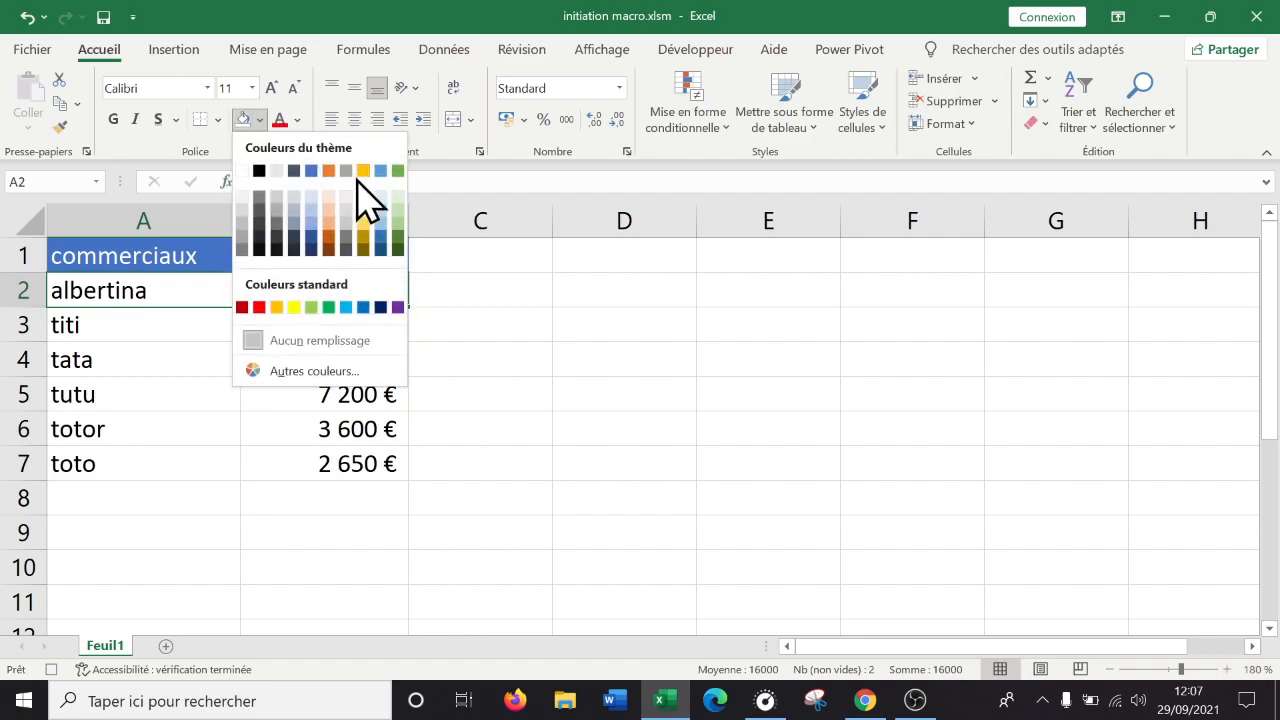
click(363, 197)
Fill the second-ranked row, A3:B3, with light grey and the third-ranked row, A4:B4, with light orange.
drag(166, 329, 304, 320)
click(261, 120)
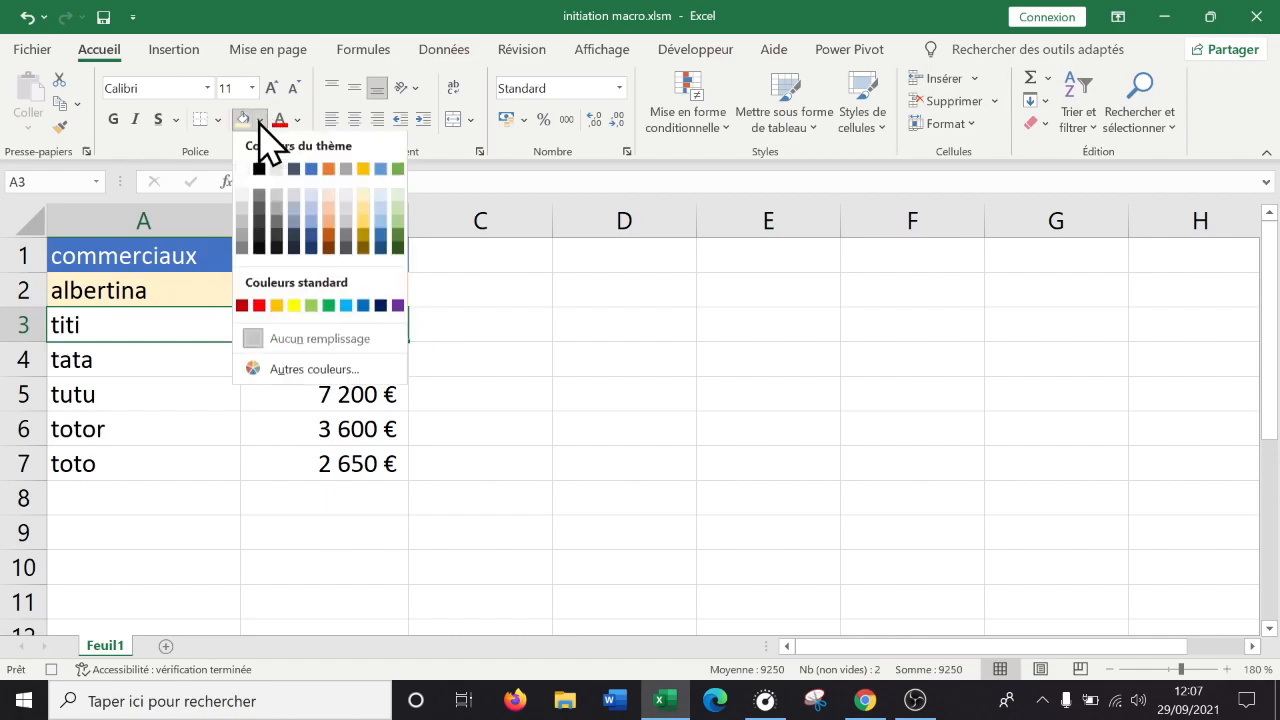
click(245, 209)
drag(135, 360, 290, 365)
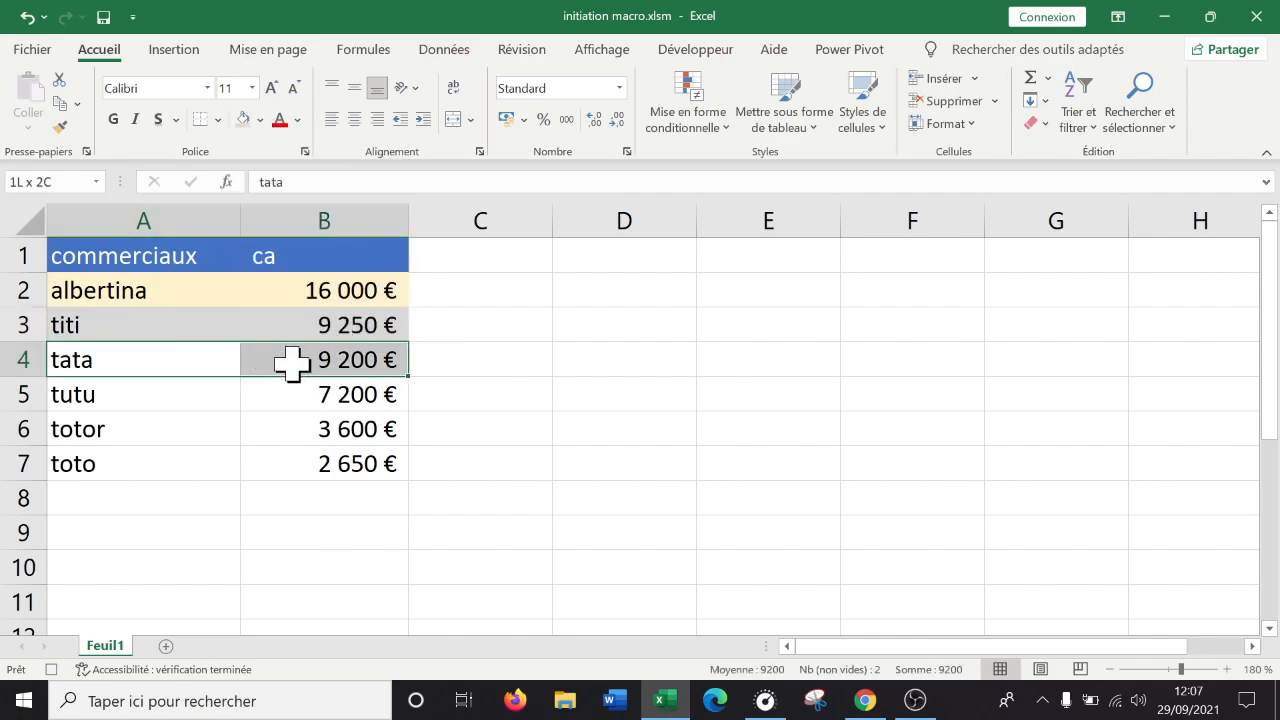
click(261, 120)
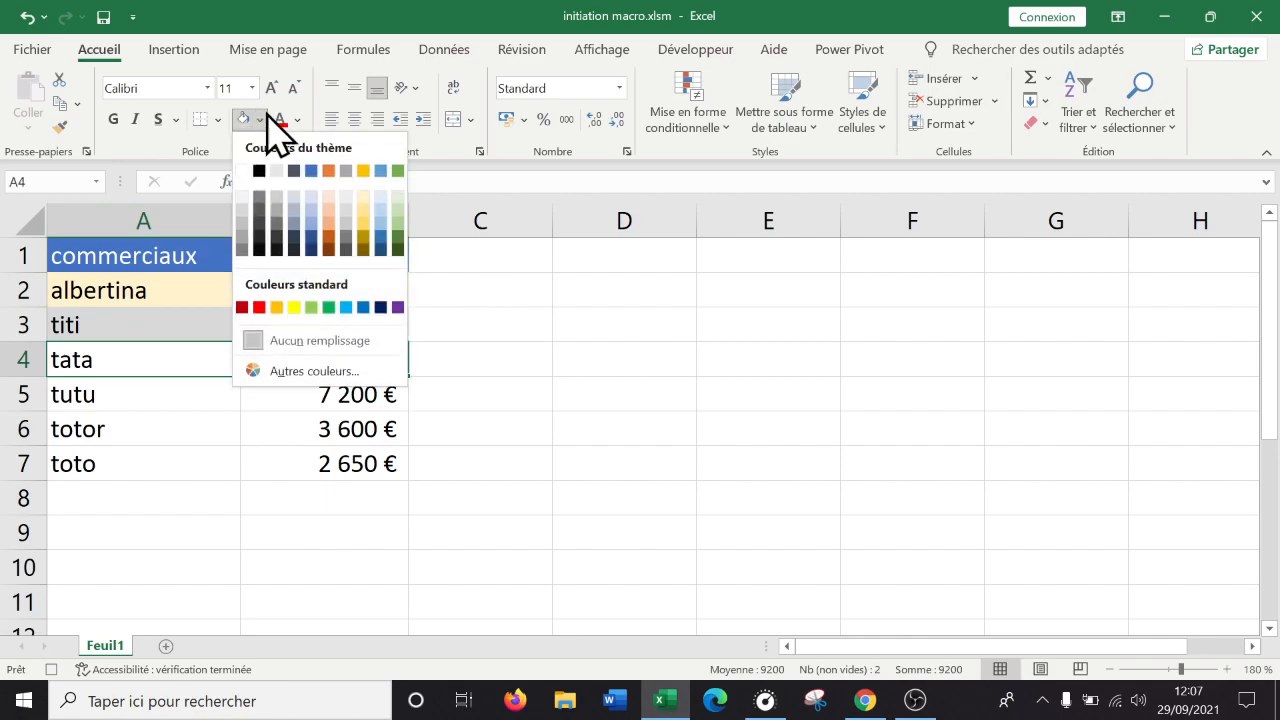
click(329, 228)
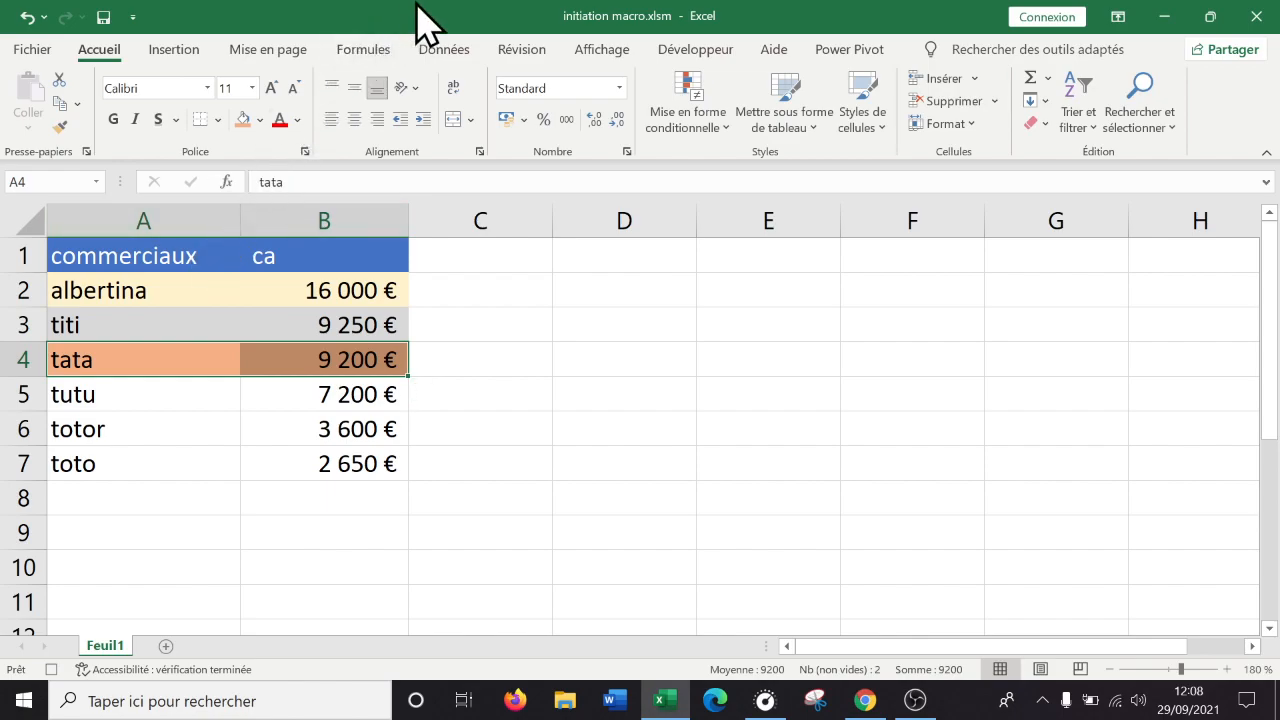
Stop the macro recording and deselect the table by selecting the empty cell E3.
click(703, 50)
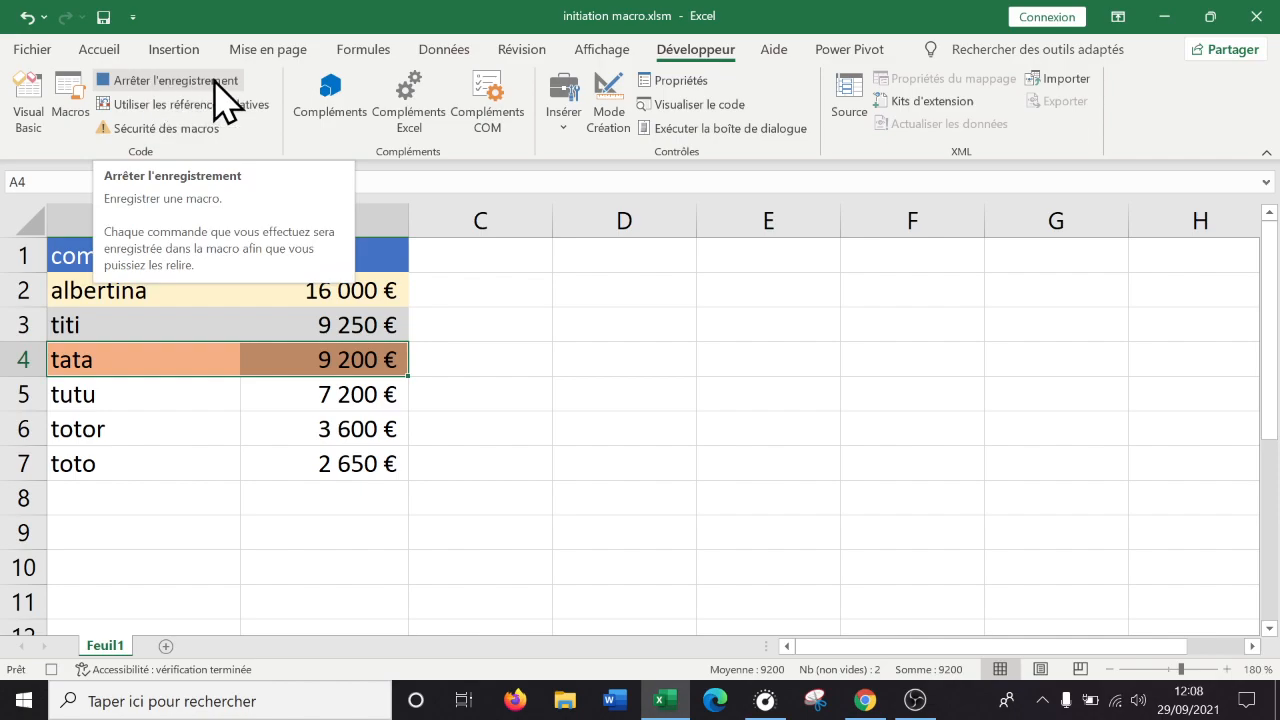
click(178, 81)
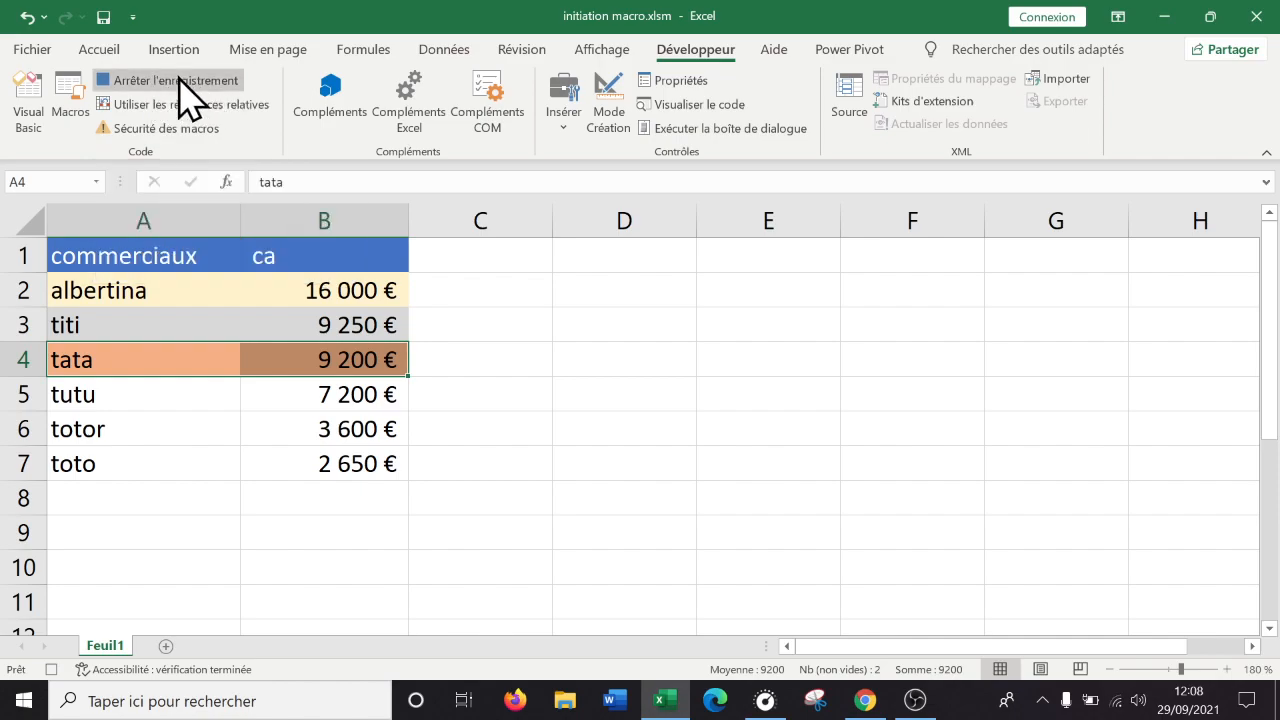
click(745, 331)
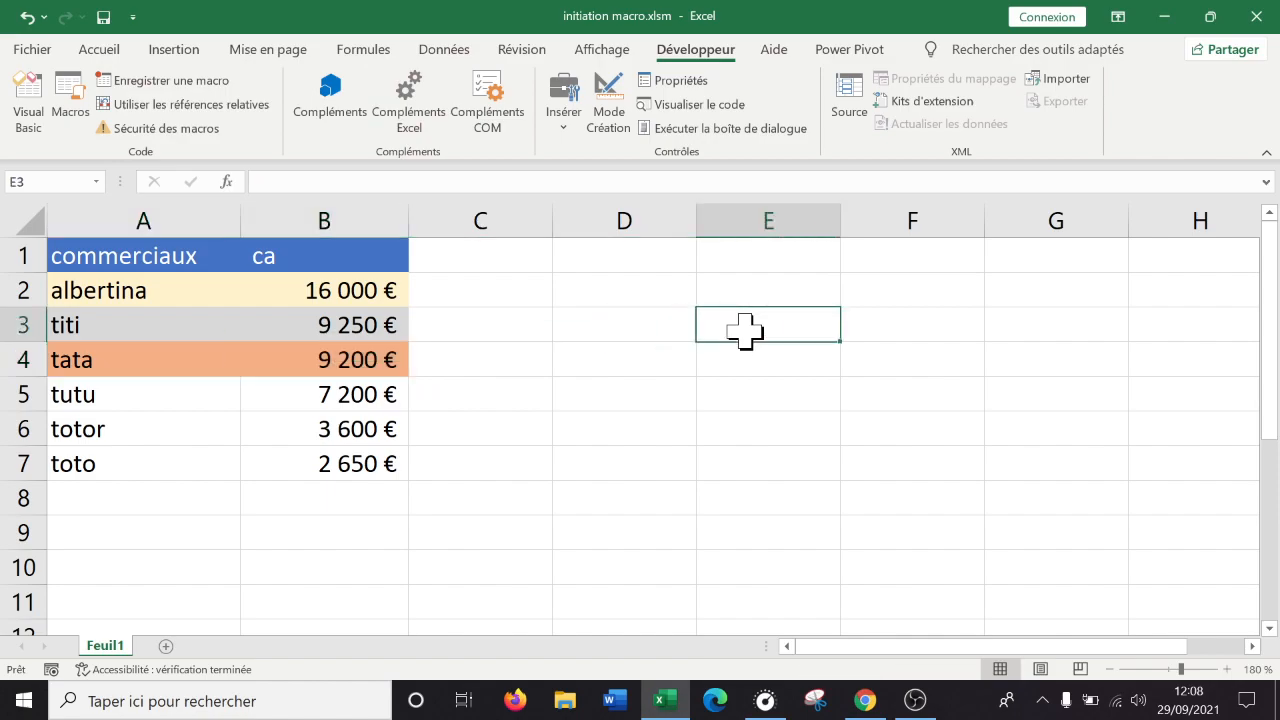
Set the ca value in B6 to 33000 and the one in B5 to 24000.
click(341, 430)
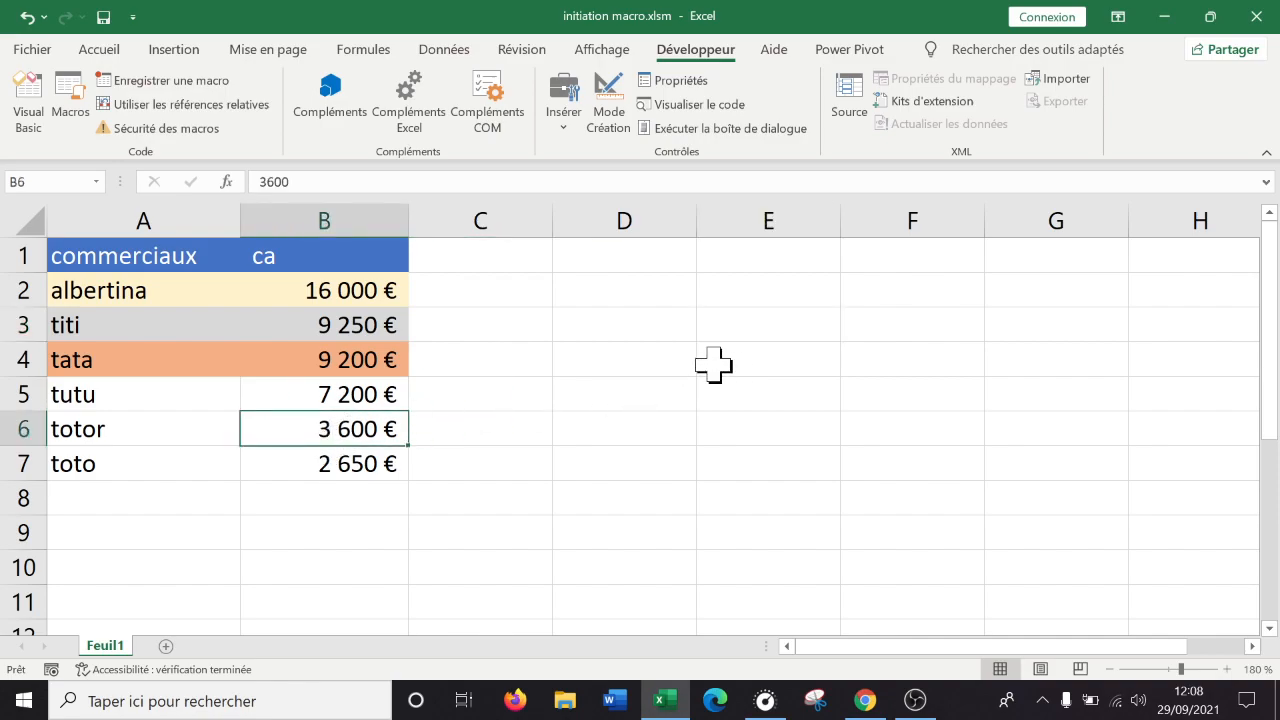
text(33000)
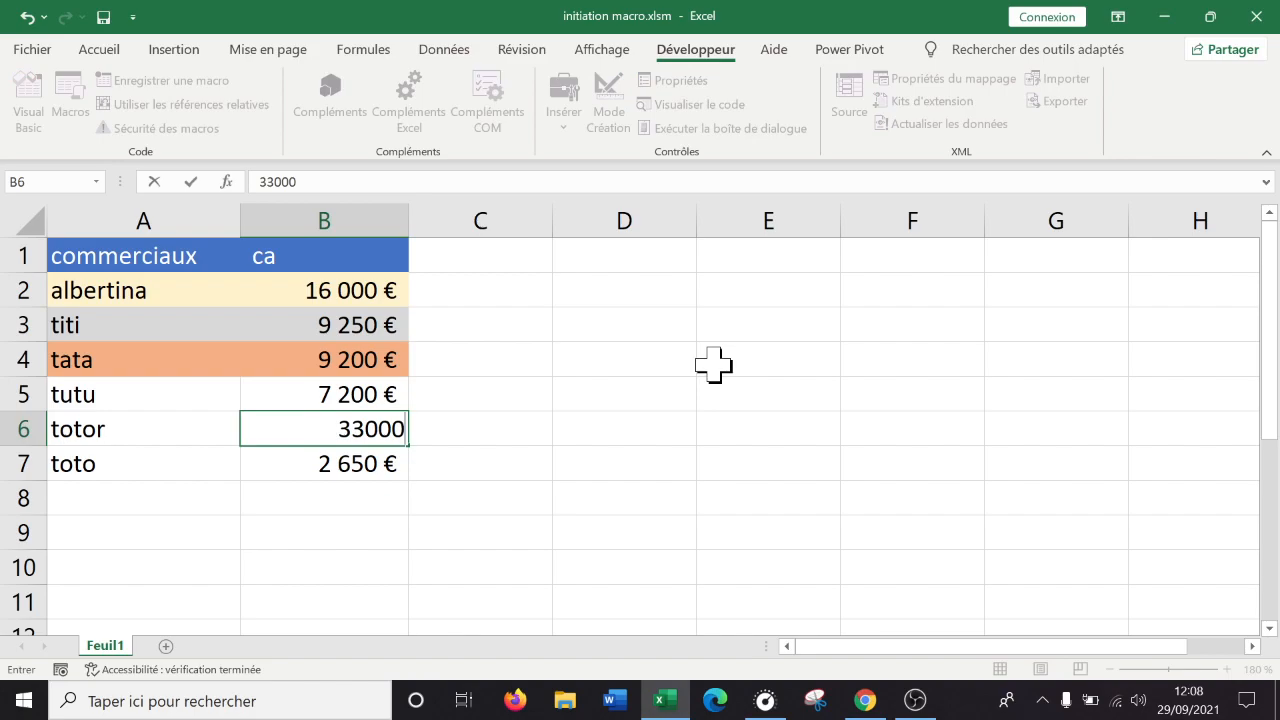
key(Up)
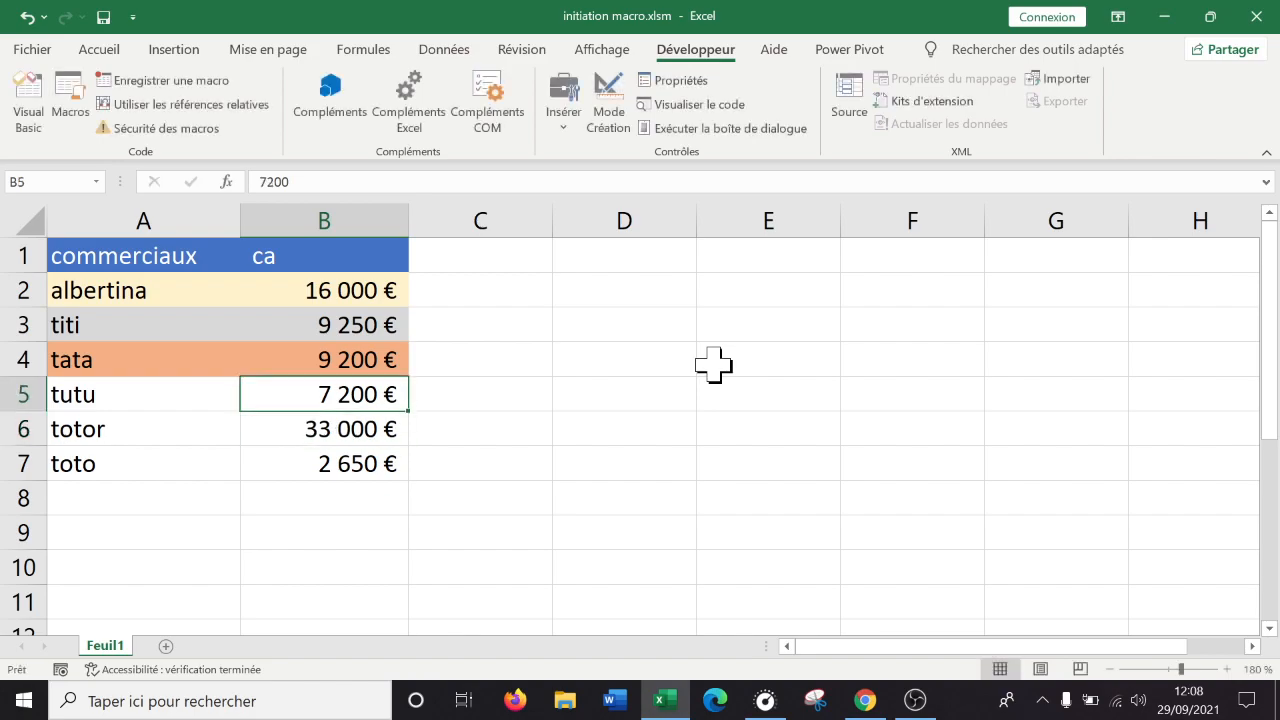
text(24)
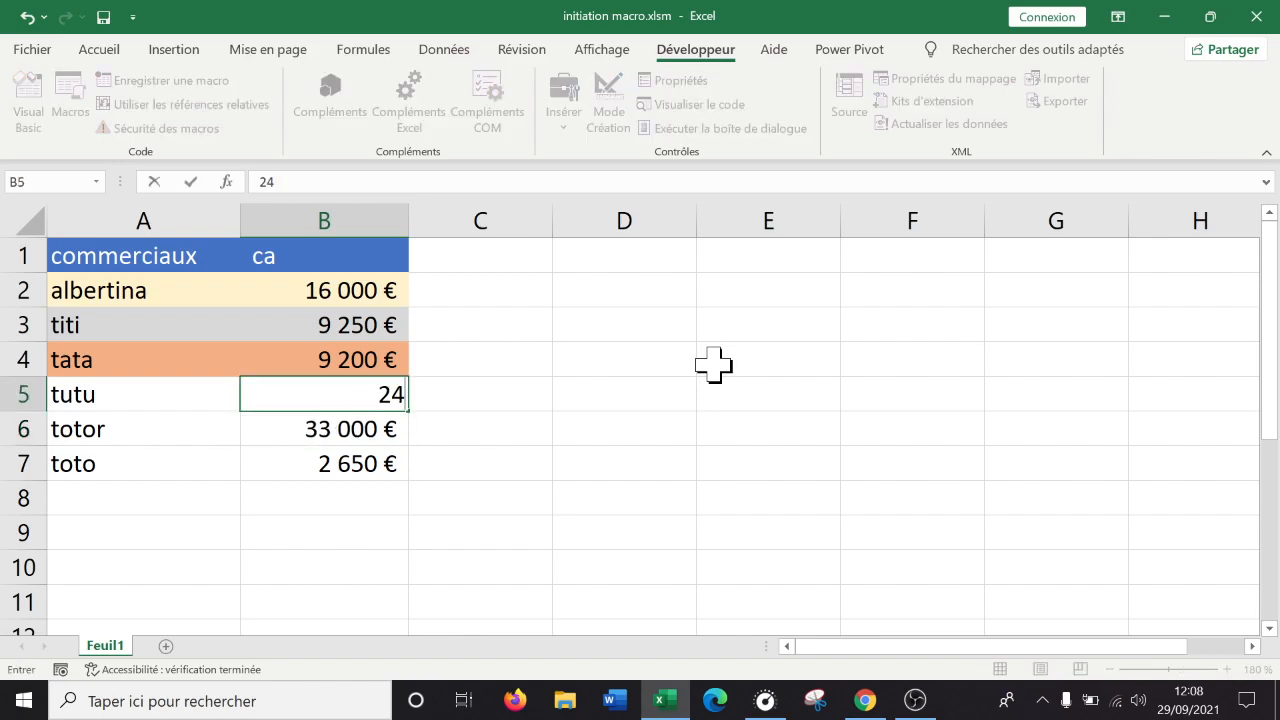
text(000)
key(Up)
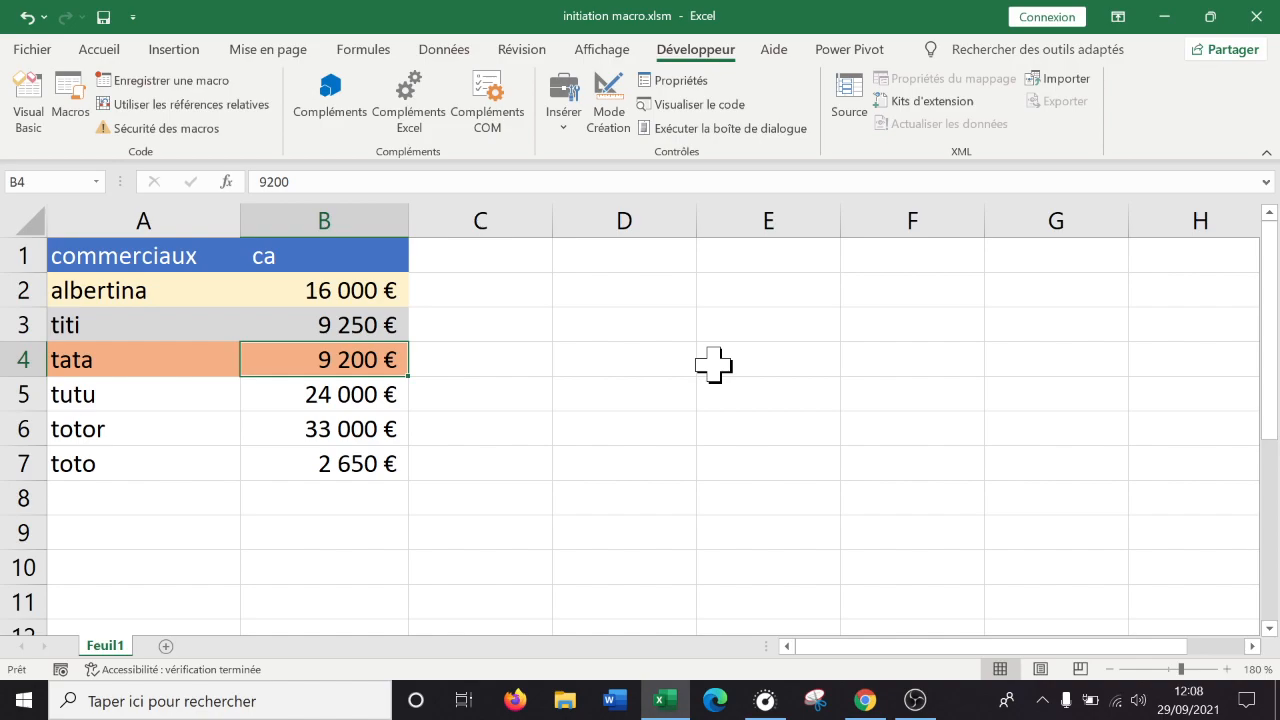
Set the ca value in B4 to 7800 and the one in B2 to 9000.
text(7800)
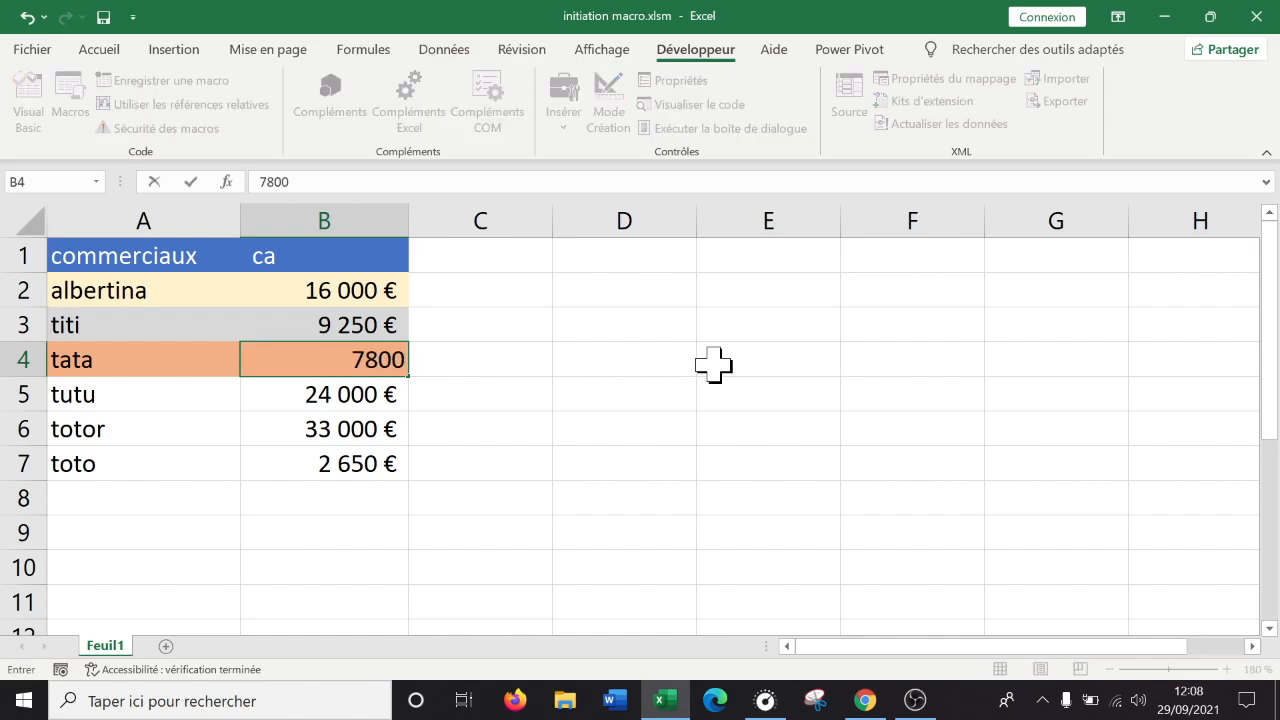
key(Up)
key(Up)
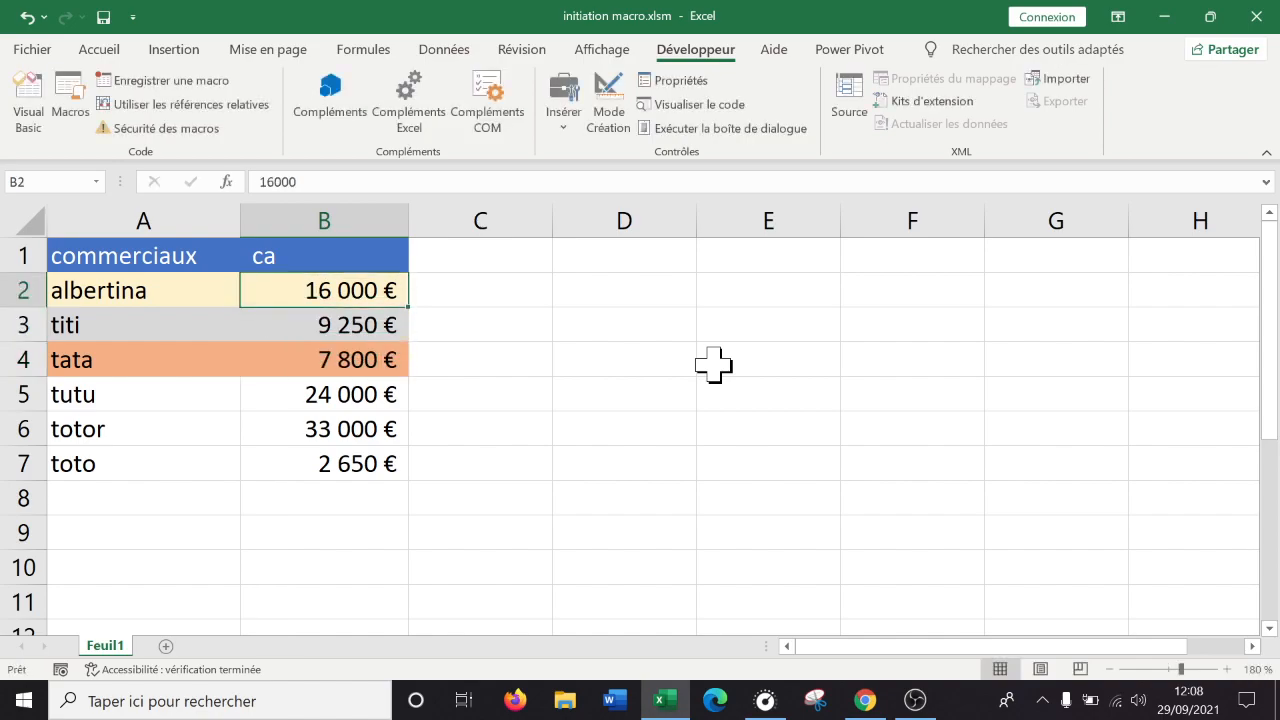
text(9000)
key(Return)
key(Up)
key(Down)
key(Up)
Run the classement_commerciaux macro to re-rank the changed ca values and recolour the top three rows.
click(171, 318)
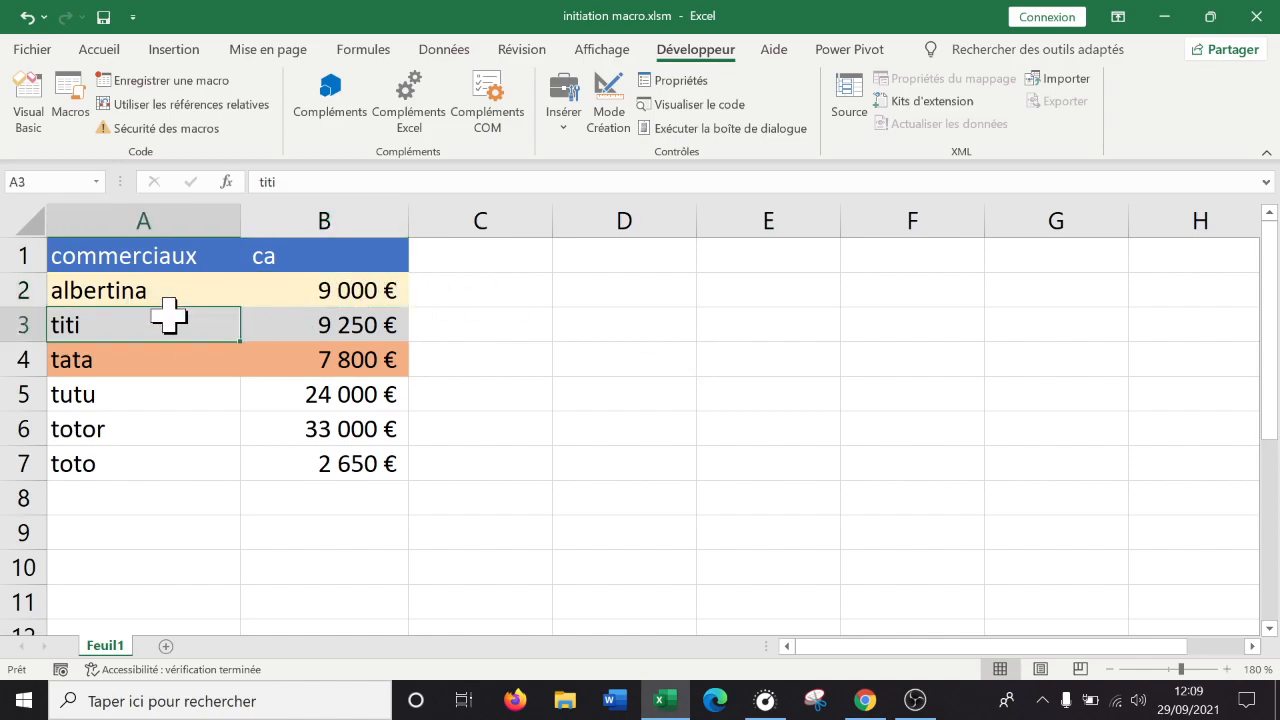
click(270, 395)
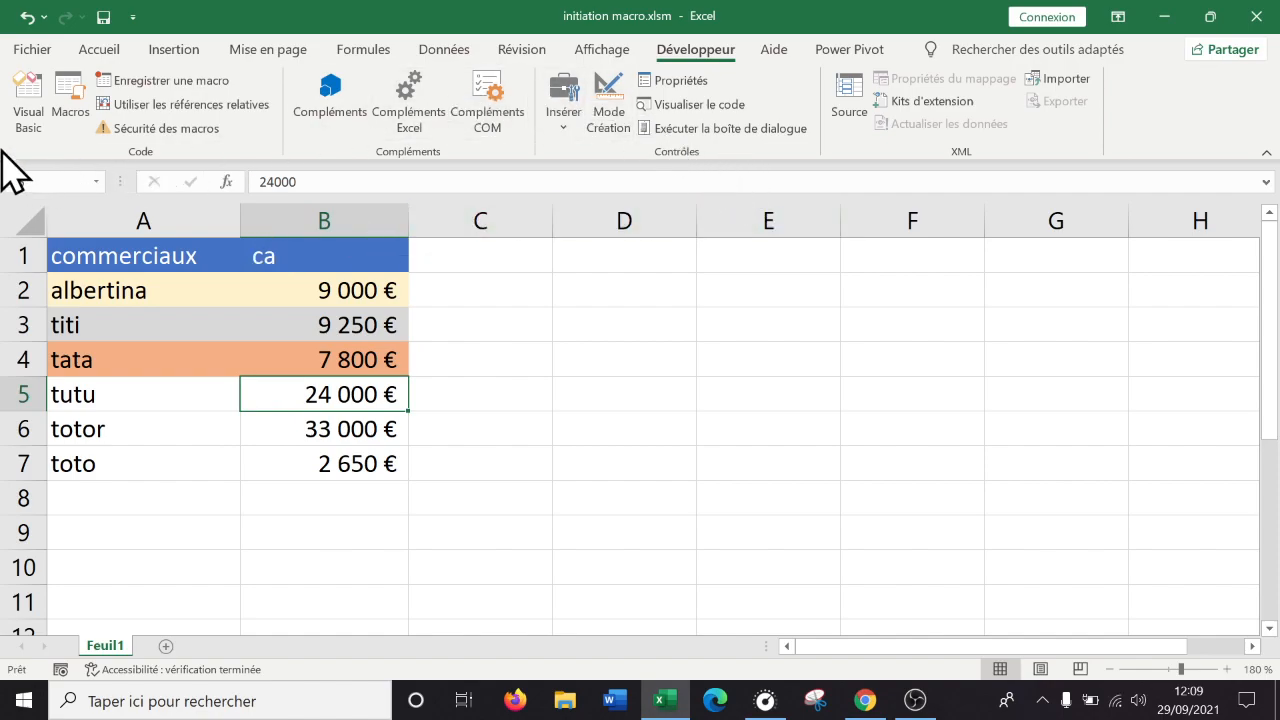
click(220, 430)
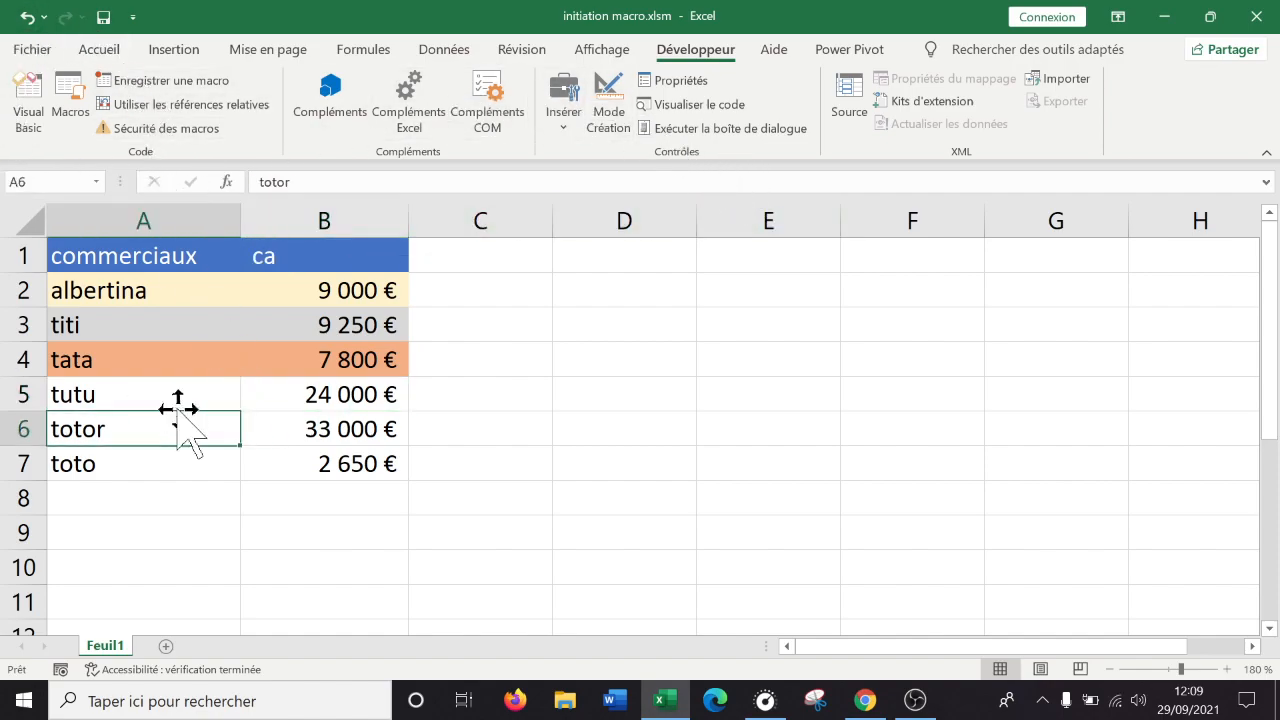
click(72, 118)
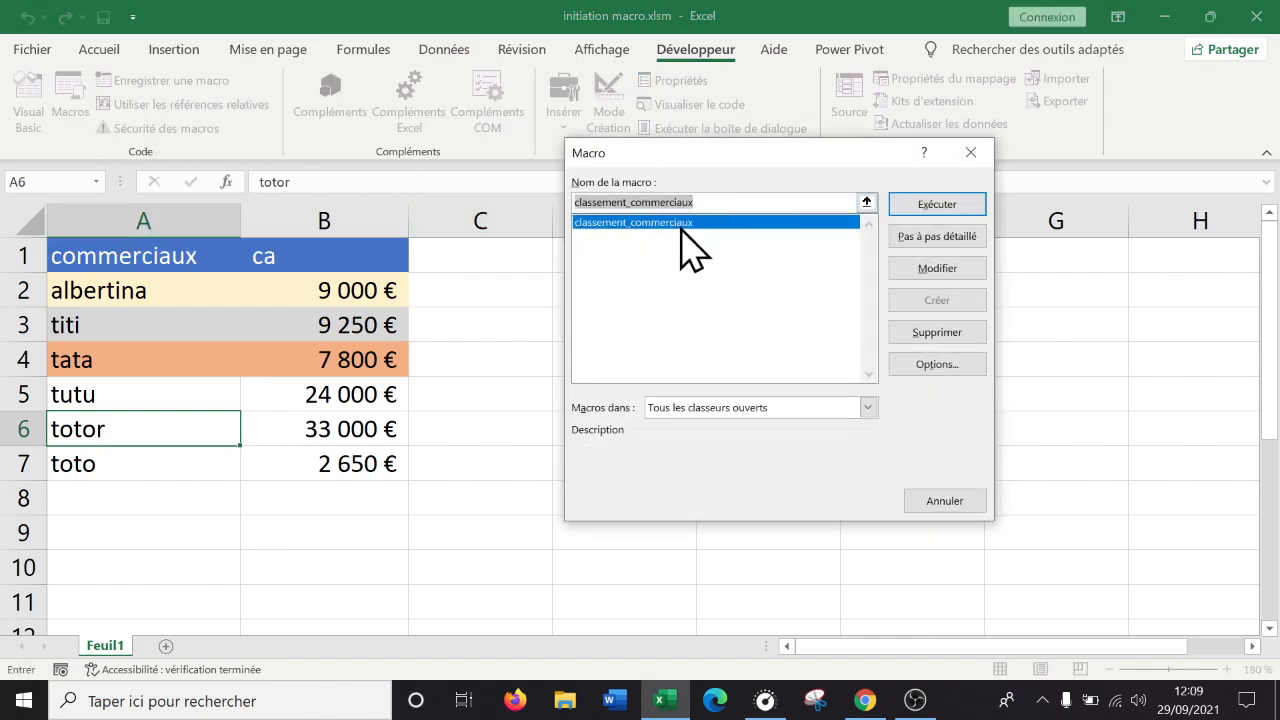
click(958, 205)
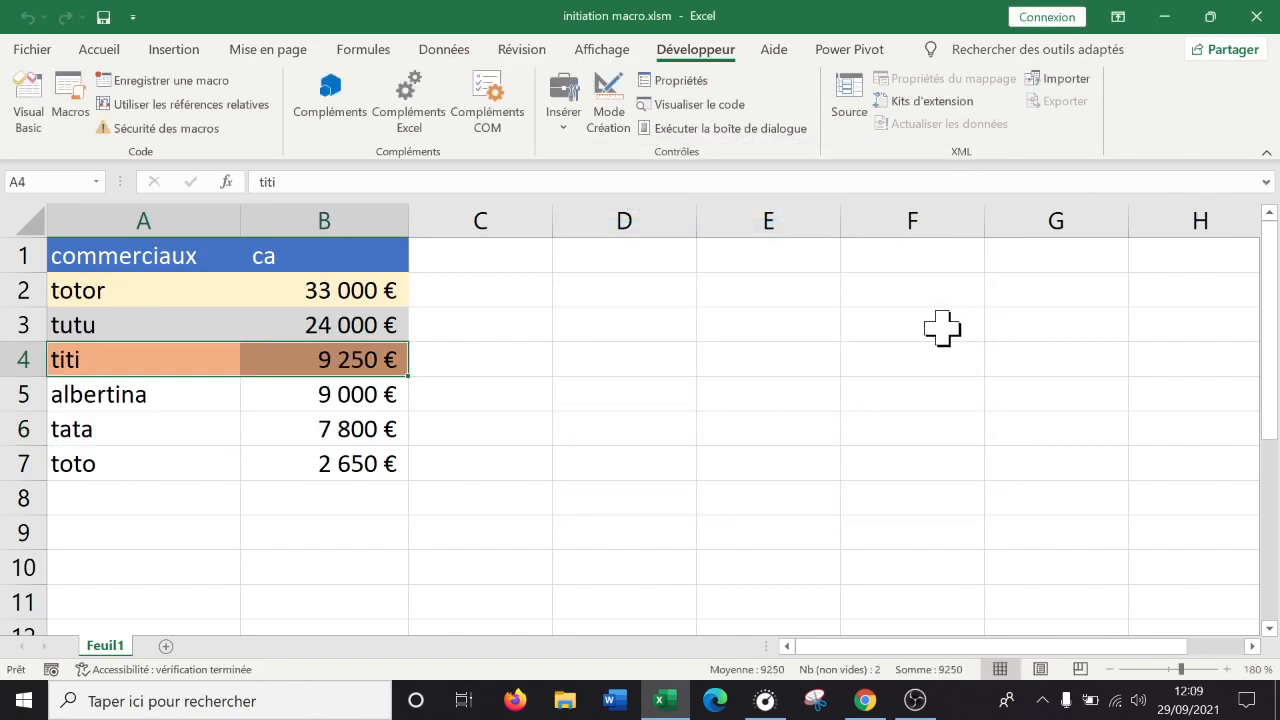
click(477, 395)
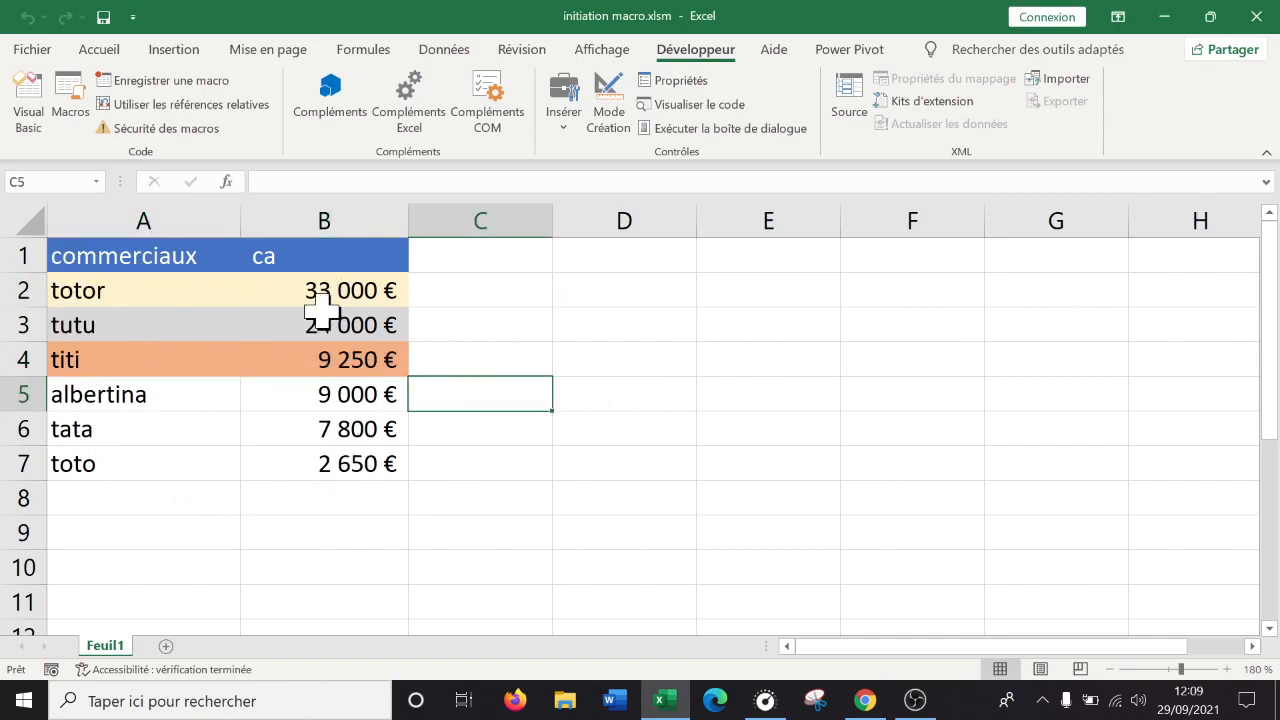
click(640, 337)
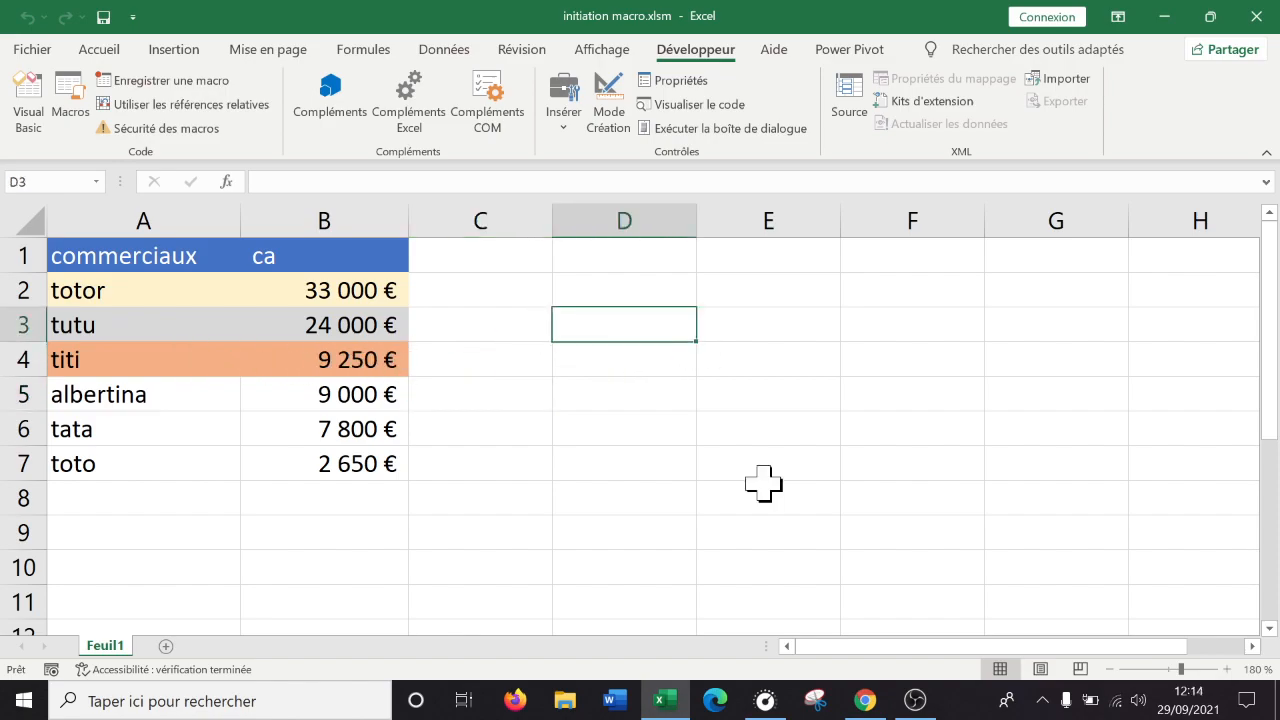
click(335, 400)
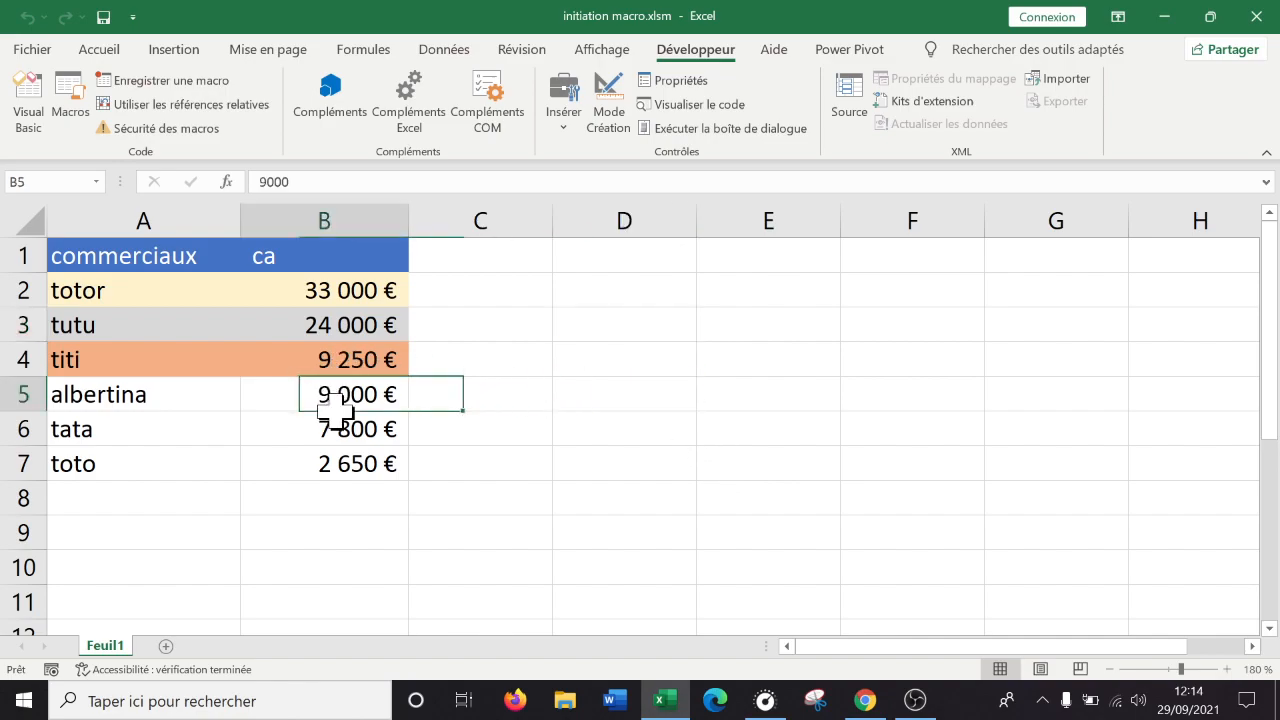
Examine the re-ranked ca values of the top rows and the list of available macros.
click(343, 298)
click(343, 323)
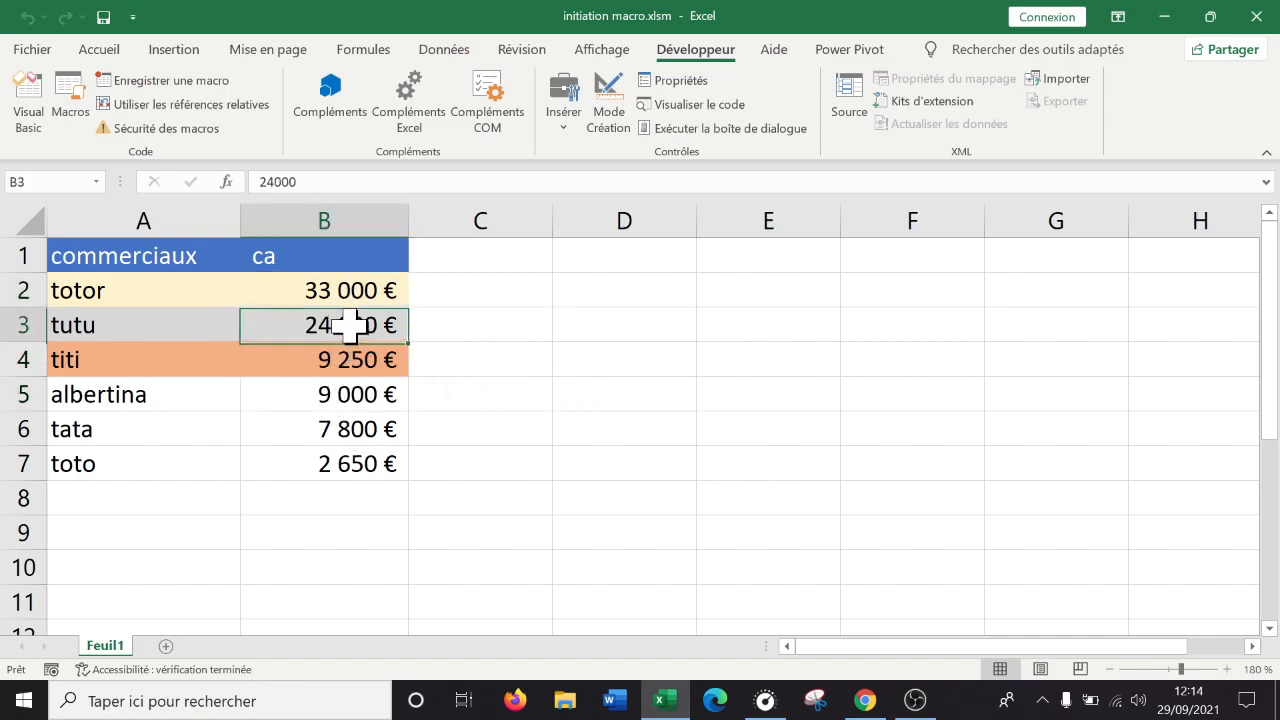
click(350, 427)
click(252, 348)
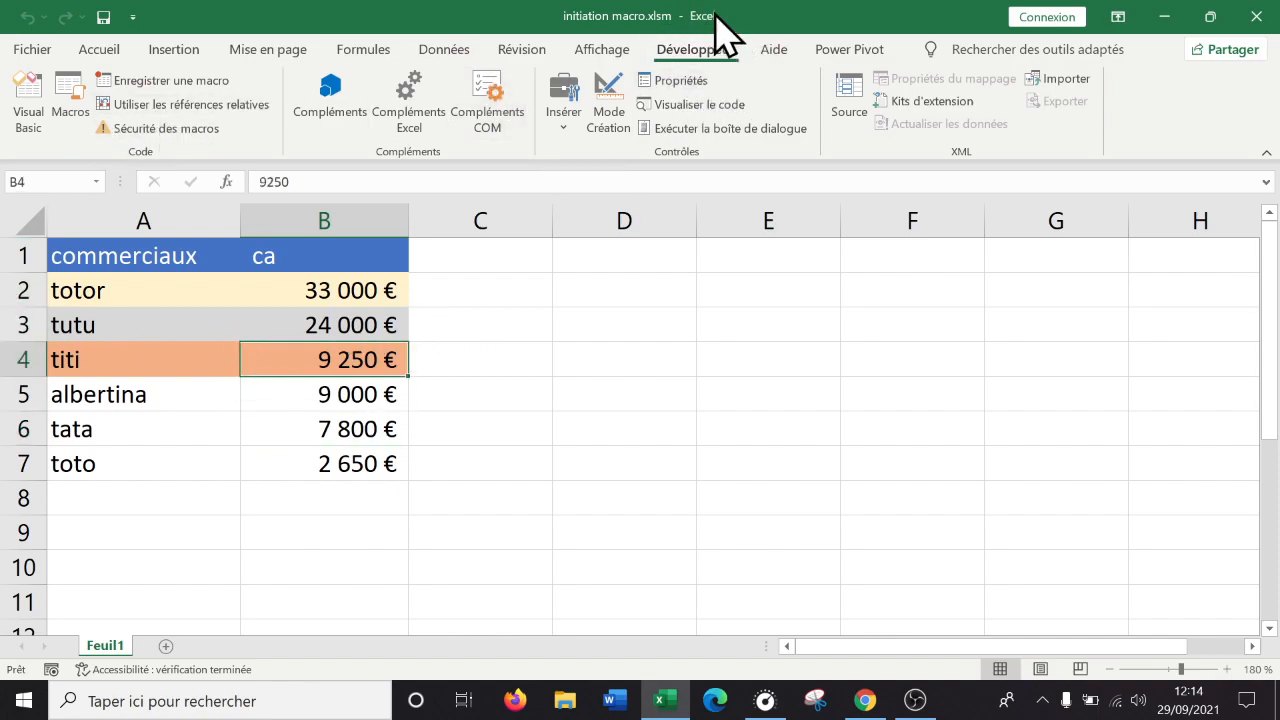
click(71, 105)
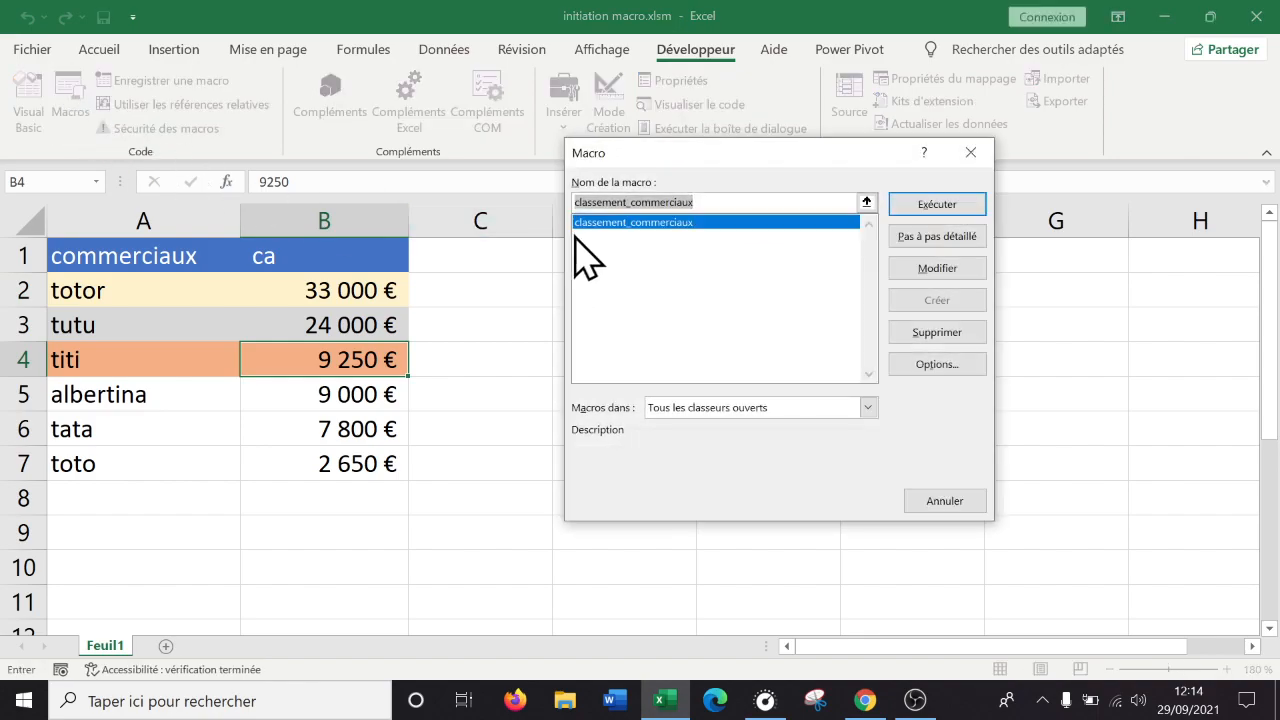
click(976, 160)
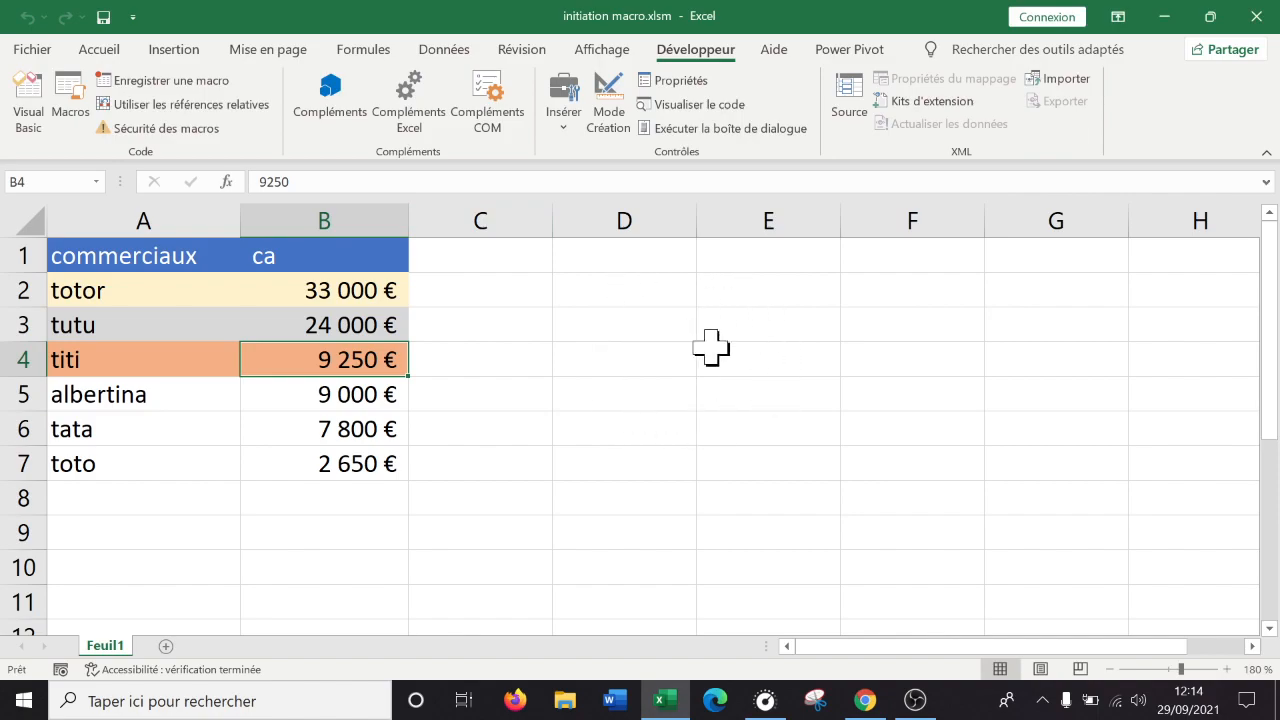
Draw a form-control button from about D2 to F6 and assign the classement_commerciaux macro to it.
click(781, 322)
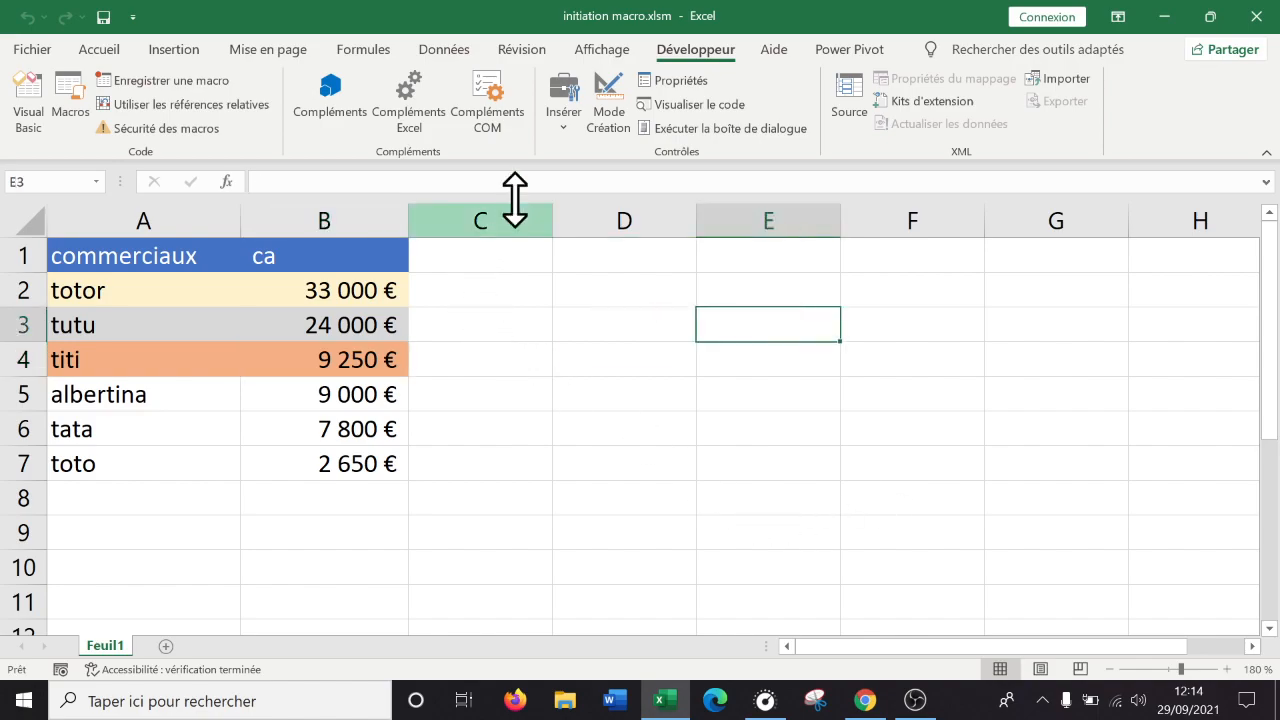
click(563, 126)
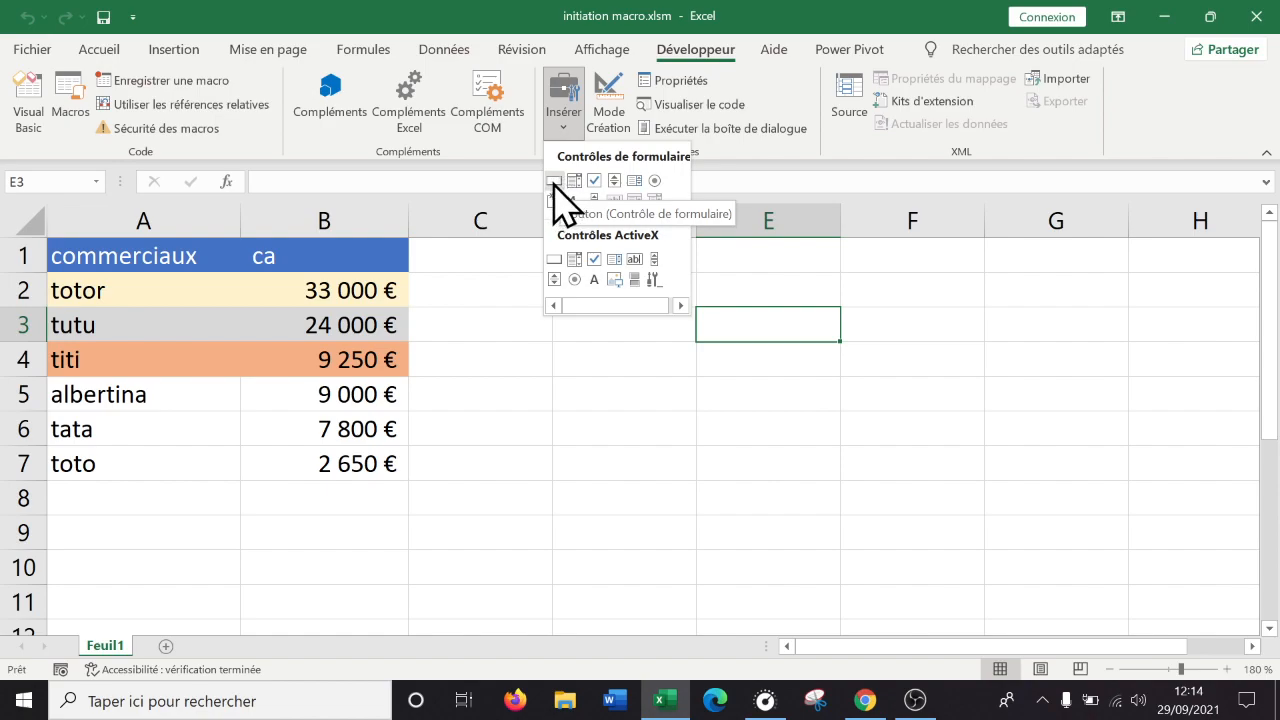
click(553, 182)
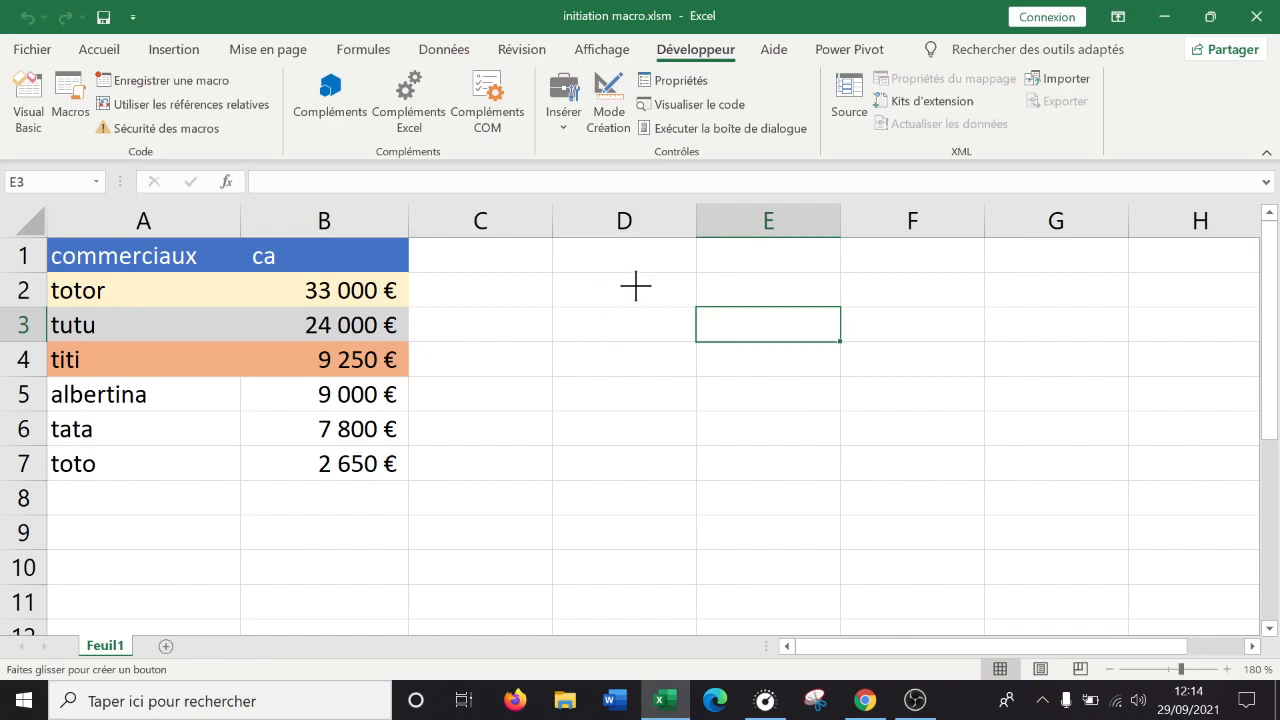
drag(620, 291, 908, 437)
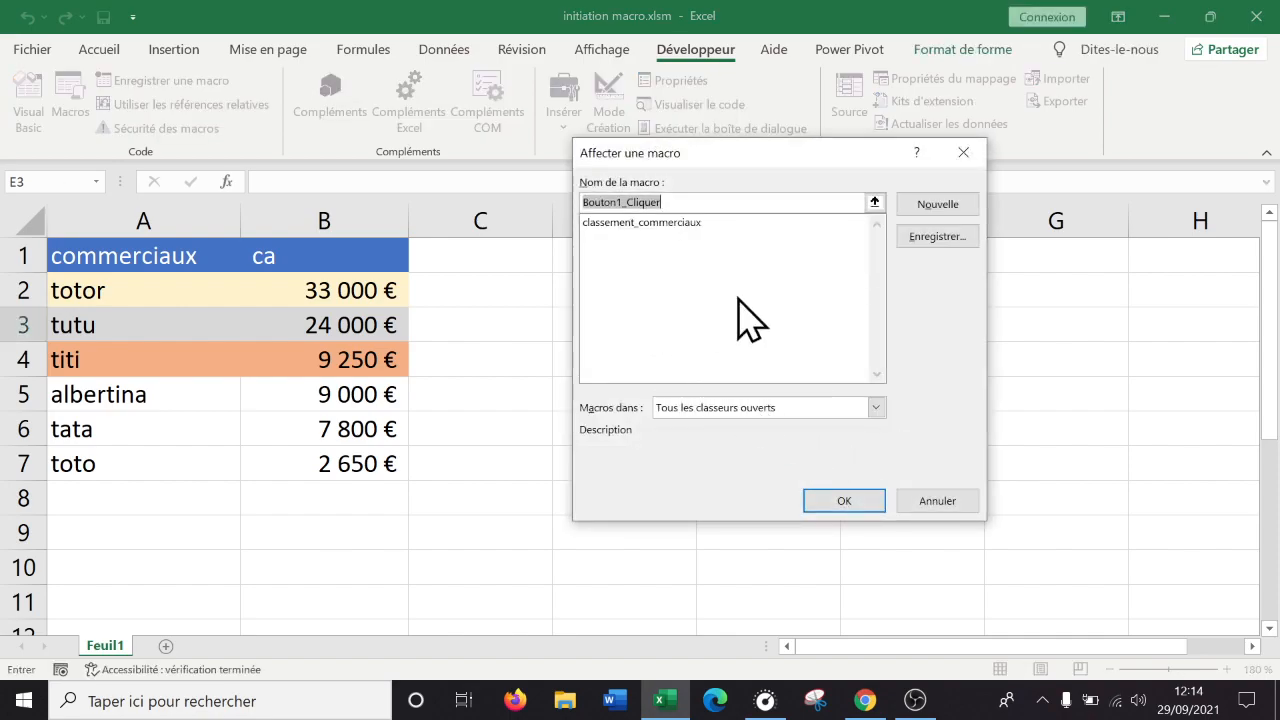
drag(788, 156, 789, 222)
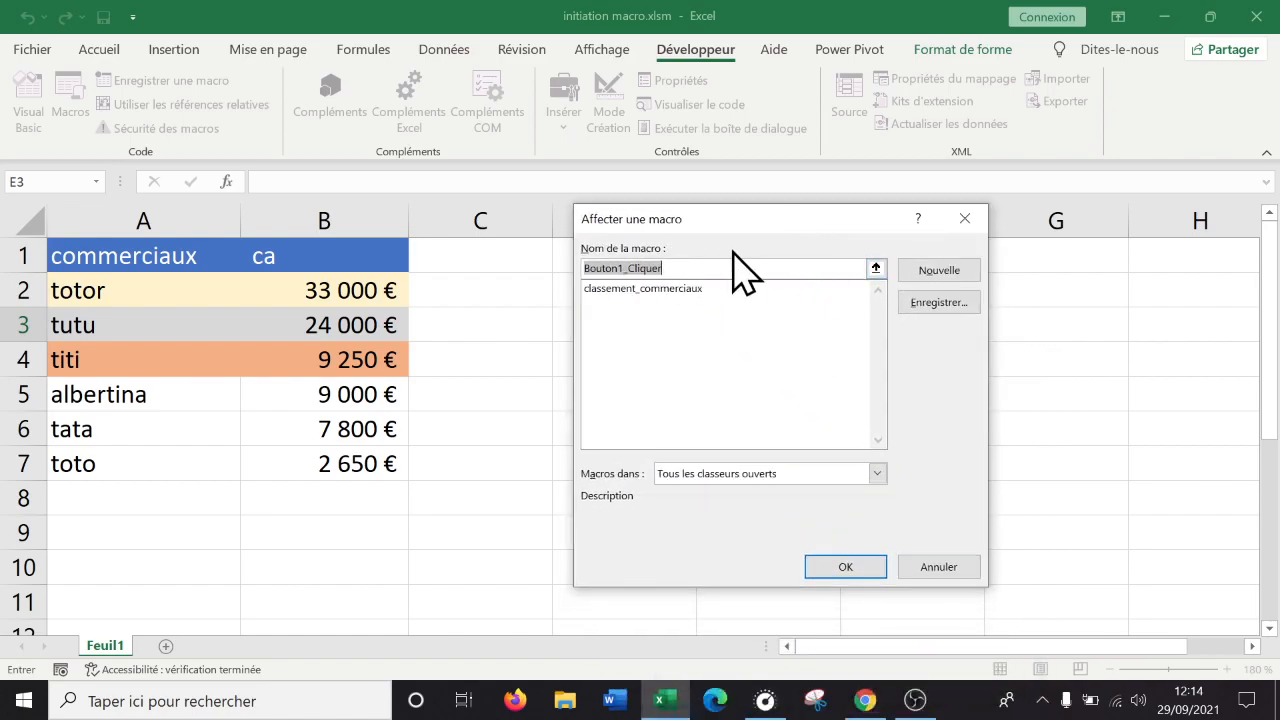
click(675, 291)
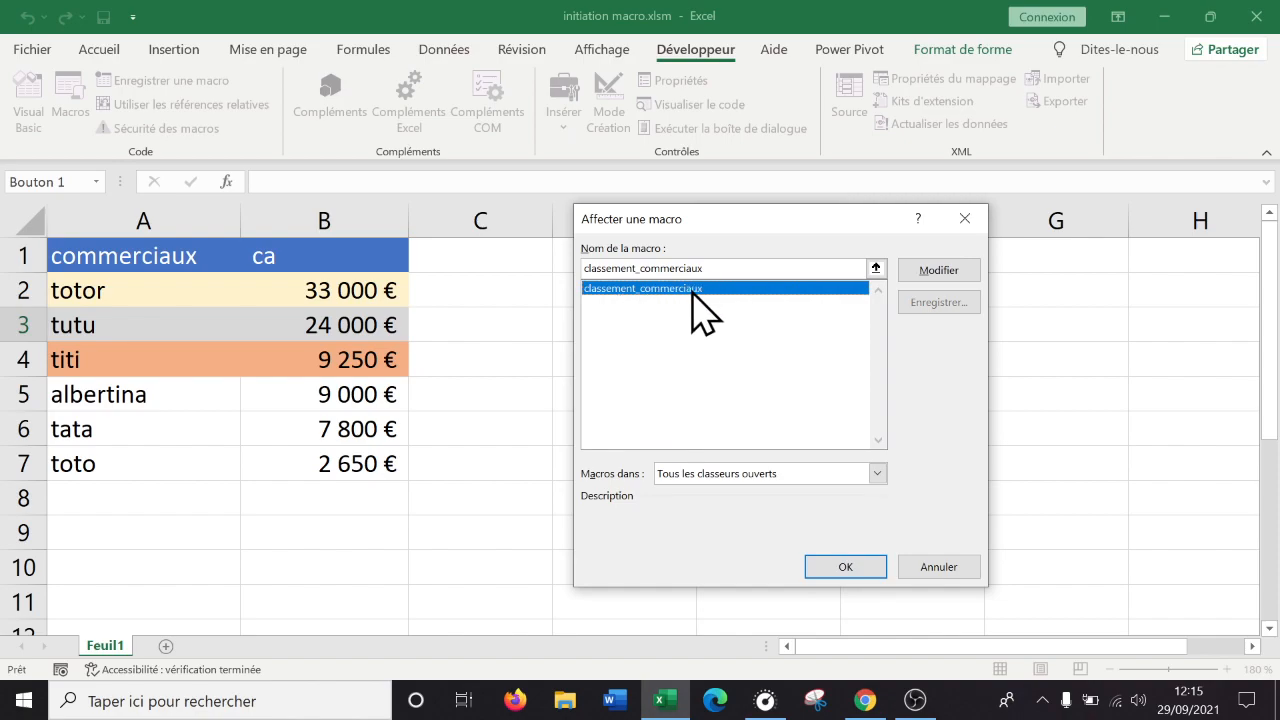
click(866, 566)
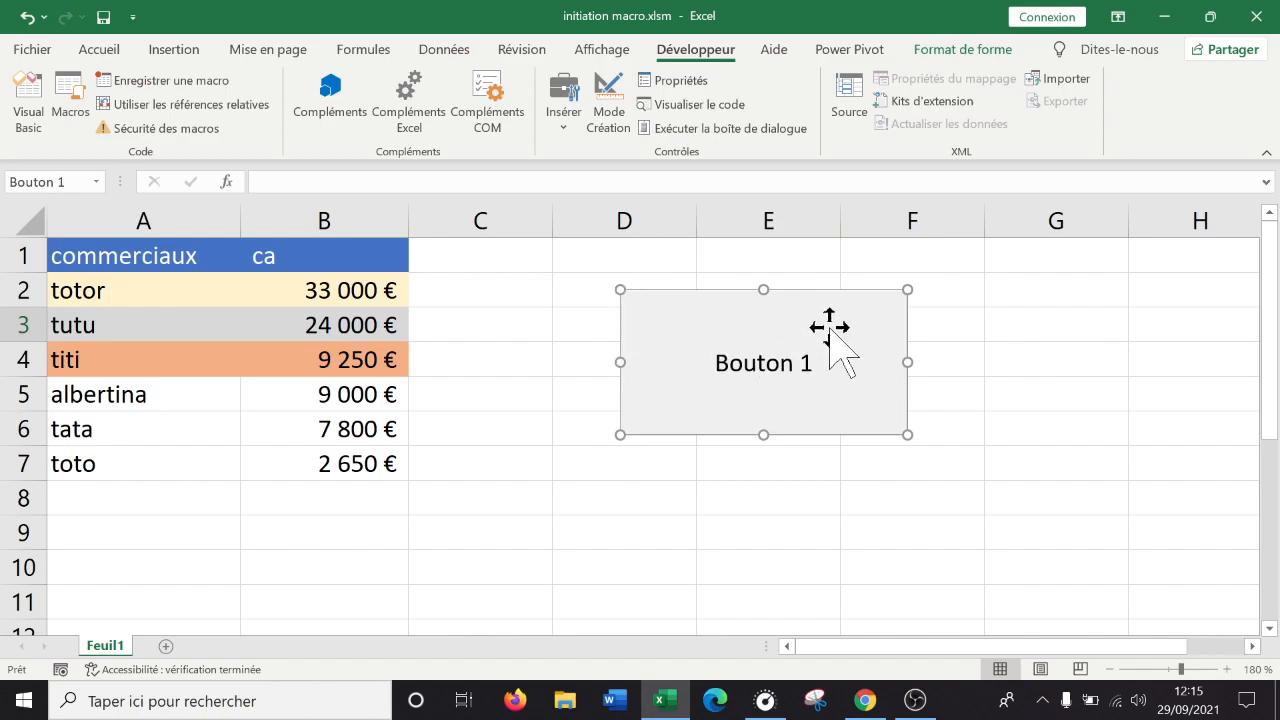
Check the macro assigned to the button, confirm classement_commerciaux and deselect the button.
right_click(864, 381)
click(800, 408)
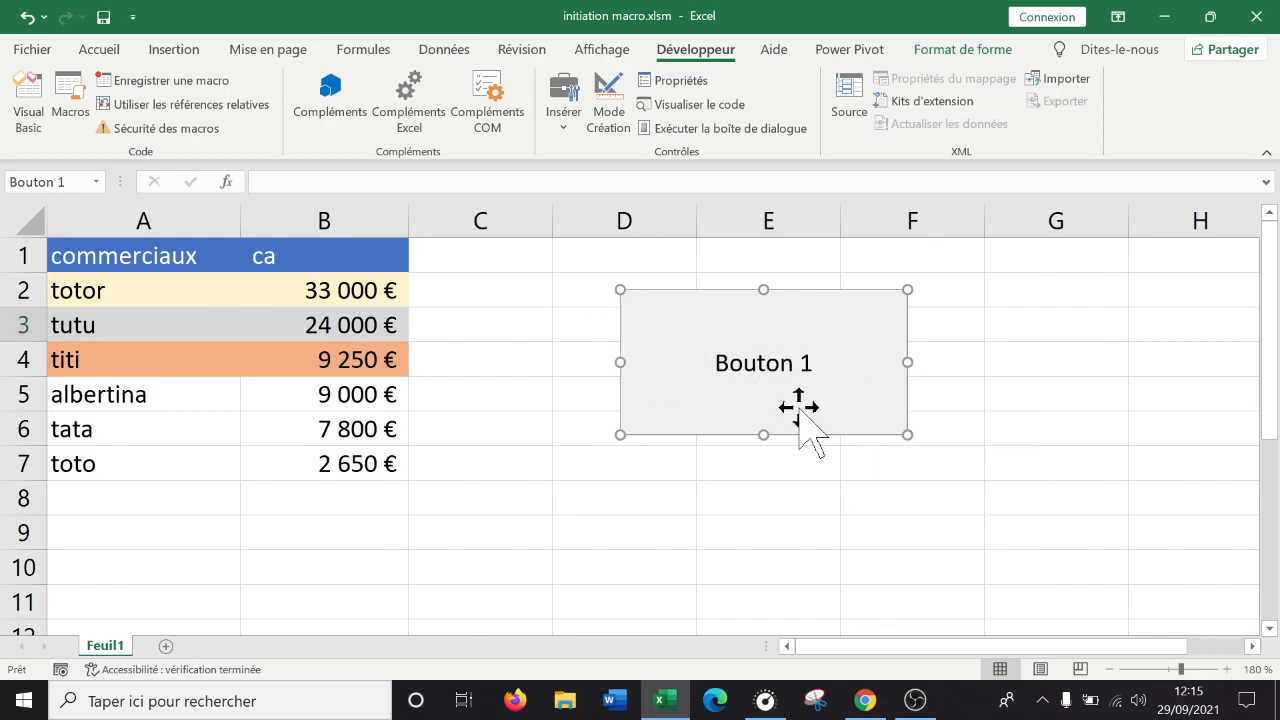
right_click(847, 402)
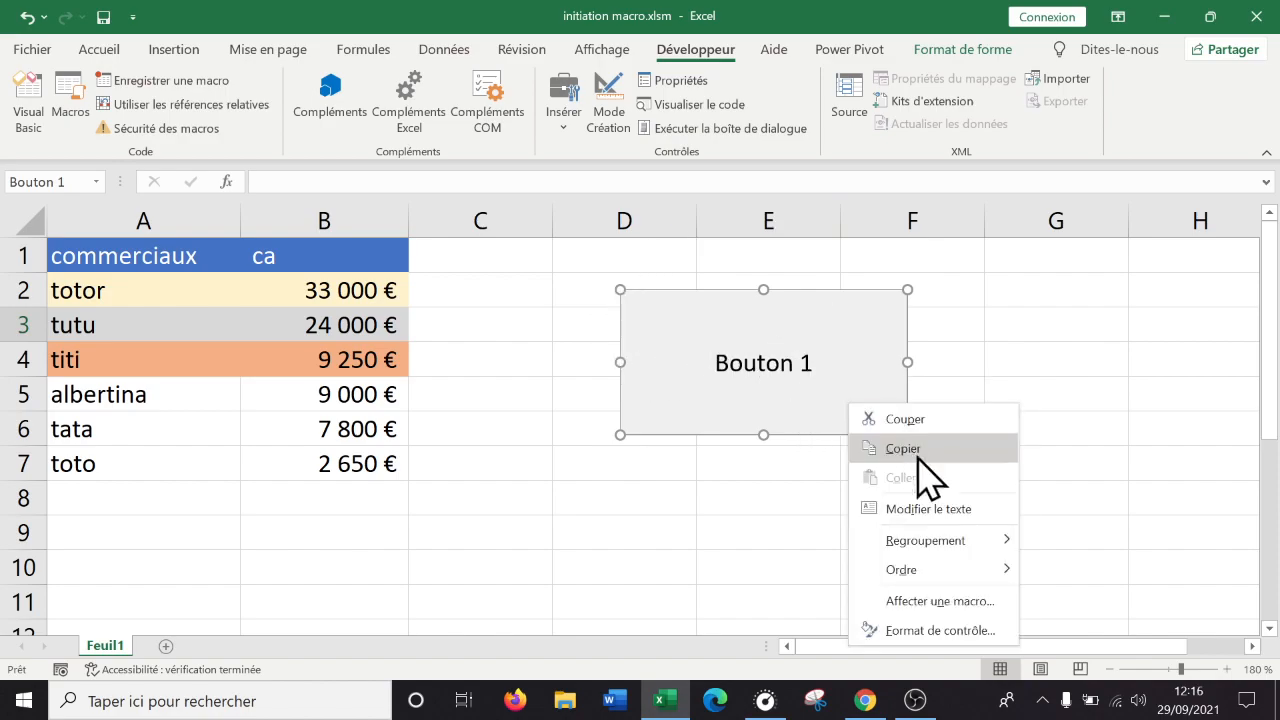
click(950, 606)
click(789, 376)
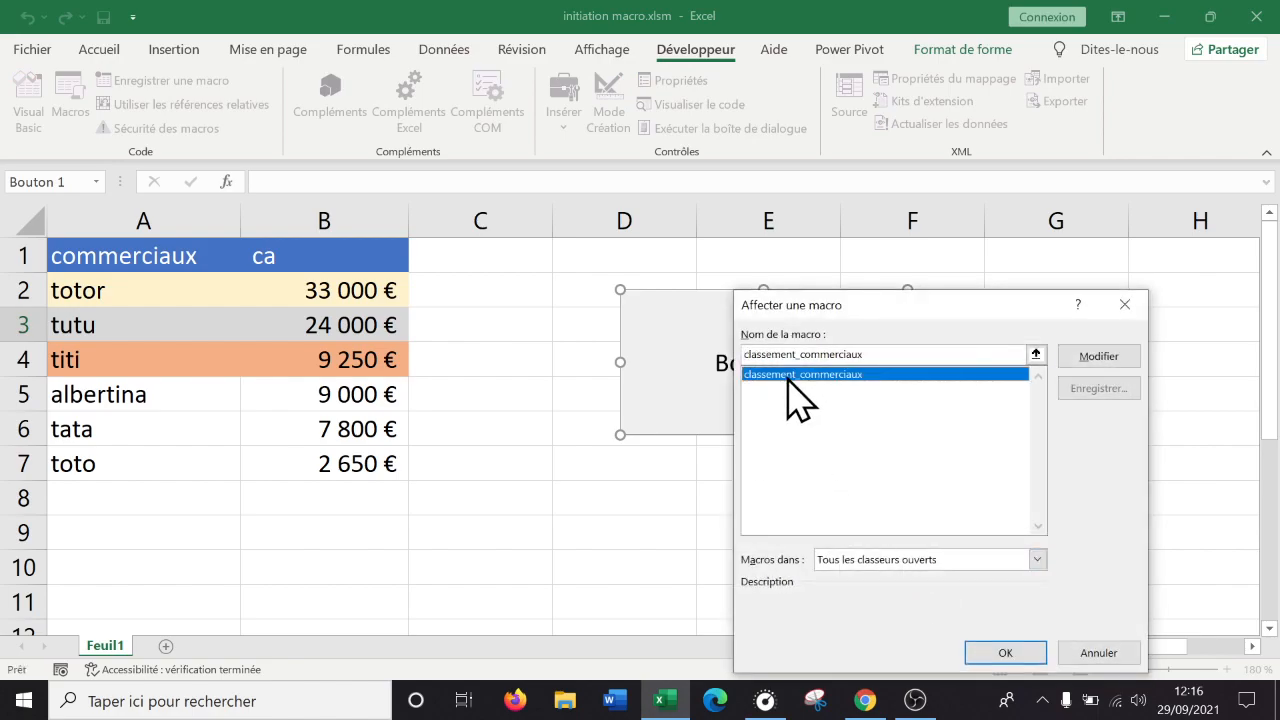
click(1004, 655)
drag(826, 520, 815, 498)
click(1017, 492)
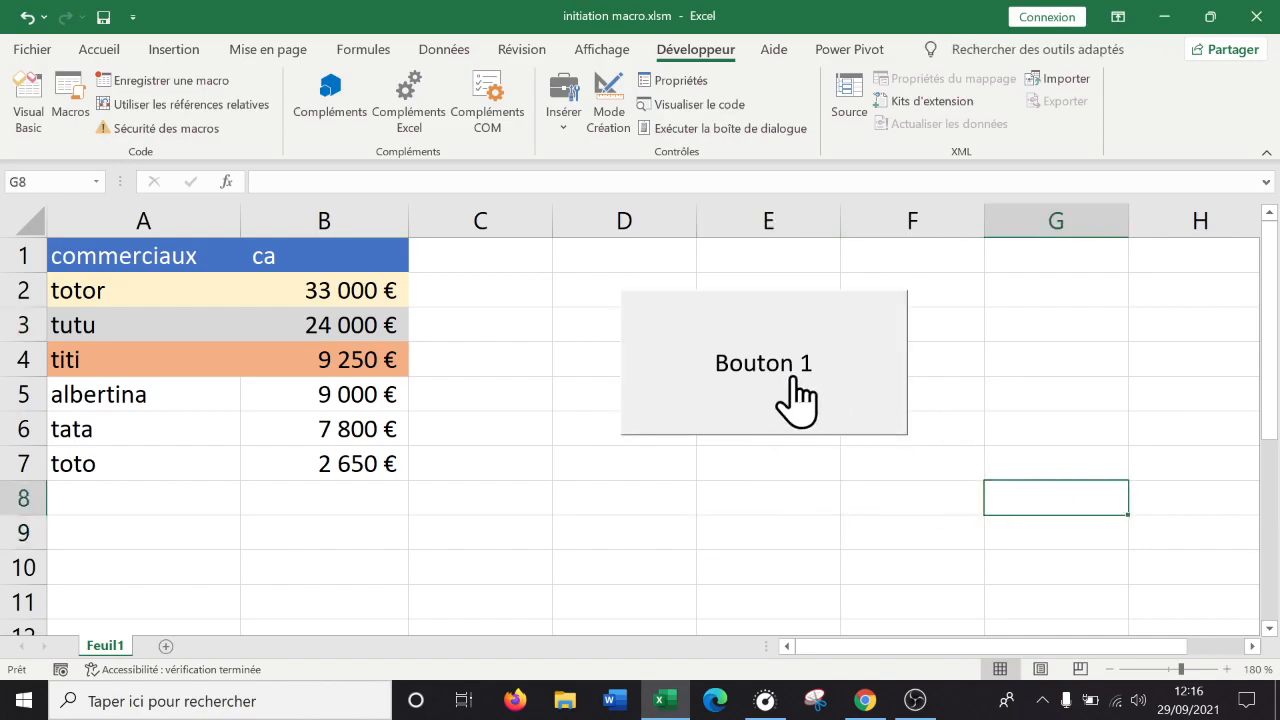
Change the button's label to "Classez-moi !" and leave text editing.
right_click(855, 388)
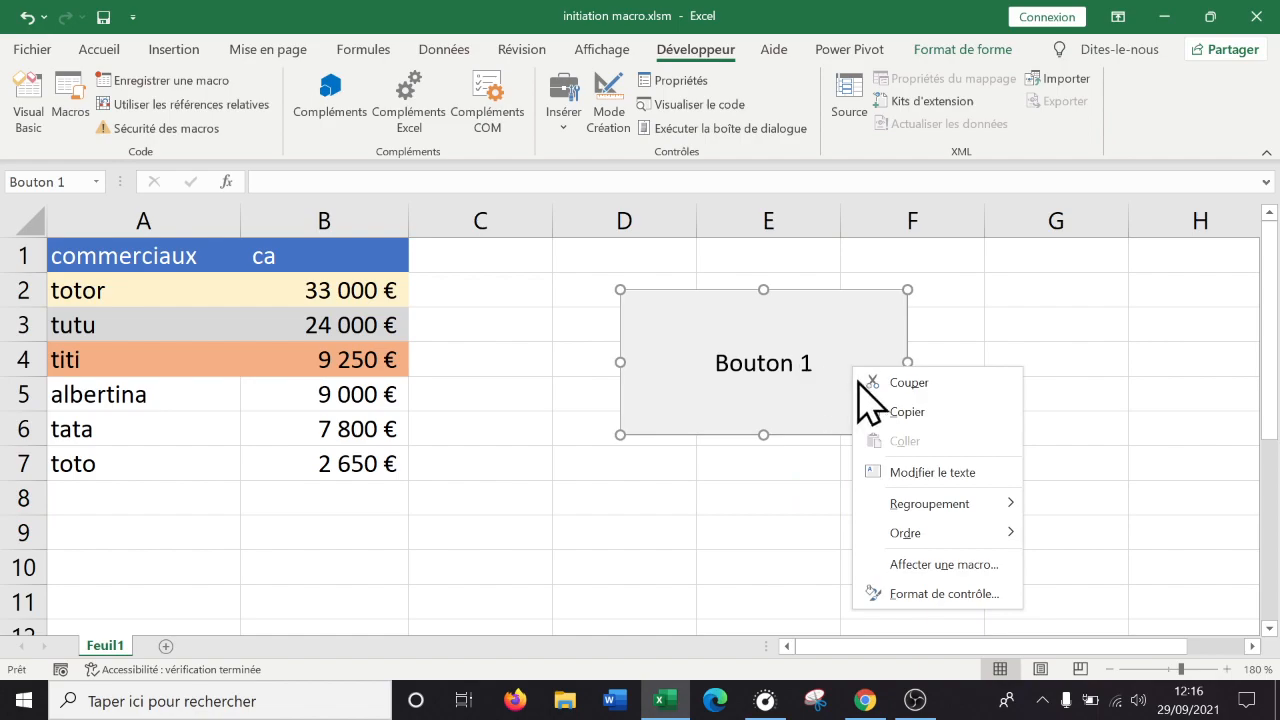
click(930, 473)
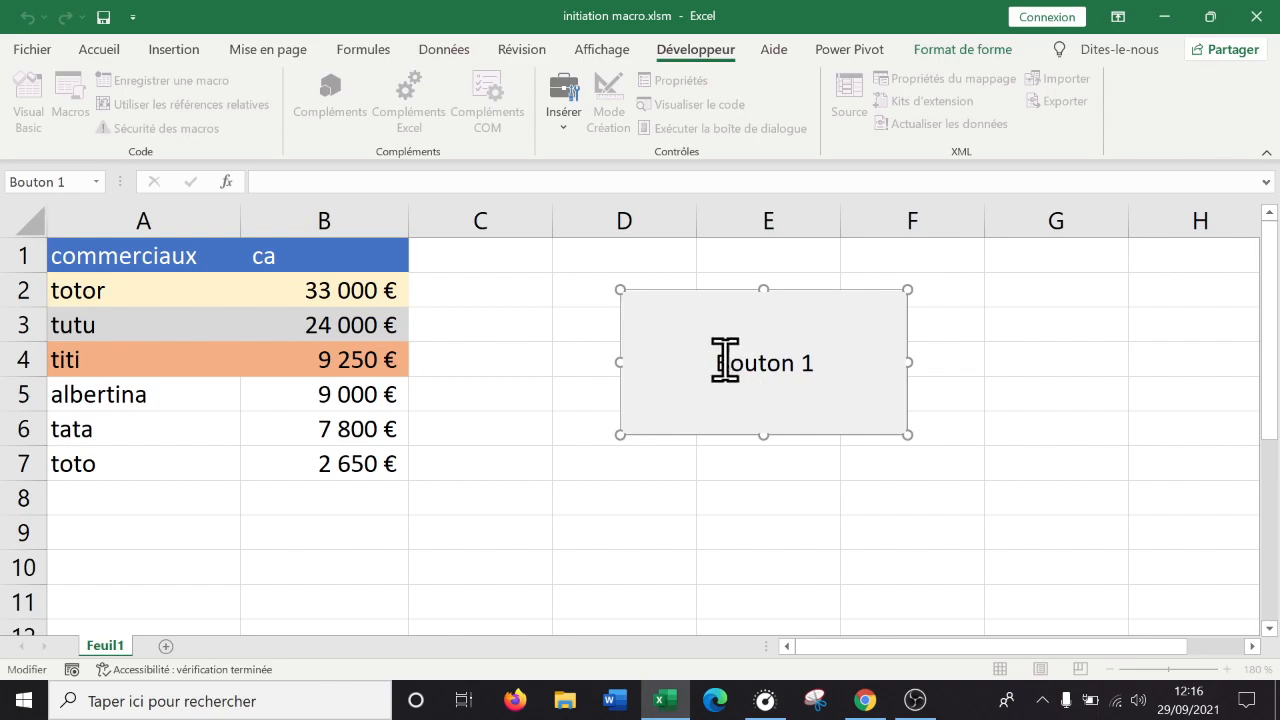
drag(720, 363, 886, 365)
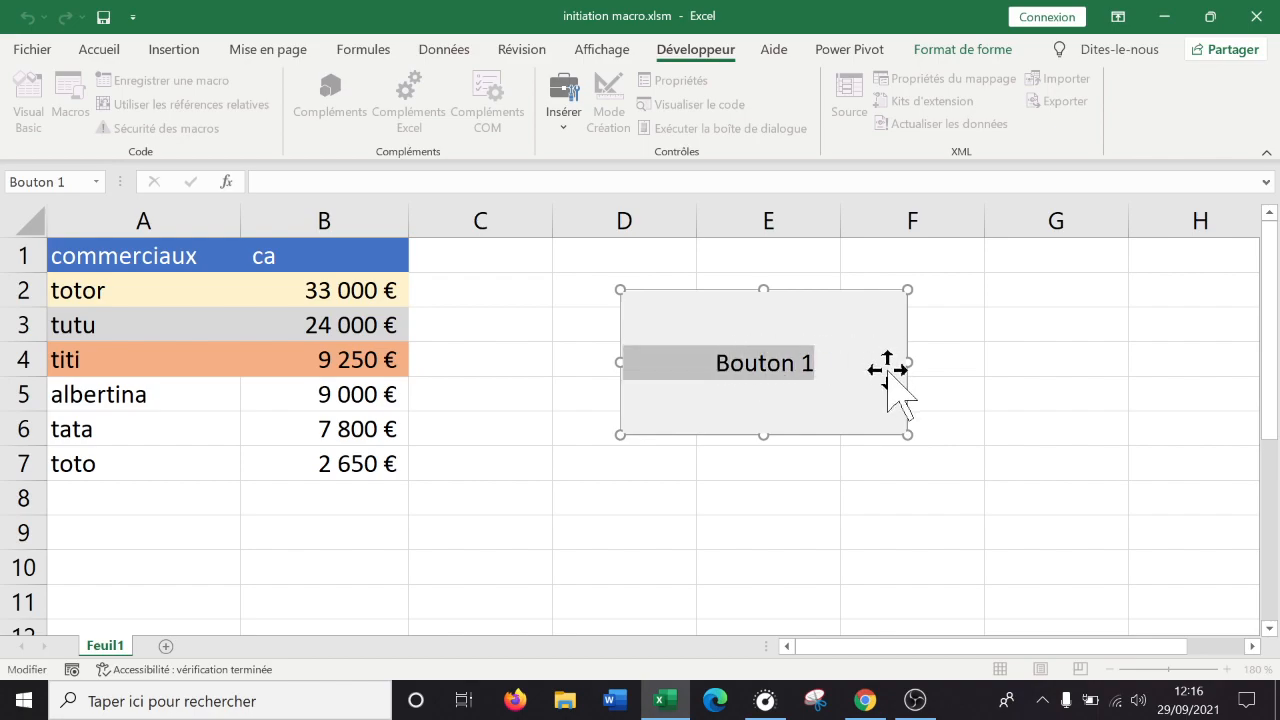
text(Classez moi !)
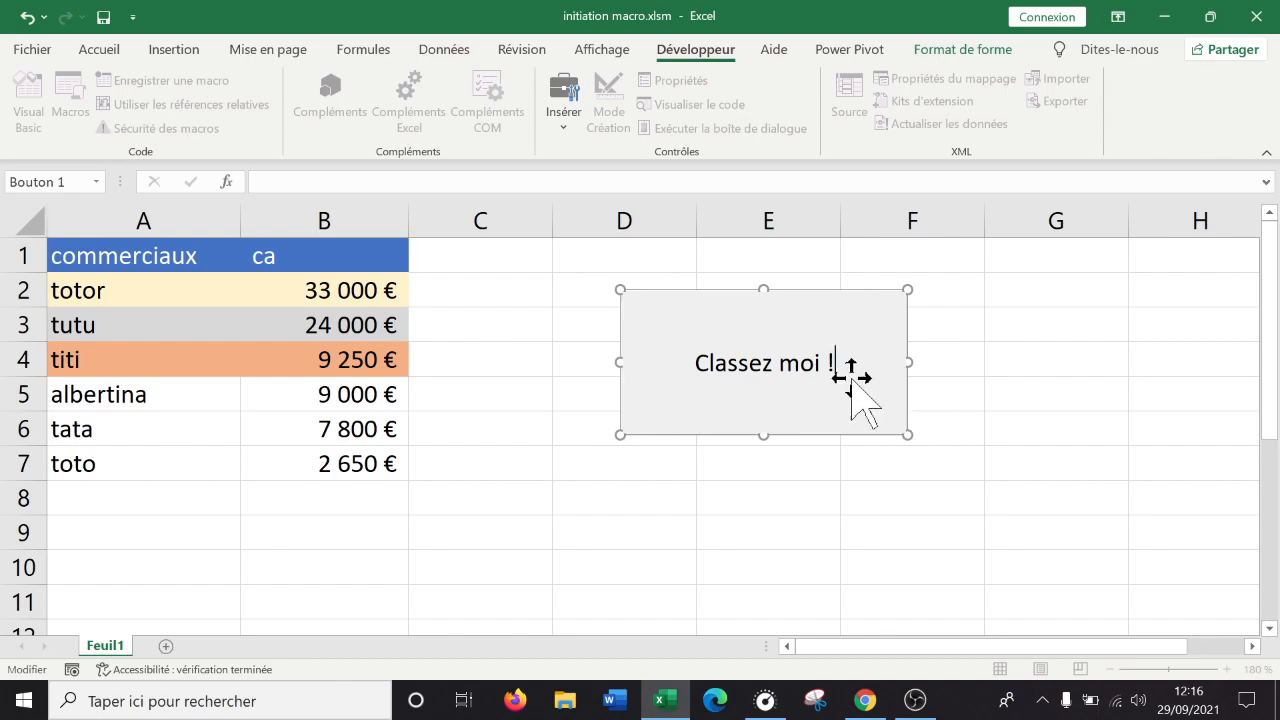
click(778, 363)
key(BackSpace)
text(-)
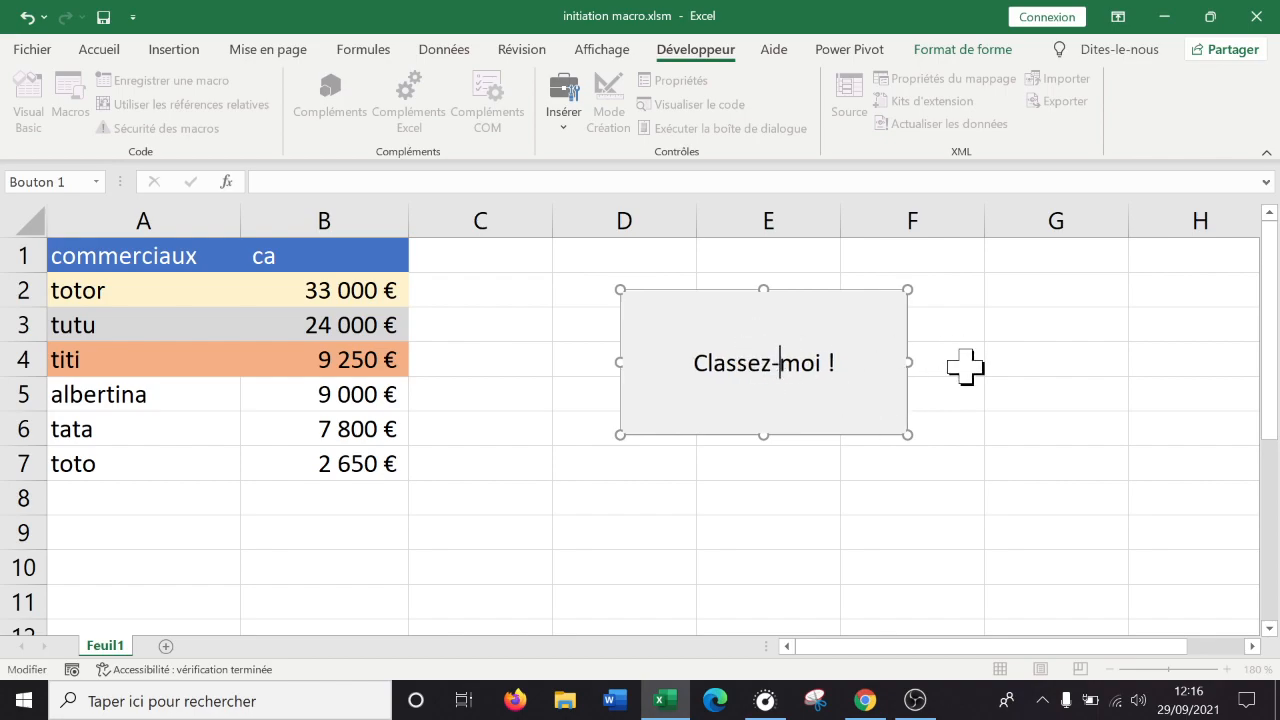
click(575, 547)
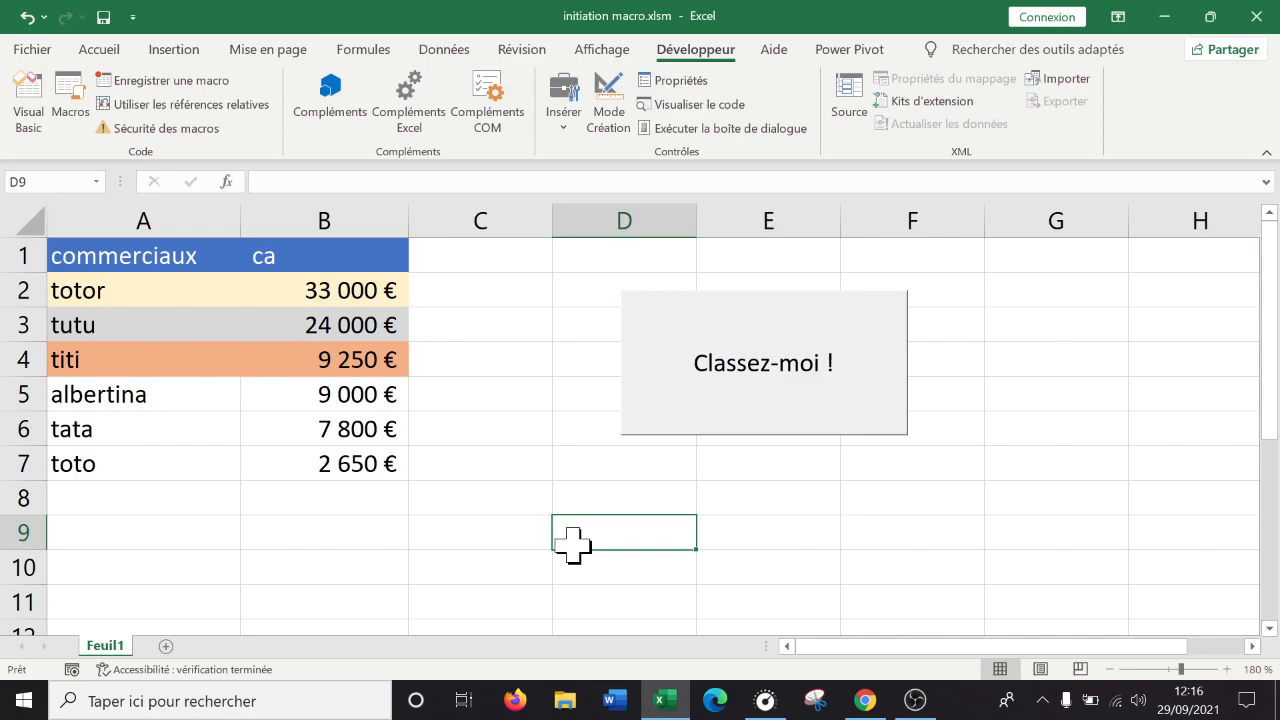
Set albertina's ca value in B5 to 40000 and tata's in B6 to 52000.
click(450, 347)
click(337, 400)
click(362, 456)
click(359, 397)
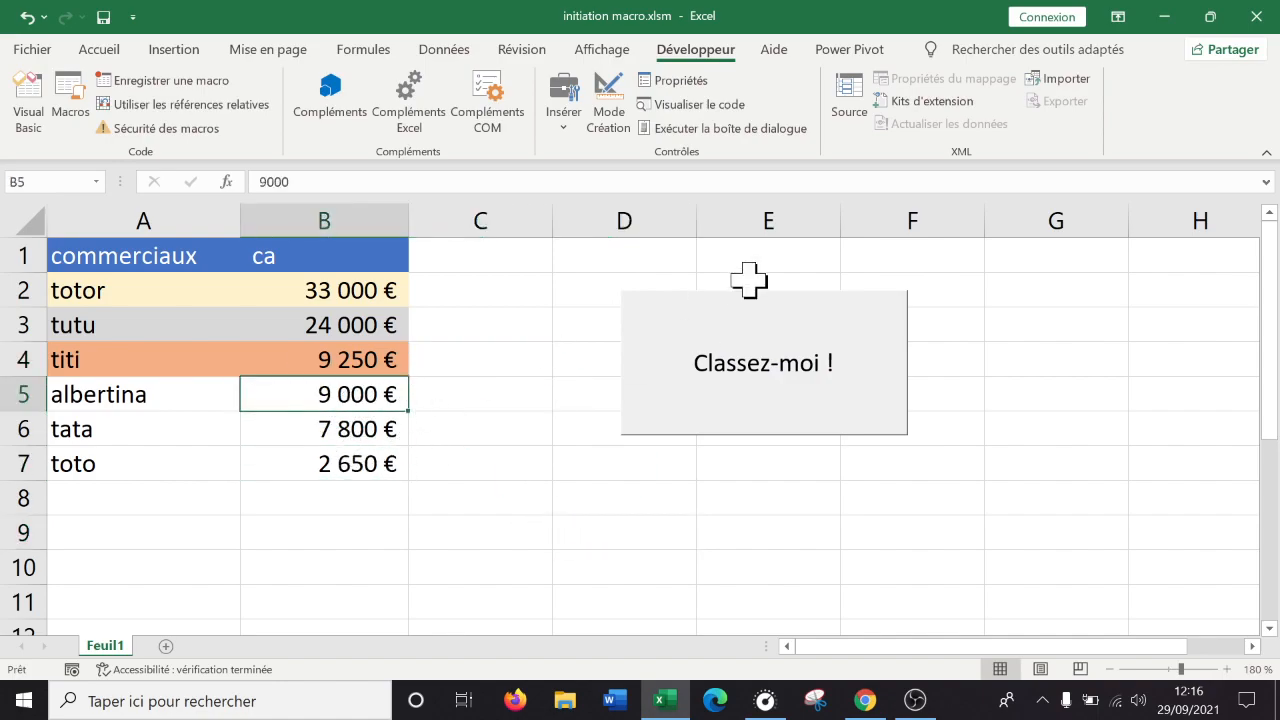
text(40000)
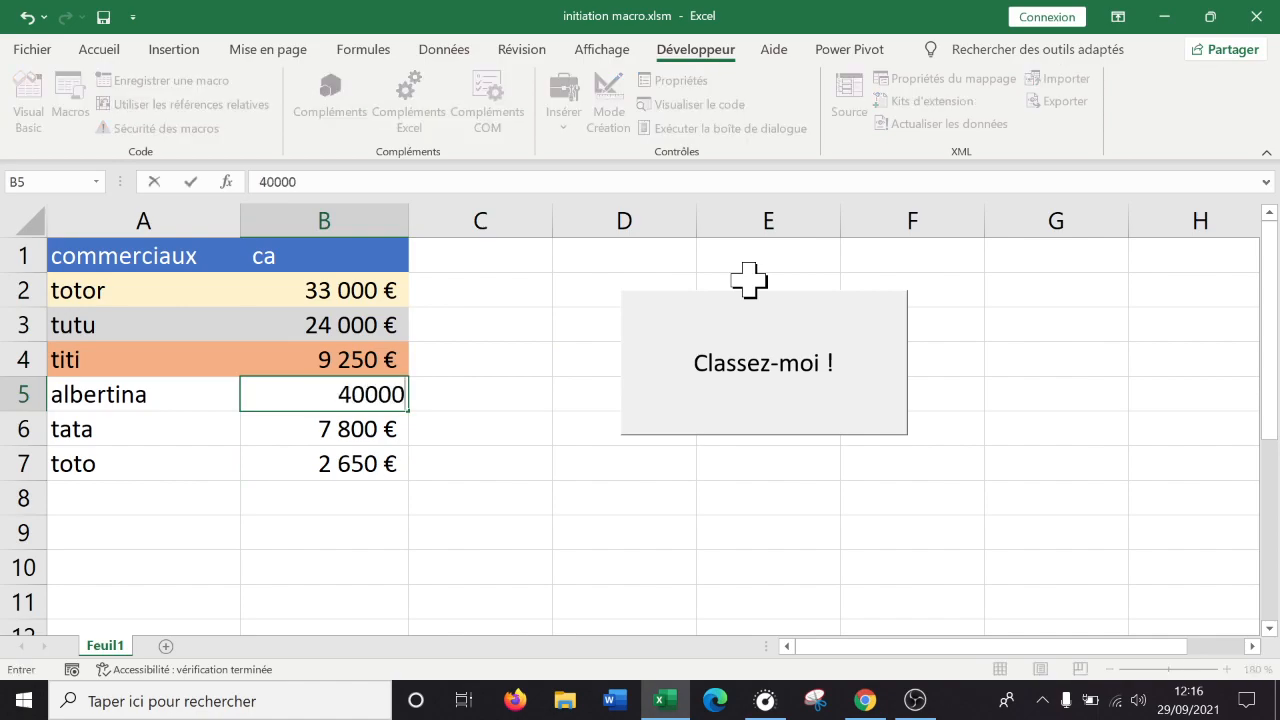
key(Return)
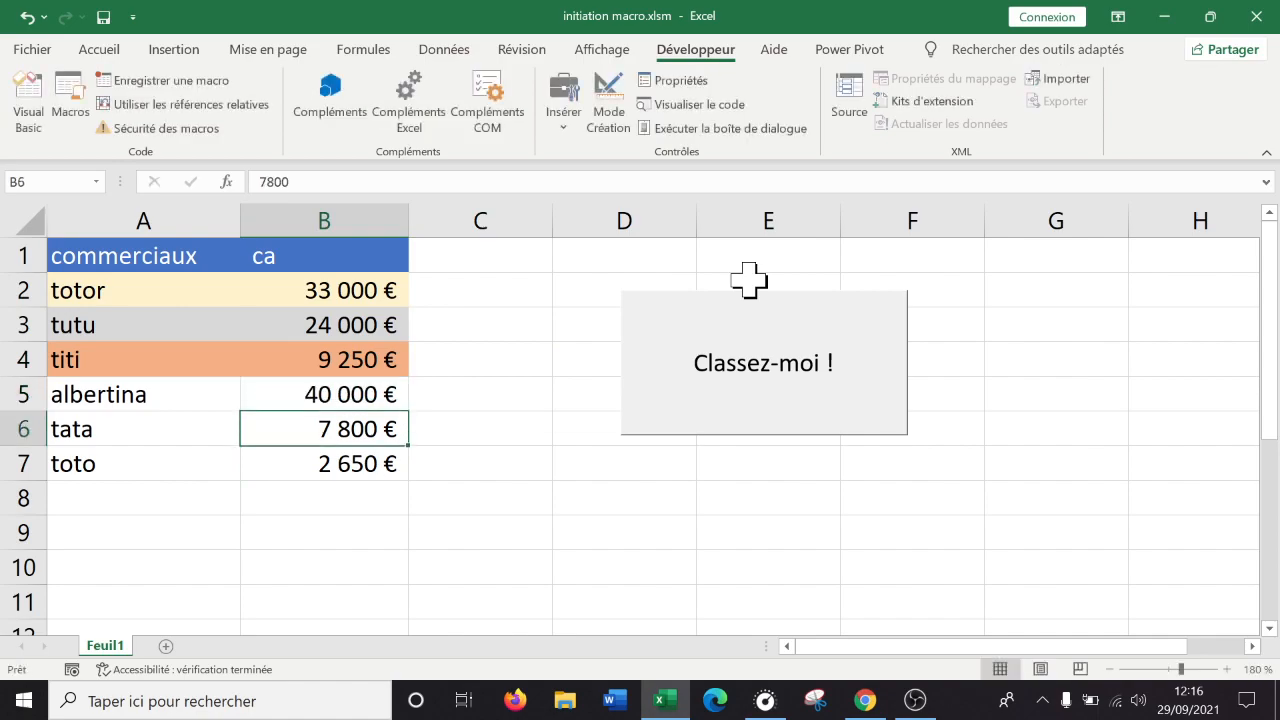
text(52000)
key(Return)
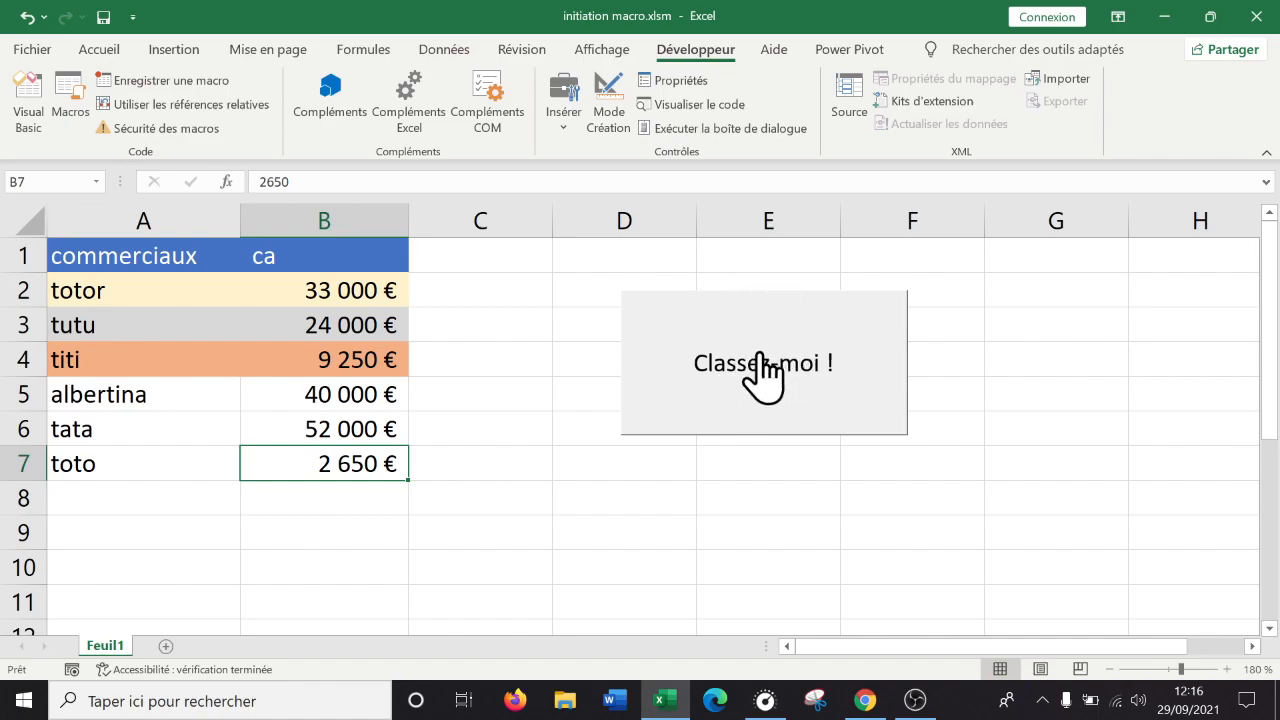
Re-rank and recolour the table with the Classez-moi ! button, and deselect by selecting the empty cell E7.
click(805, 345)
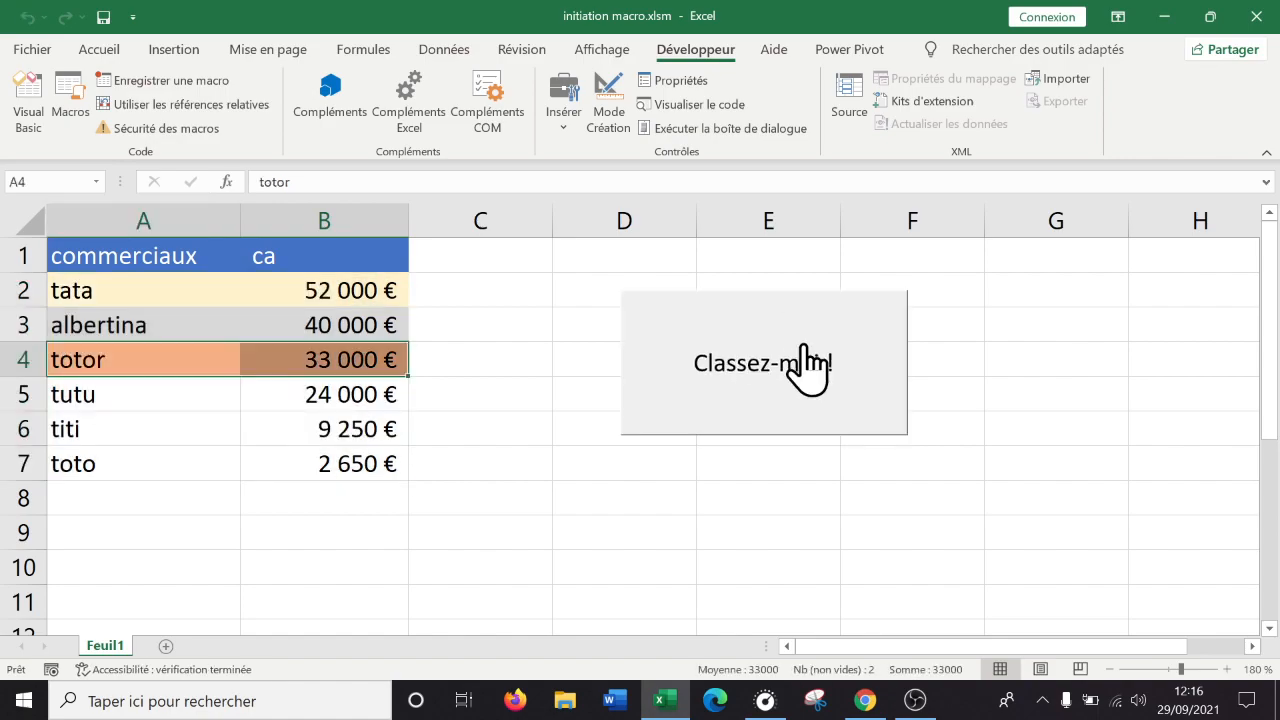
click(786, 465)
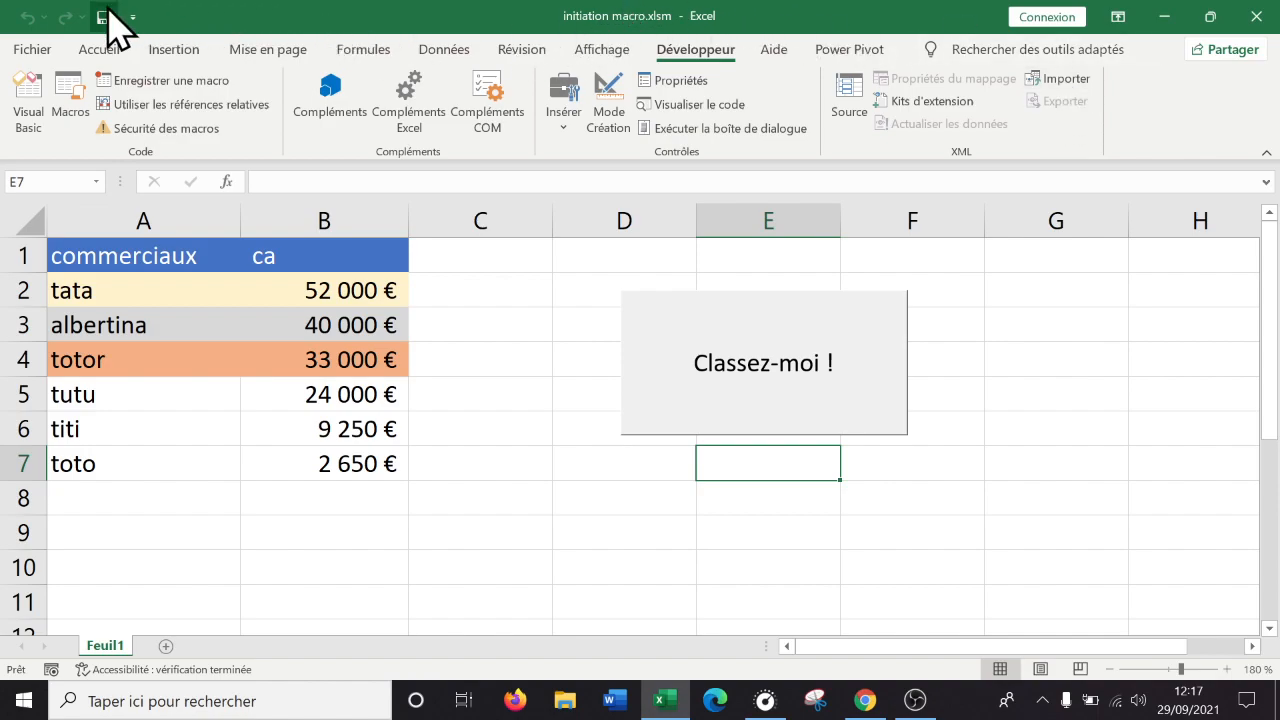
Save and close the workbook, reopen initiation macro.xlsm from the desktop and enable its macro content.
click(1256, 16)
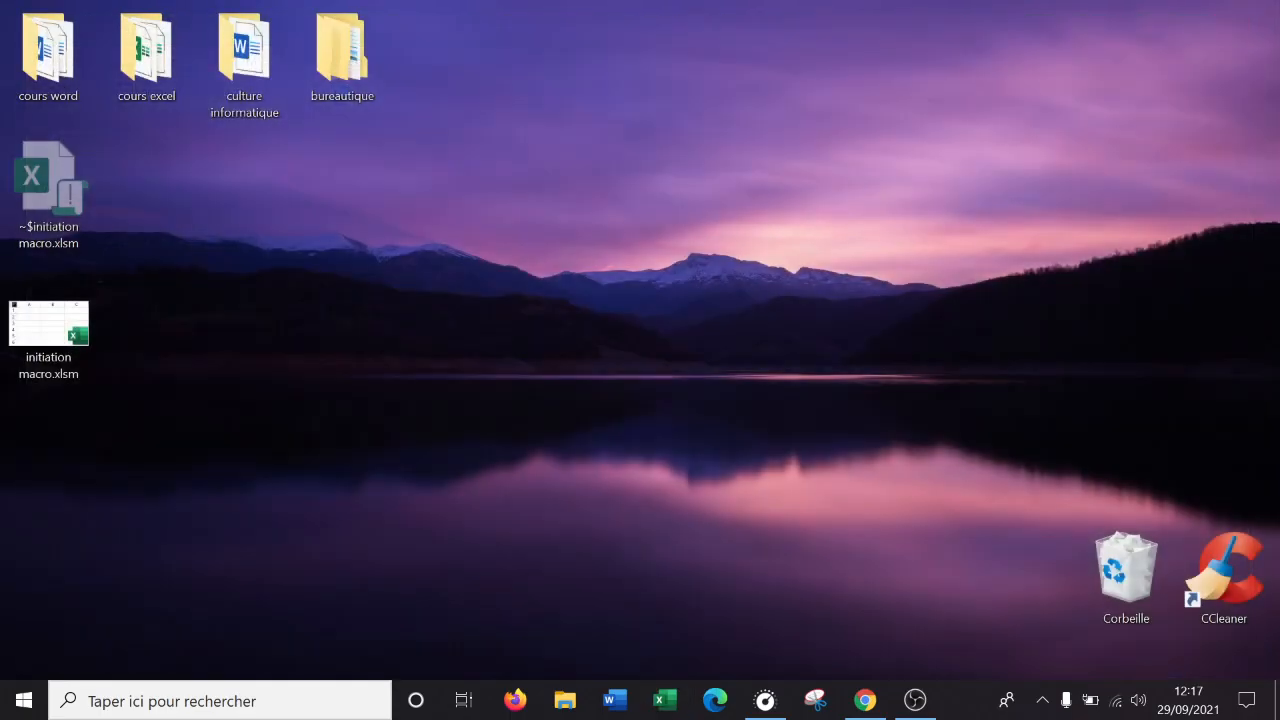
double_click(69, 358)
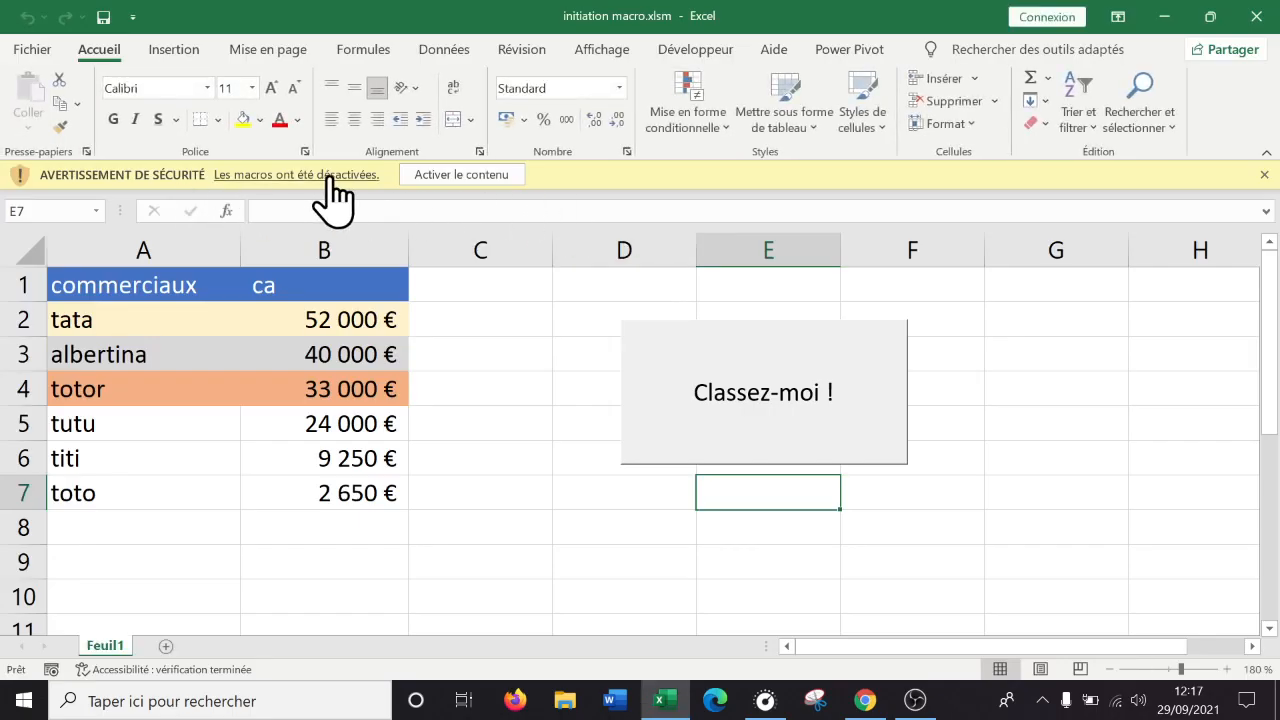
click(455, 176)
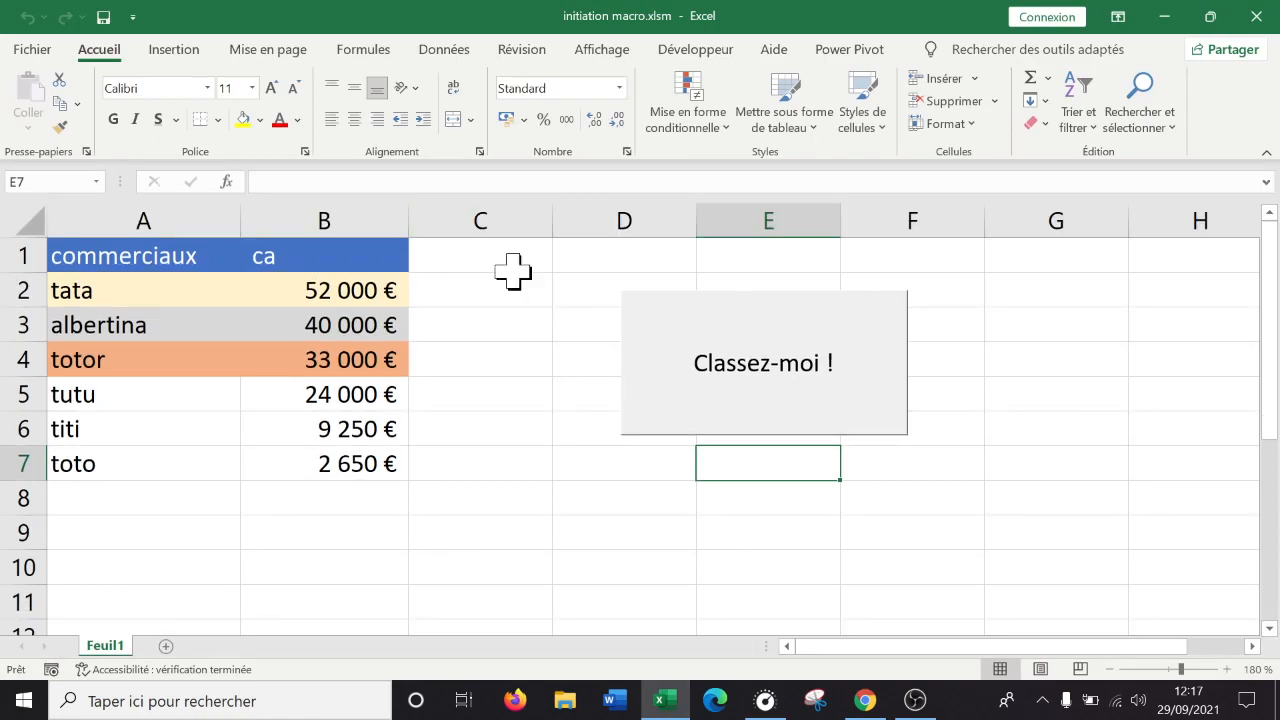
click(527, 425)
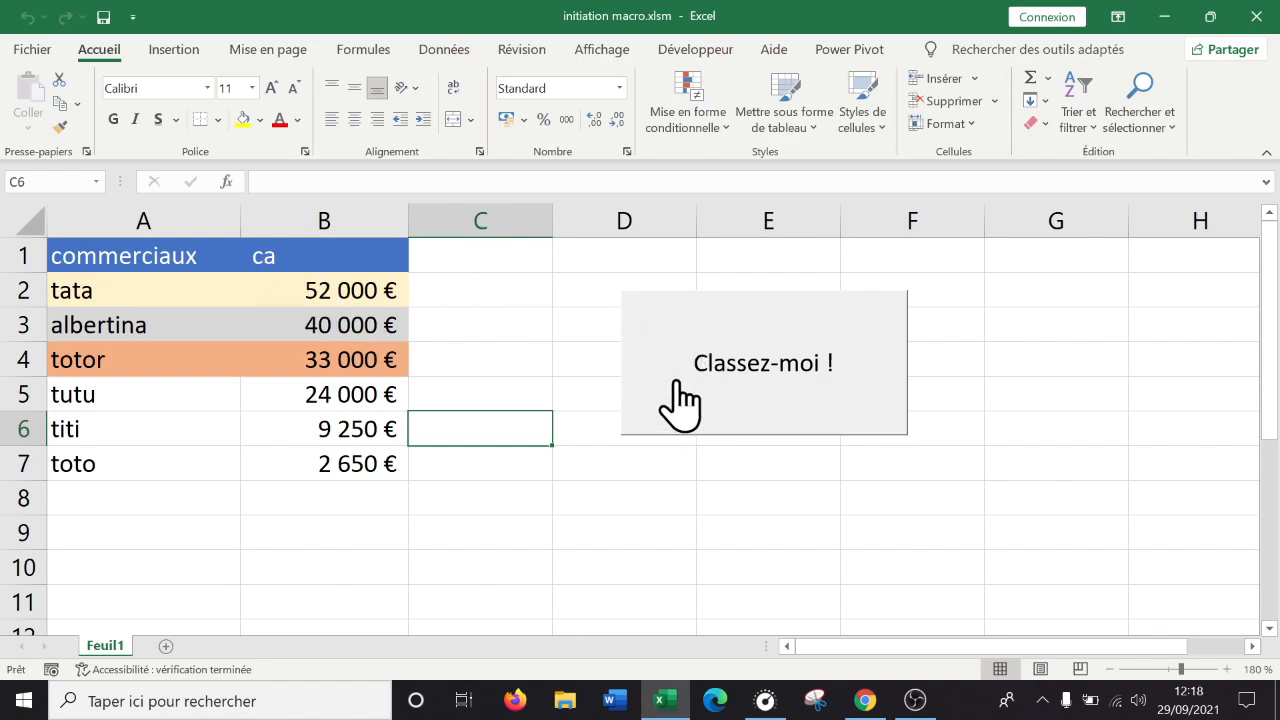
drag(110, 291, 305, 478)
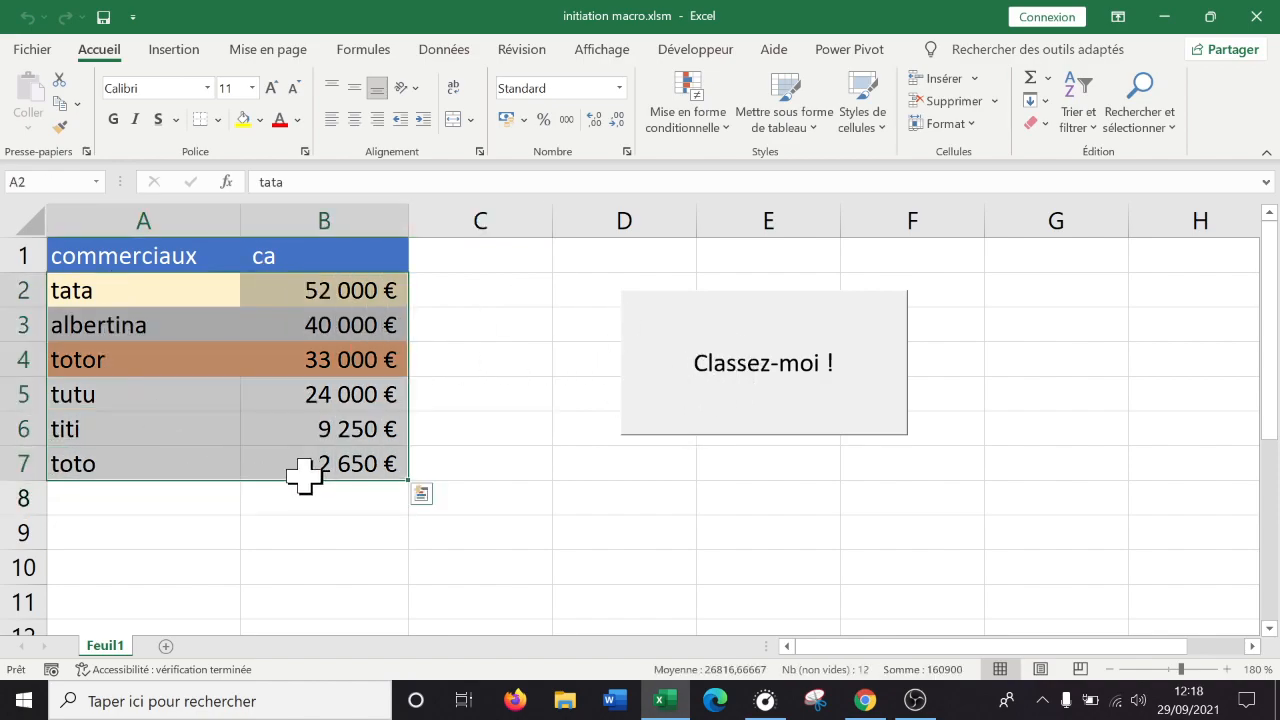
click(333, 428)
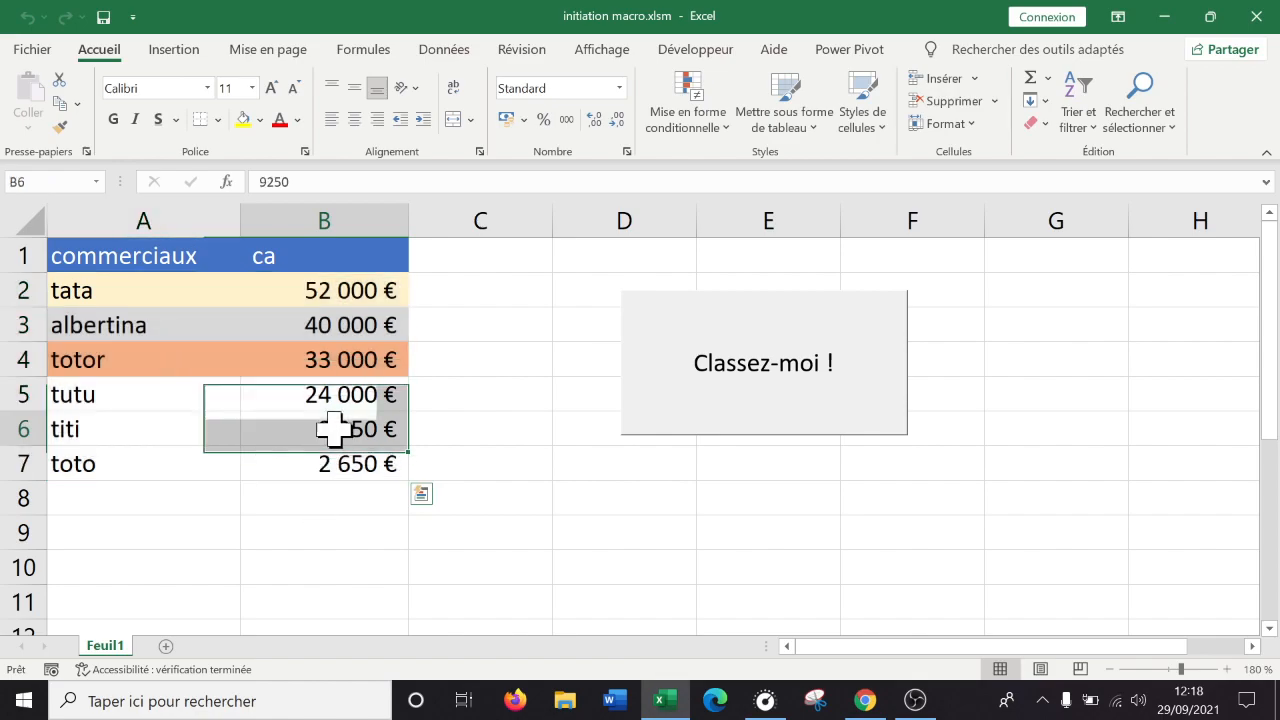
click(728, 135)
click(486, 394)
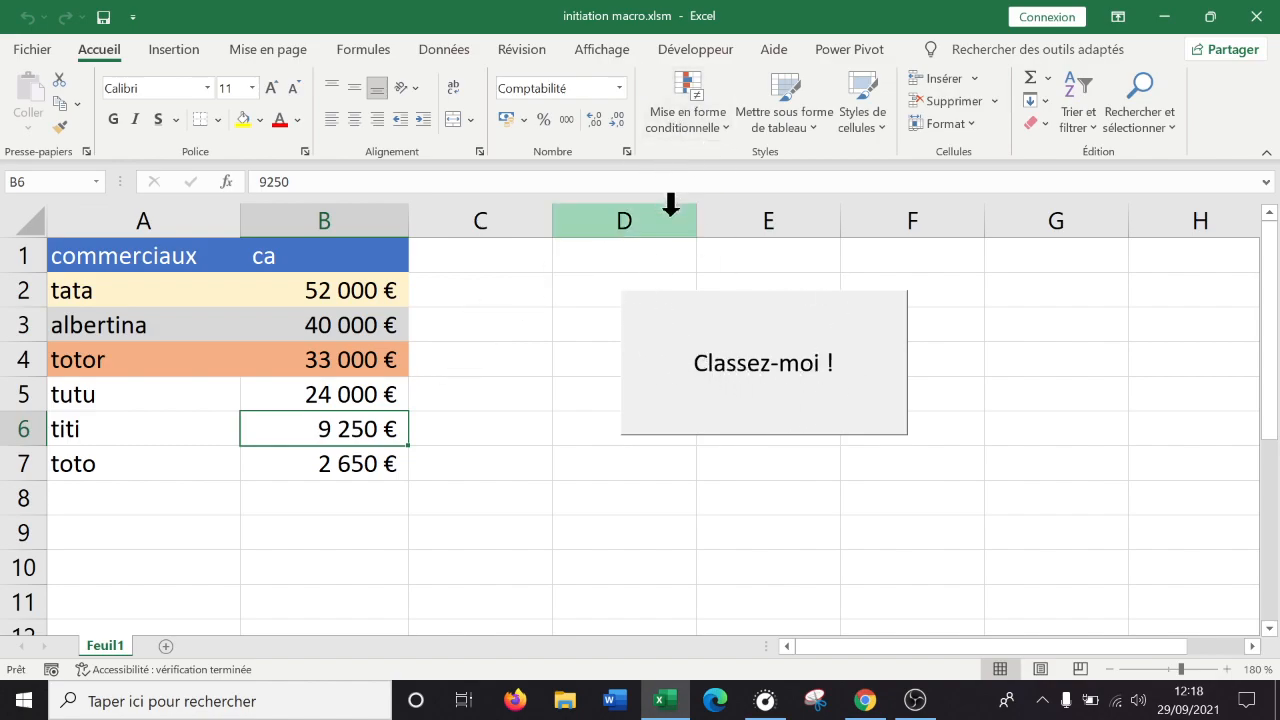
click(722, 70)
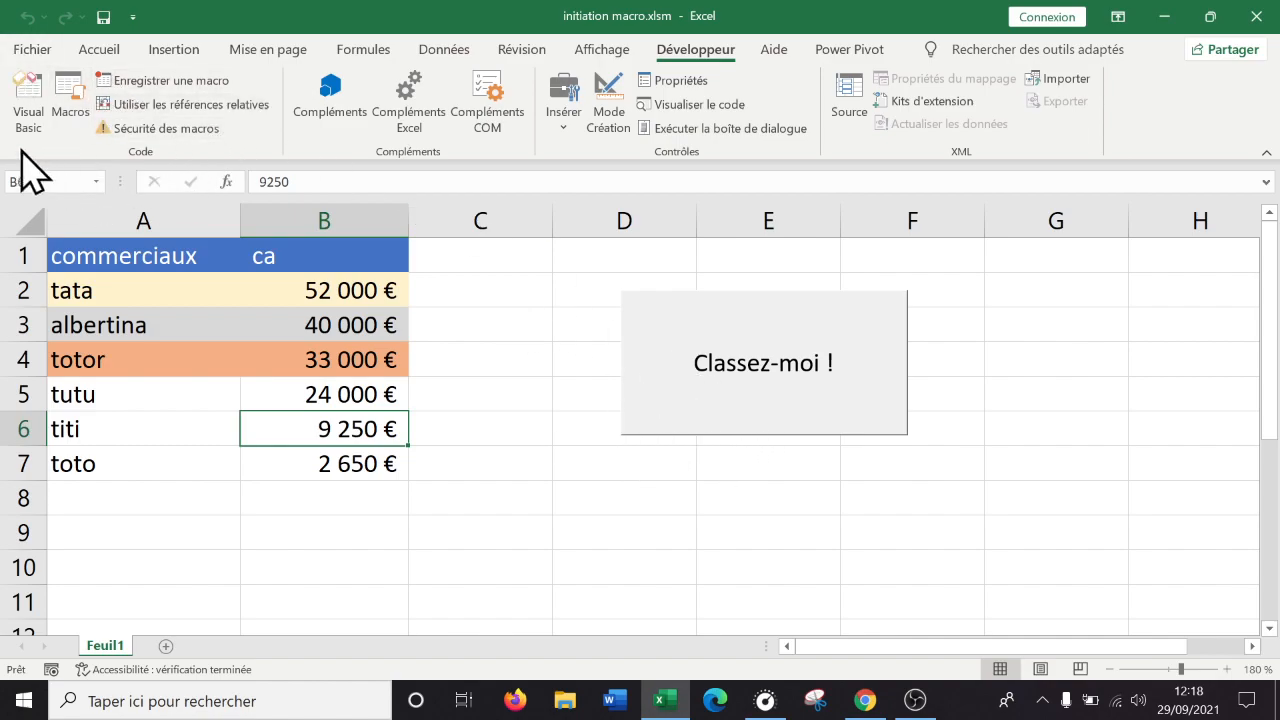
Open the code of Module1 from the initiation macro.xlsm project in the Visual Basic editor.
click(30, 100)
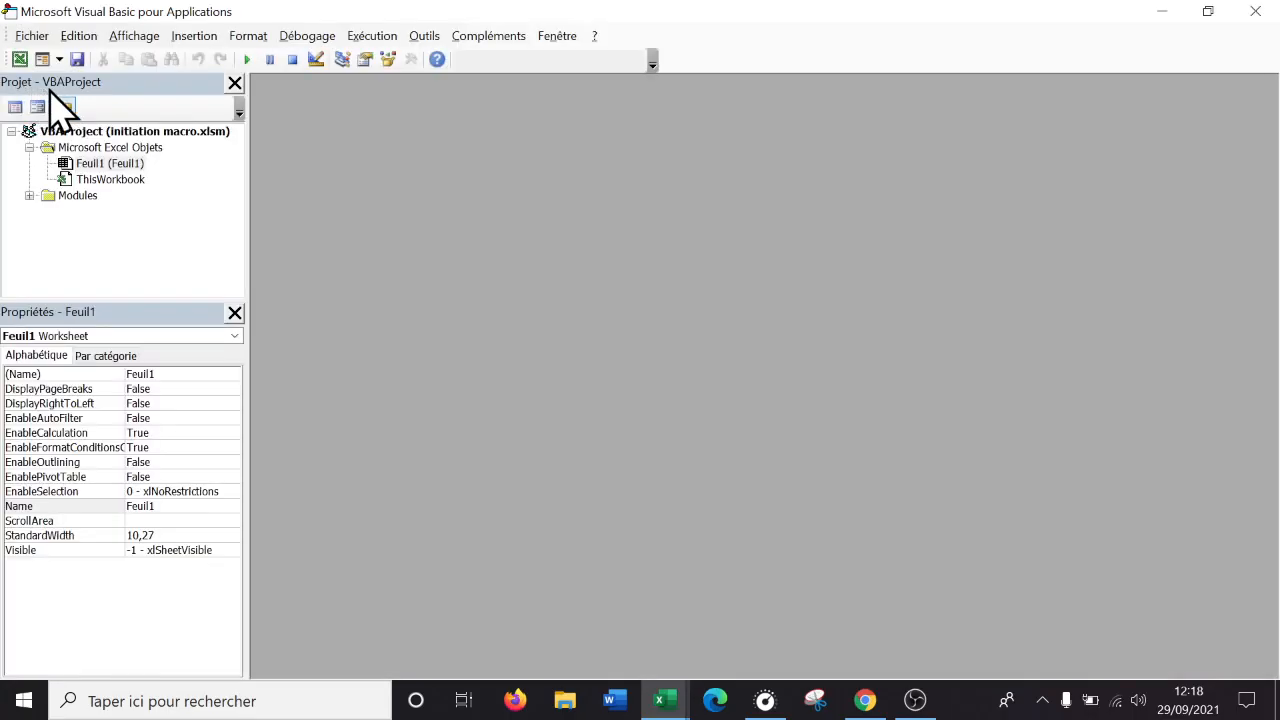
click(30, 195)
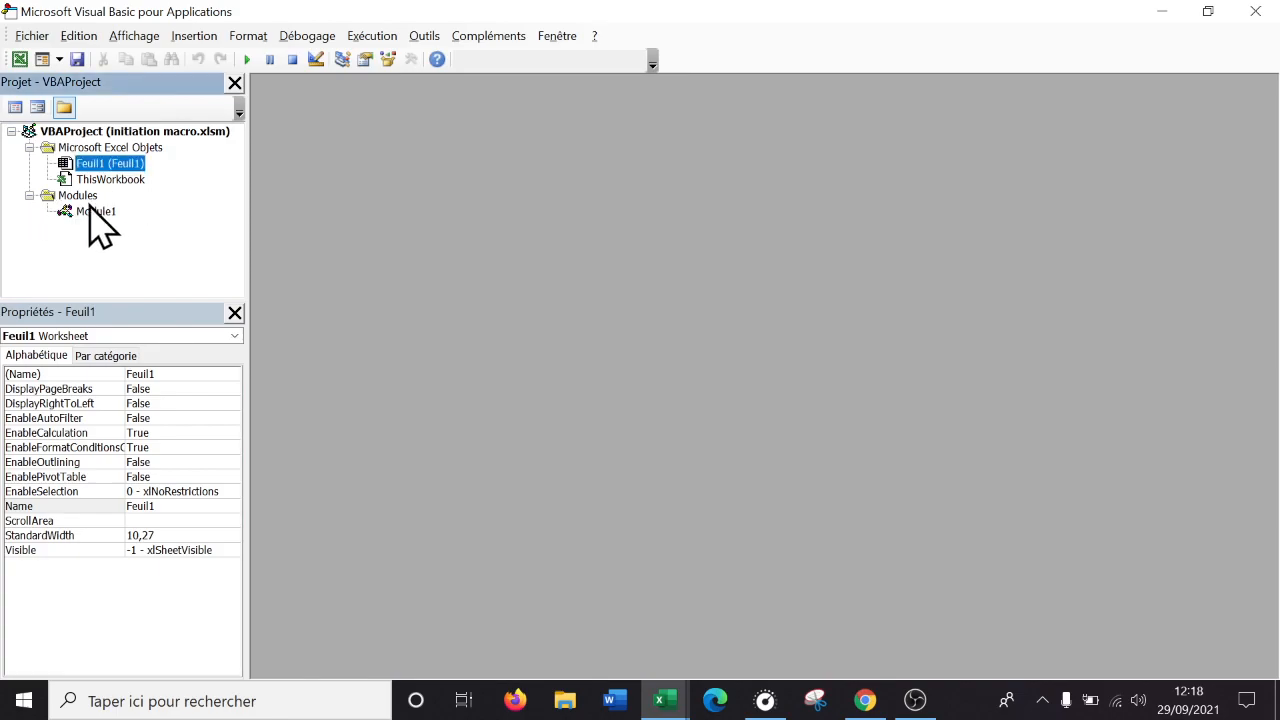
double_click(98, 213)
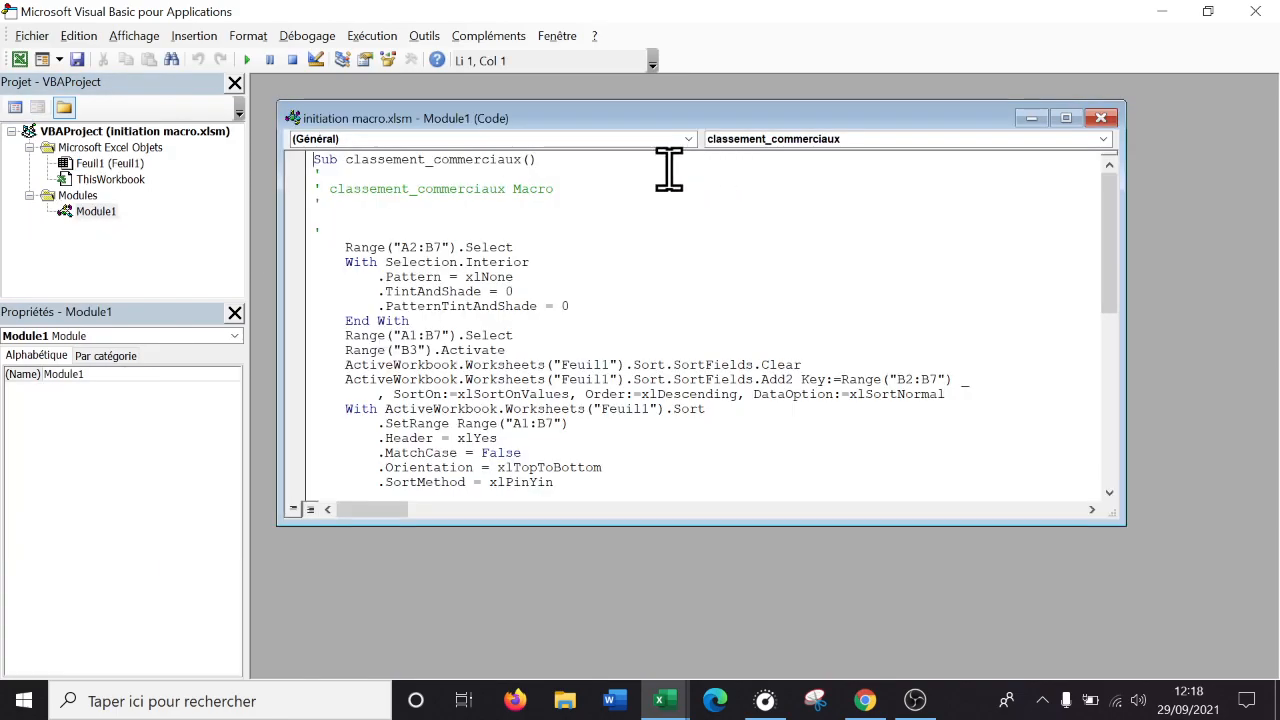
Examine the recorded classement_commerciaux code, from clearing the fill of A2:B7 through the descending sort to the fills of the top three rows.
scroll(445, 240, down, 10)
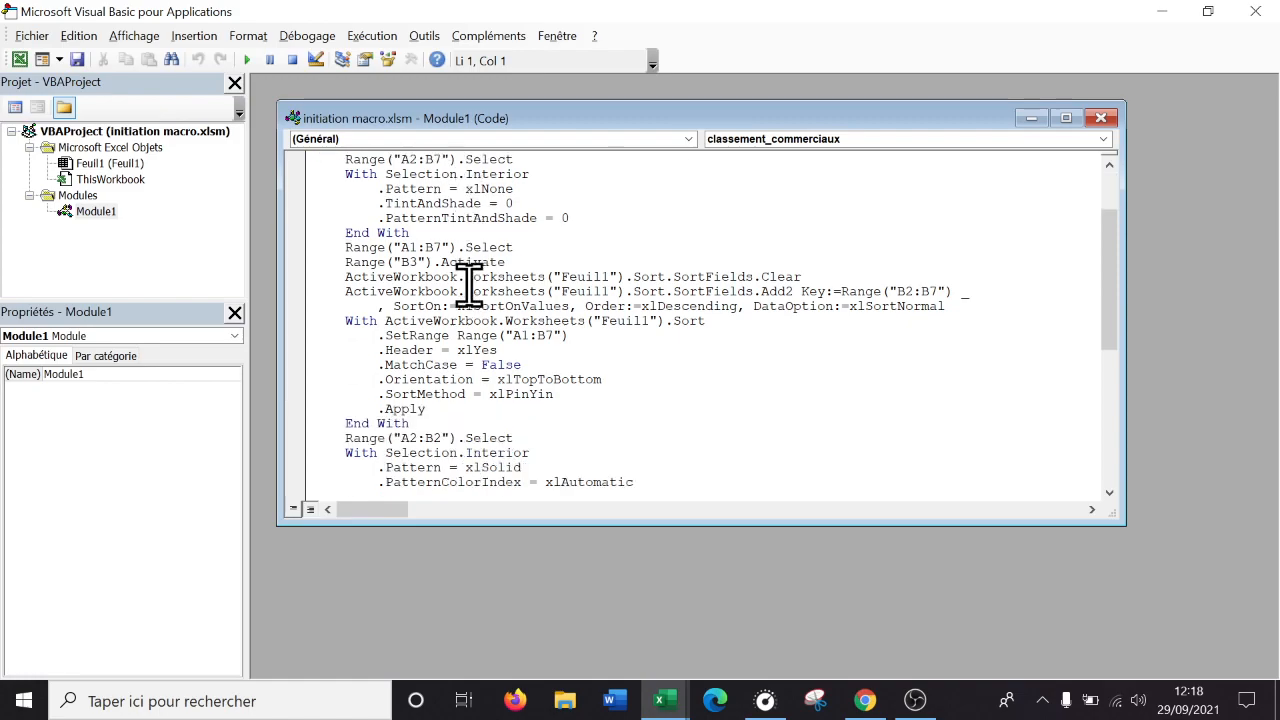
scroll(480, 320, up, 10)
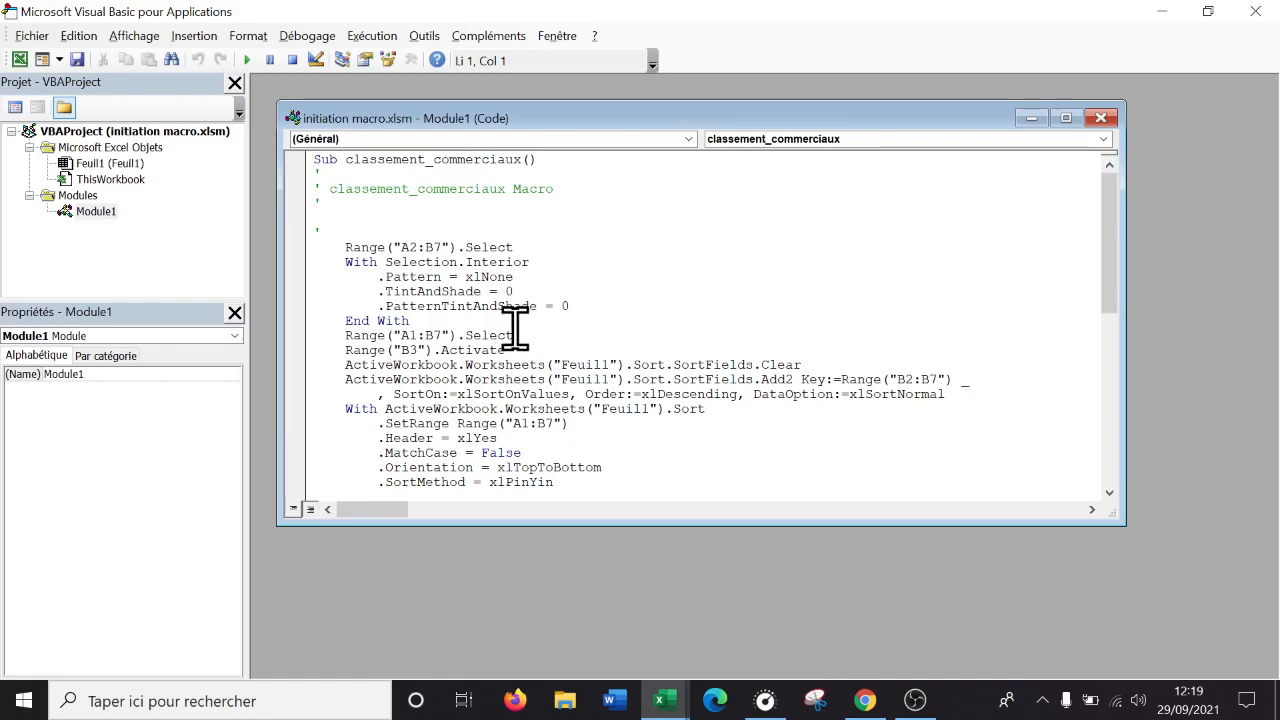
click(345, 236)
scroll(466, 243, down, 3)
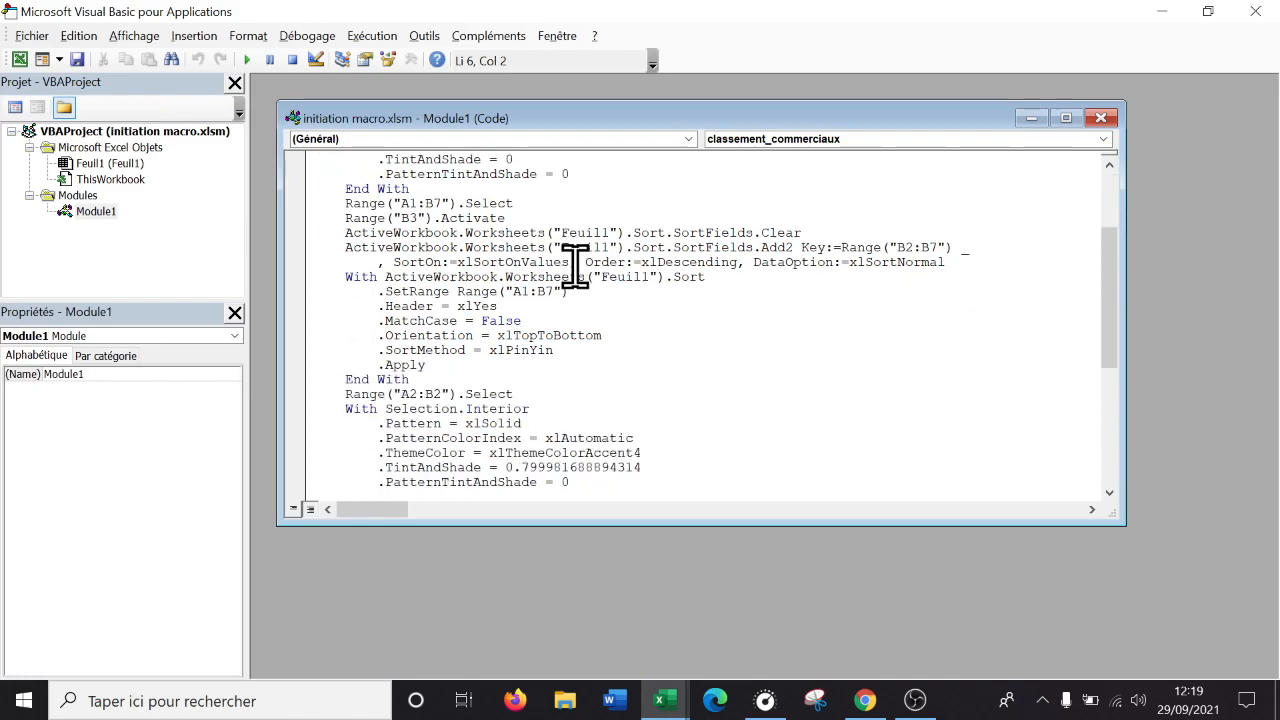
scroll(643, 262, down, 2)
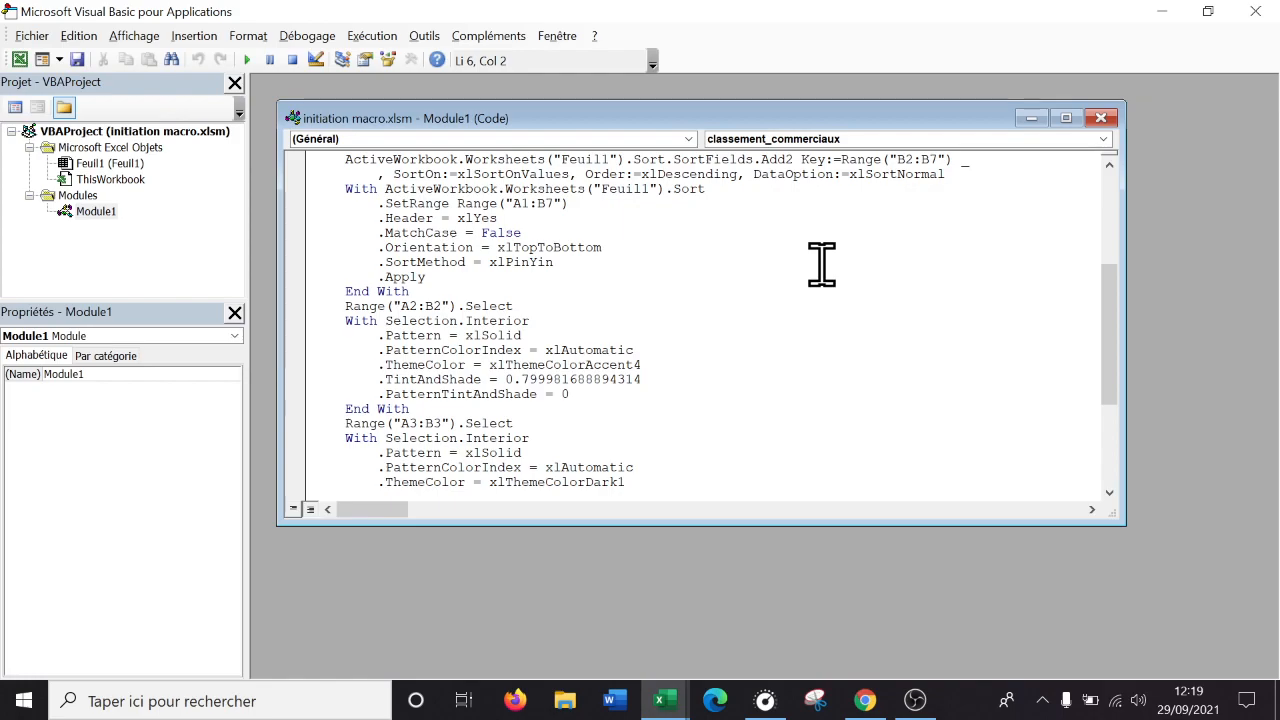
scroll(820, 266, down, 2)
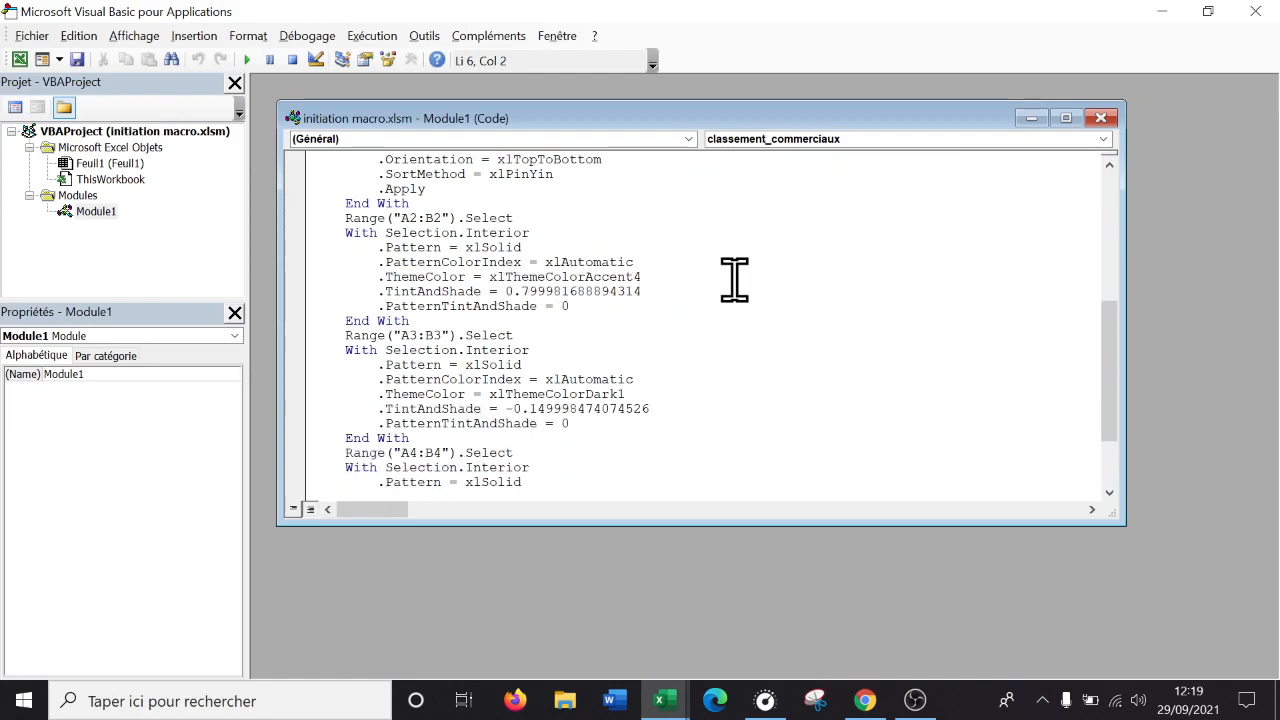
scroll(730, 282, up, 7)
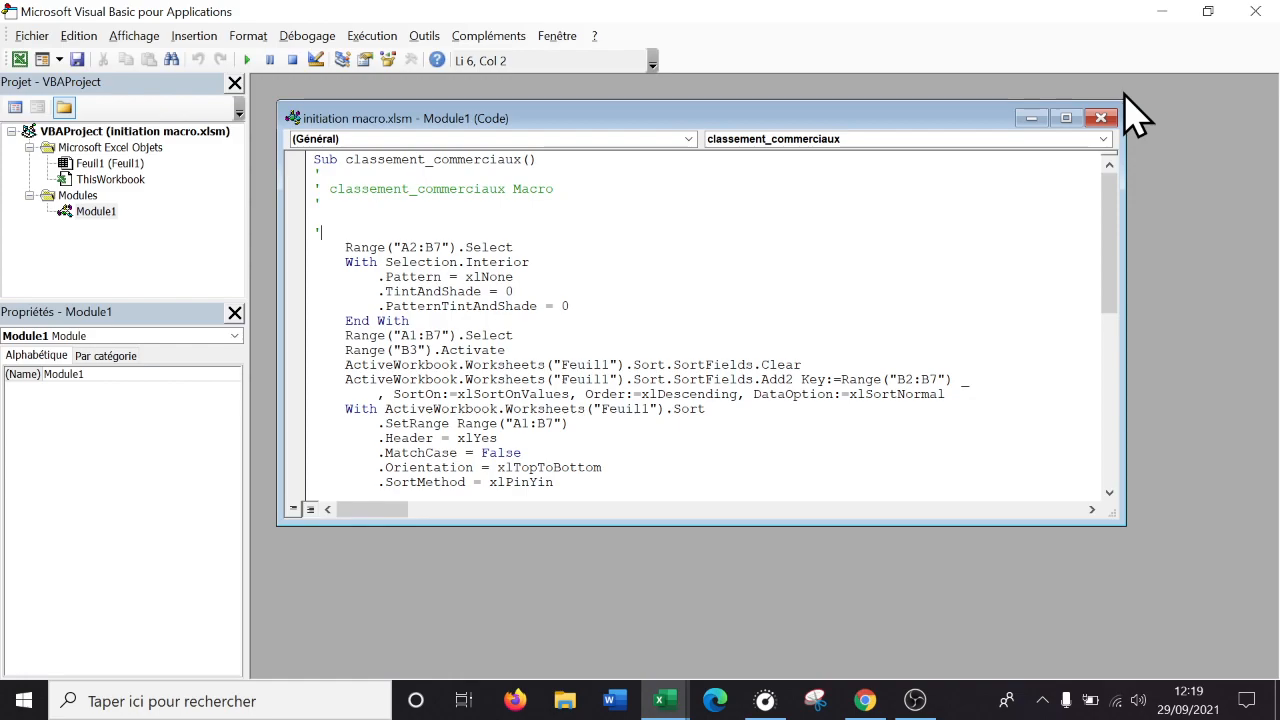
scroll(886, 214, down, 3)
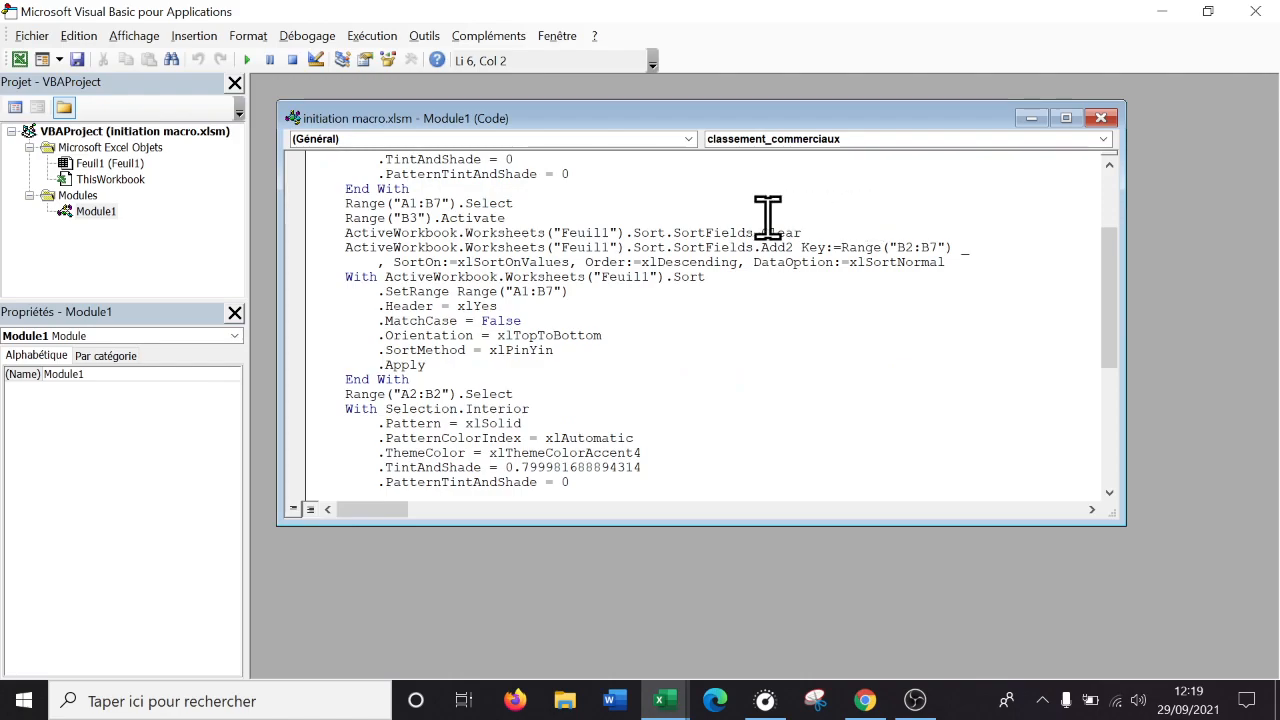